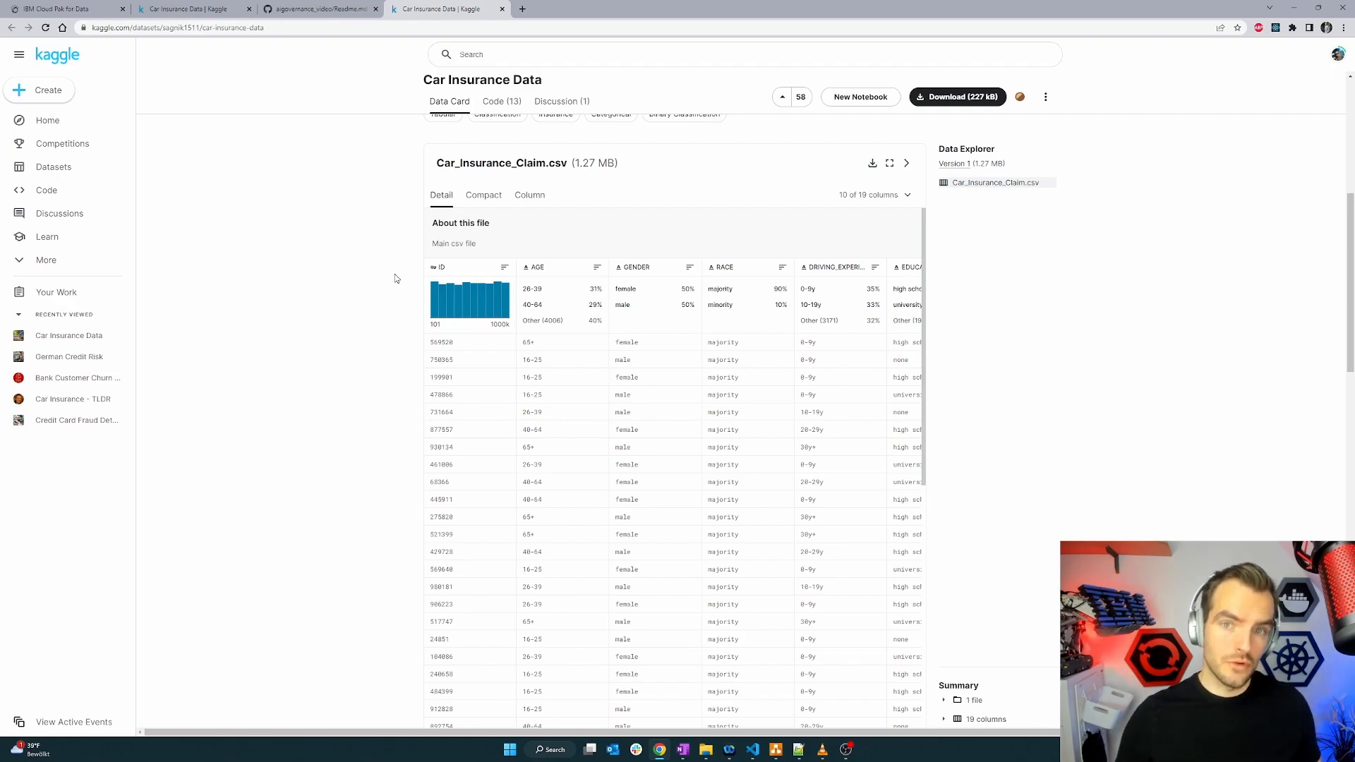
Read the dataset link and scenario in the project readme.
{"action": "left_click", "coordinate": [336, 7]}
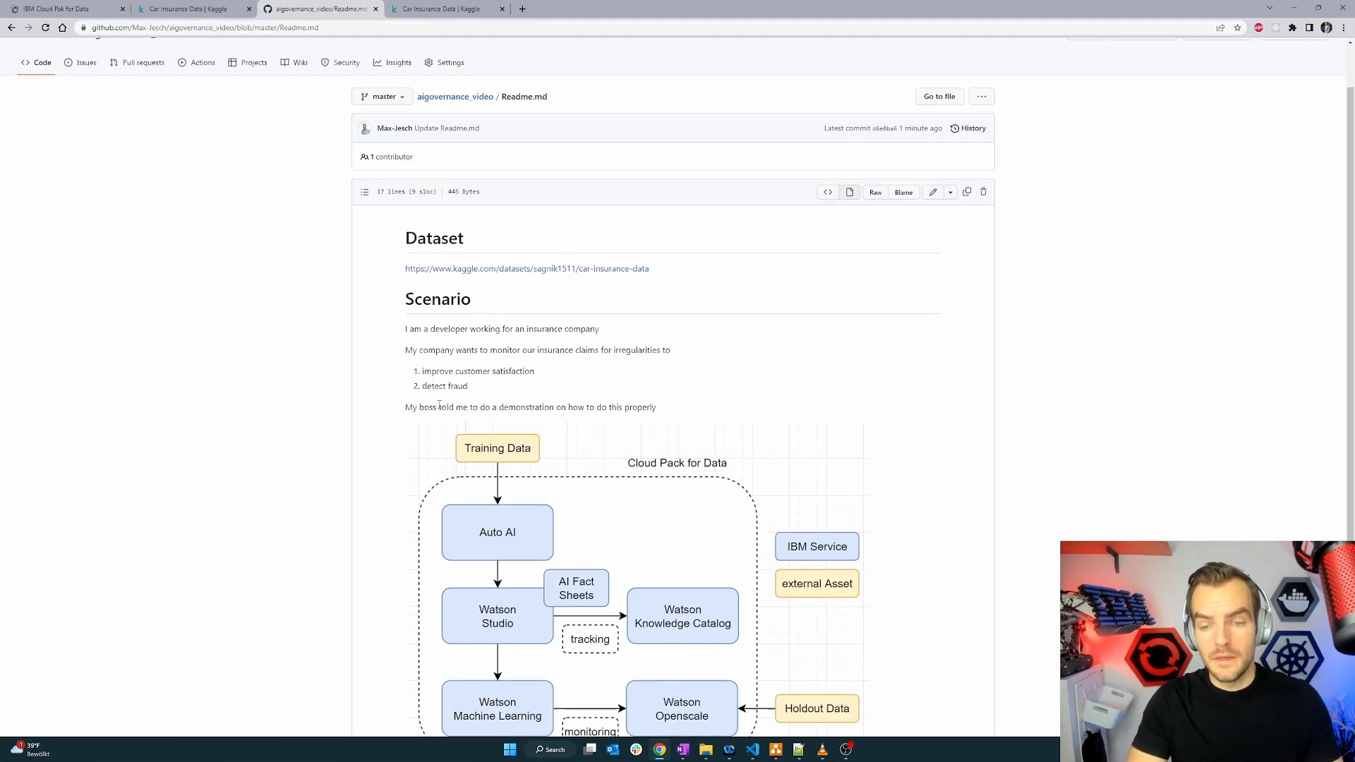
{"action": "scroll", "coordinate": [439, 405], "scroll_direction": "down", "scroll_amount": 2}
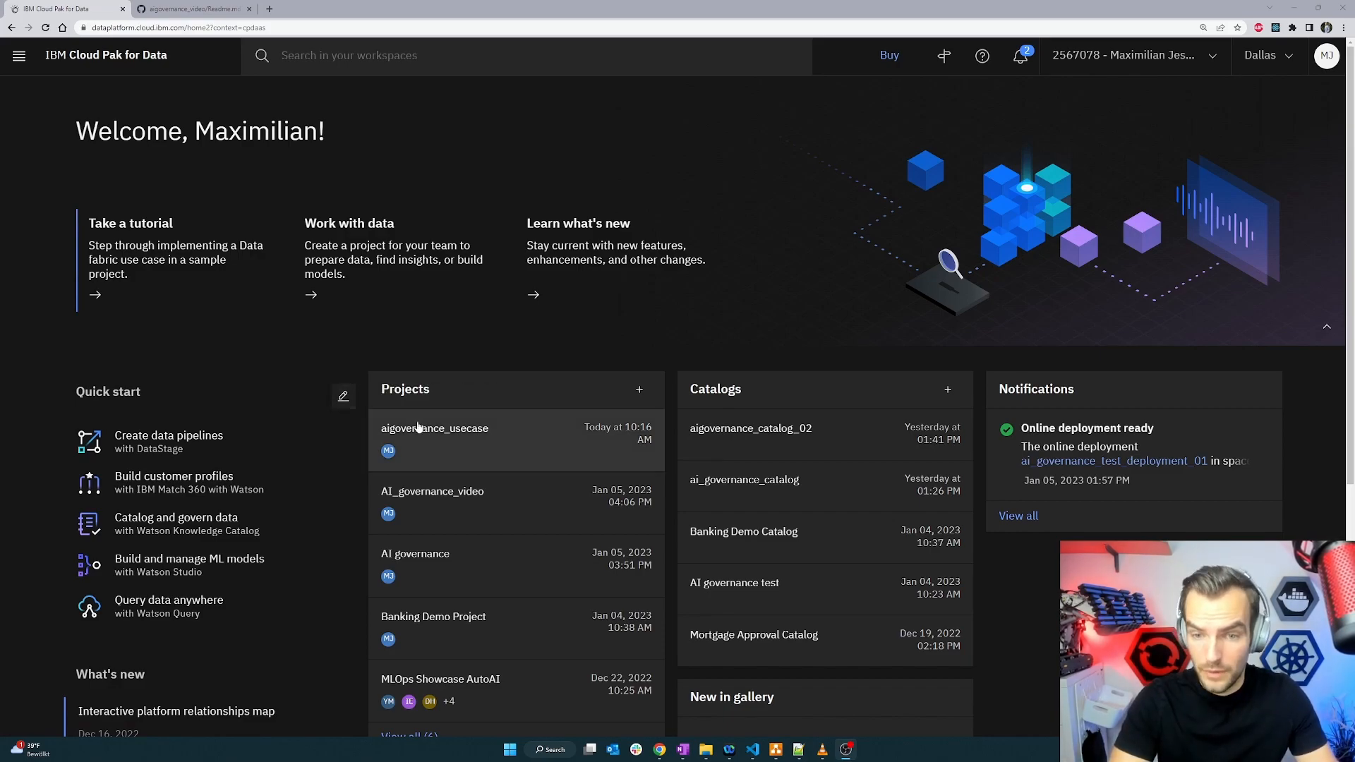
Open the aigovernance_usecase project and start creating a new AutoAI asset.
{"action": "left_click", "coordinate": [439, 444]}
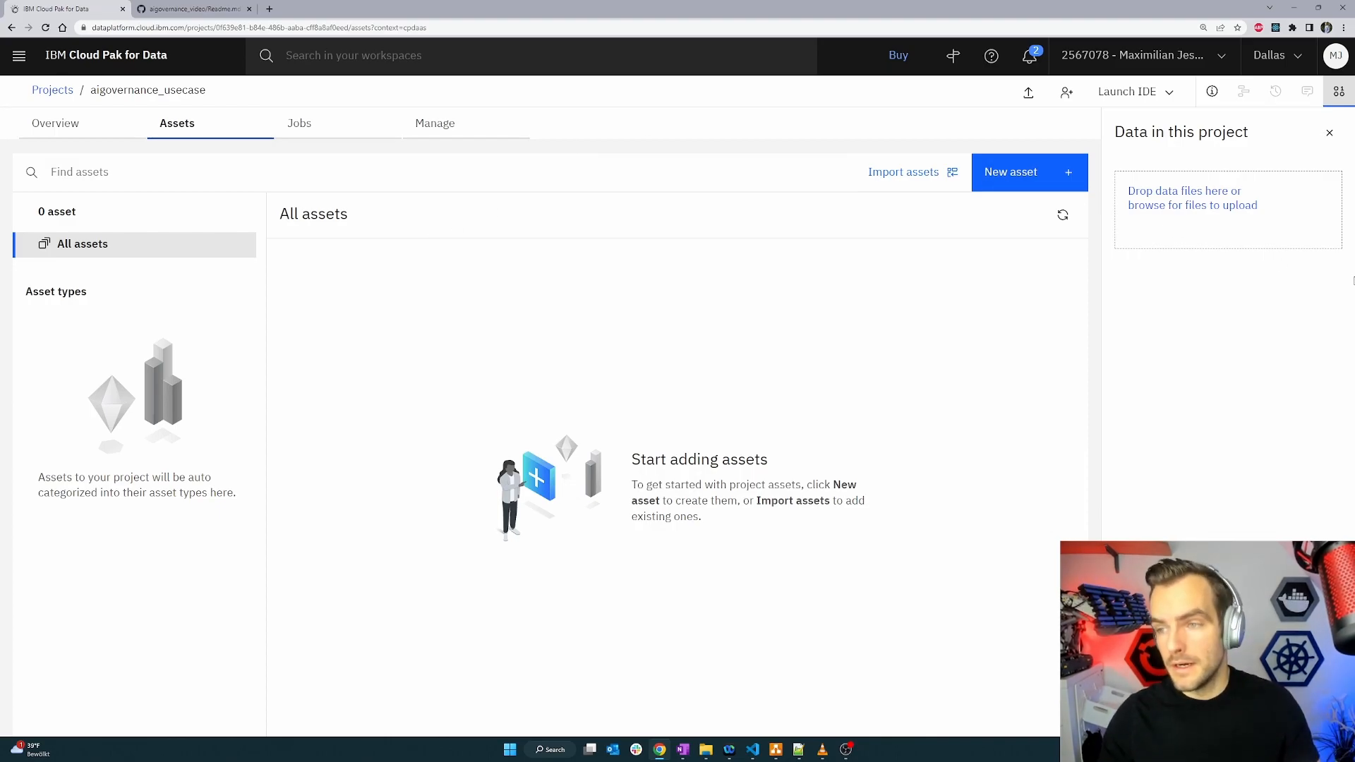
{"action": "left_click", "coordinate": [1045, 173]}
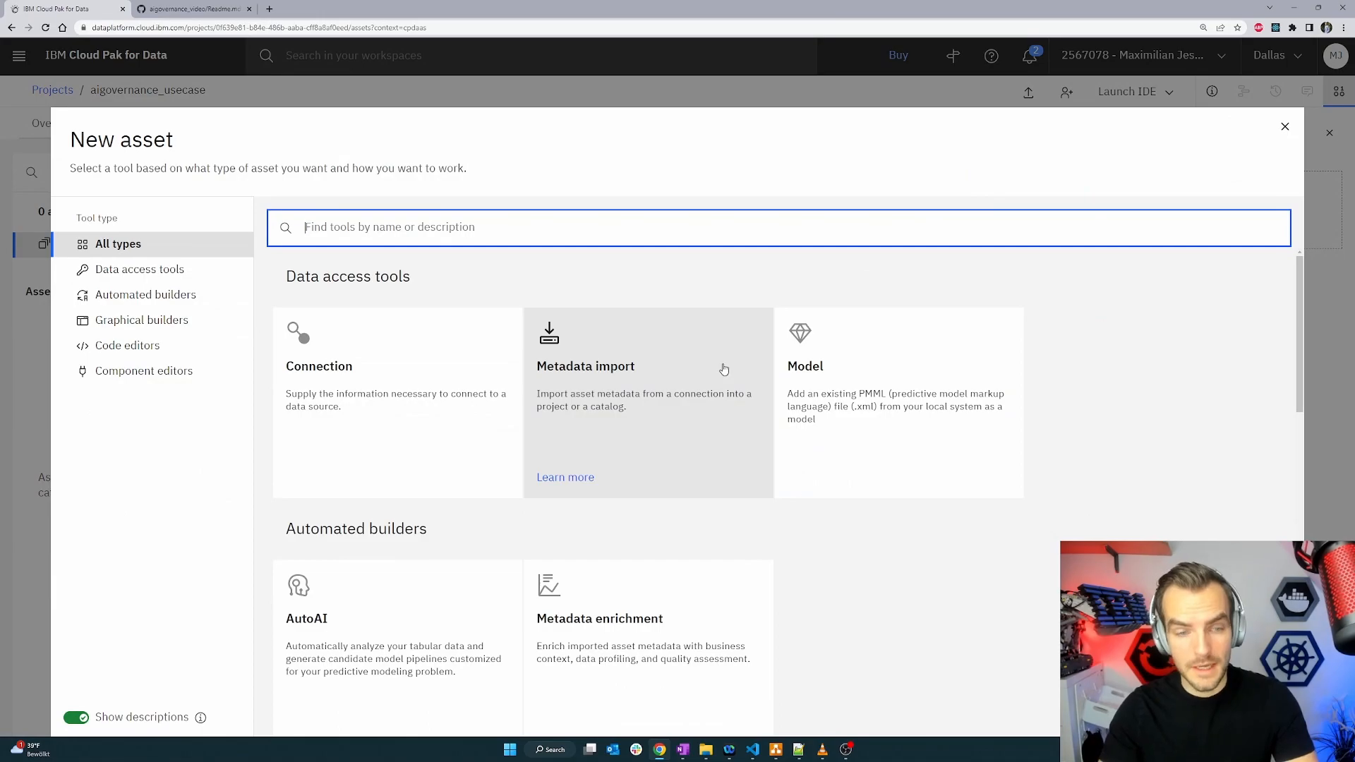
{"action": "scroll", "coordinate": [713, 376], "scroll_direction": "down", "scroll_amount": 2}
{"action": "scroll", "coordinate": [712, 374], "scroll_direction": "down", "scroll_amount": 3}
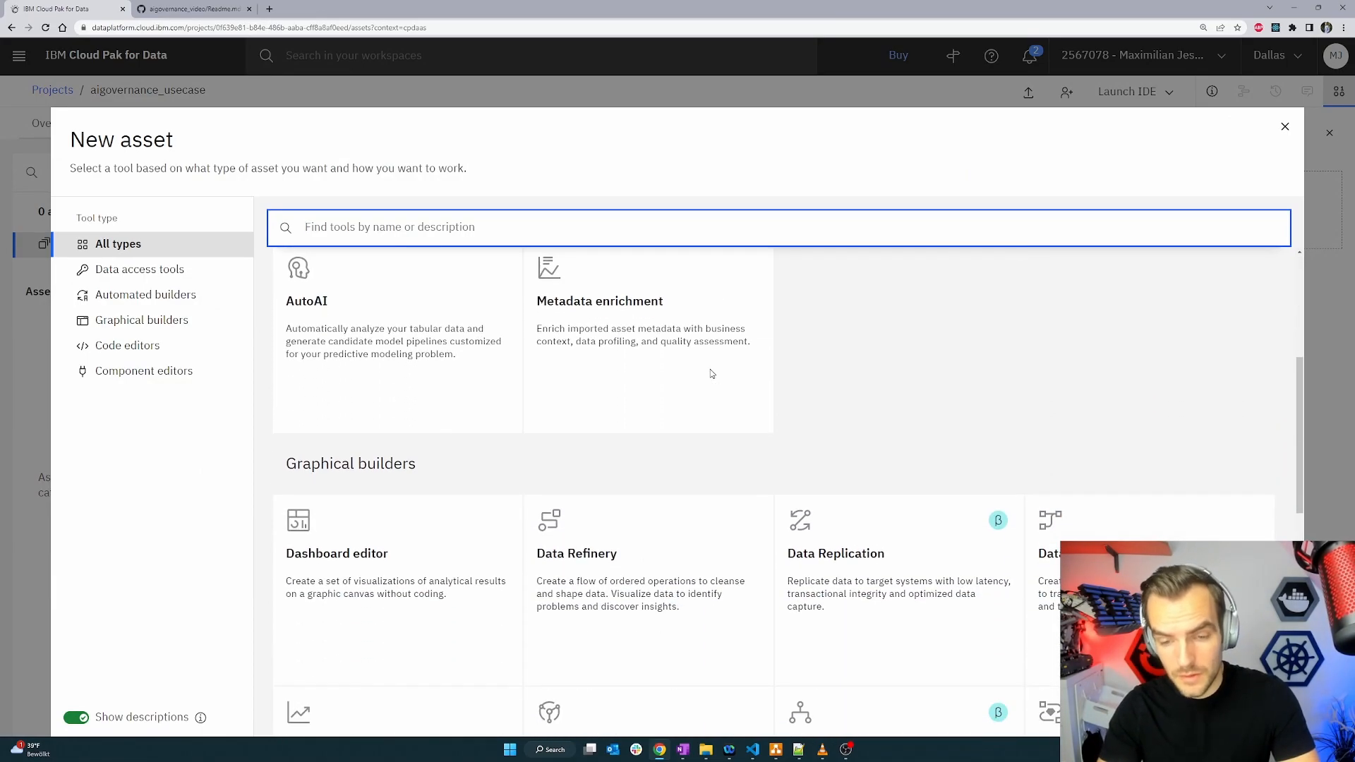
{"action": "scroll", "coordinate": [382, 547], "scroll_direction": "up", "scroll_amount": 5}
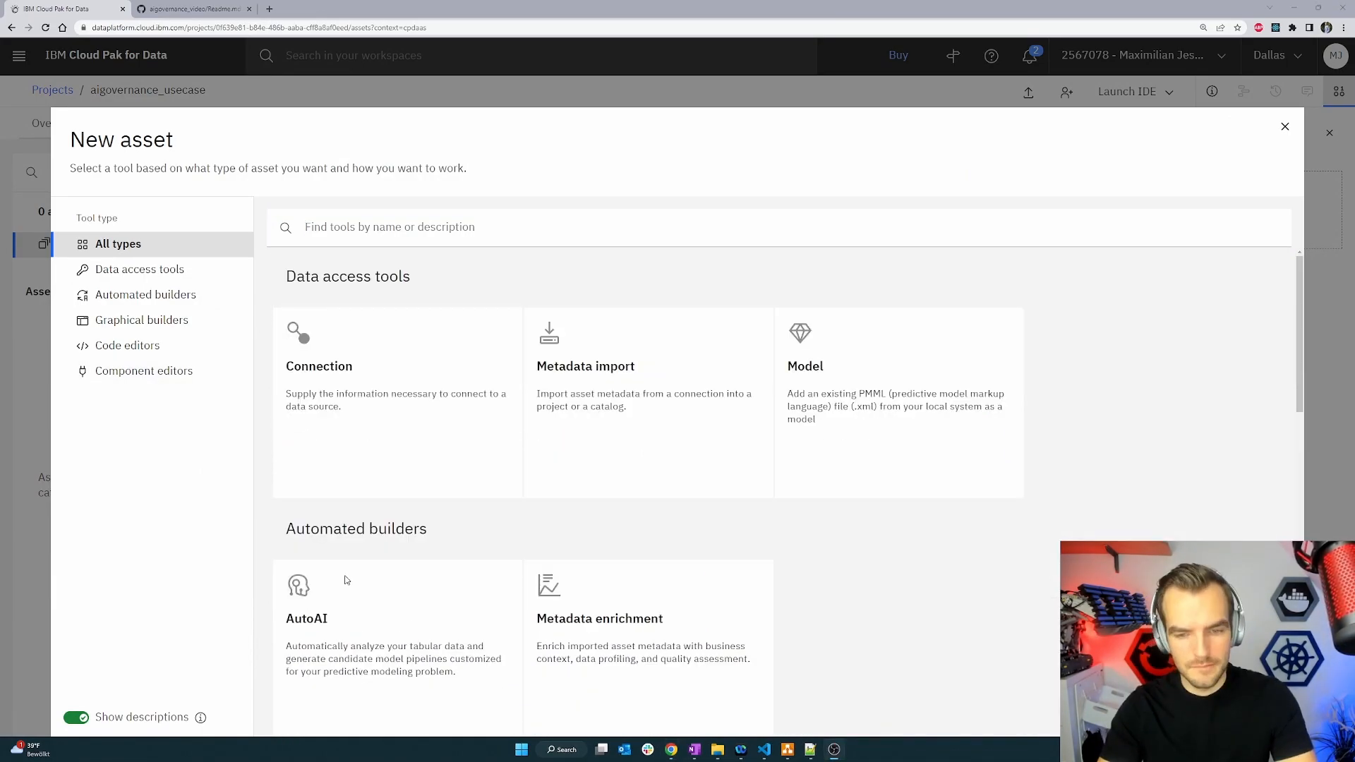
{"action": "scroll", "coordinate": [382, 547], "scroll_direction": "down", "scroll_amount": 2}
{"action": "left_click", "coordinate": [381, 547]}
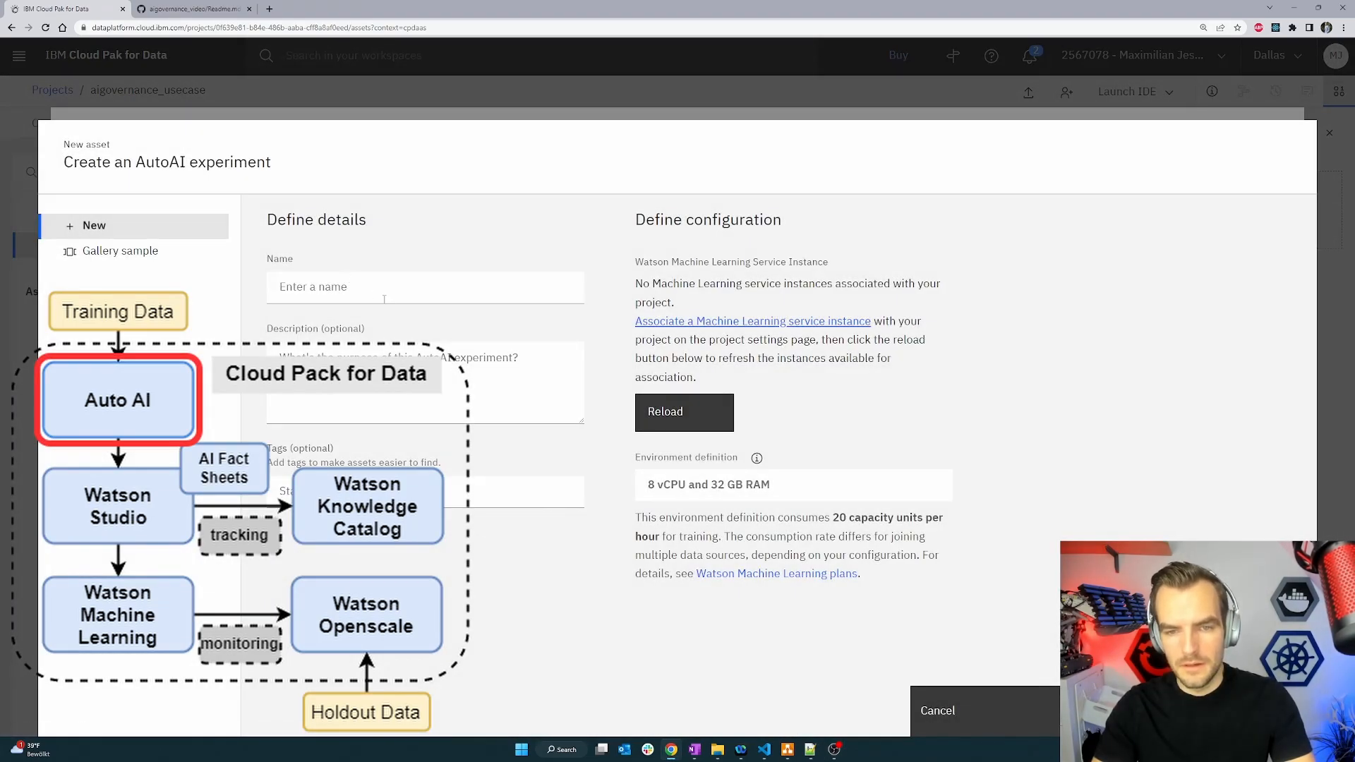
Name the AutoAI experiment aigovernance_auto_ai.
{"action": "left_click", "coordinate": [390, 290]}
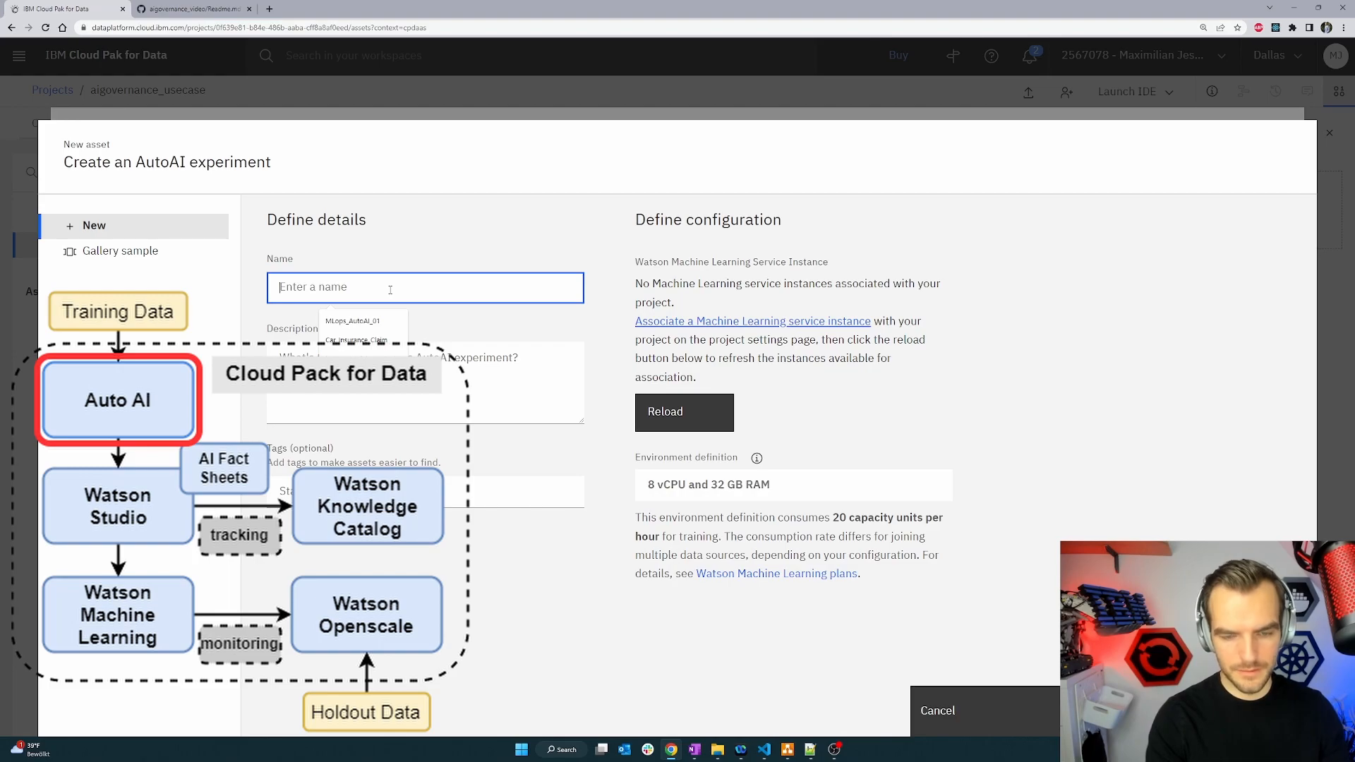
{"action": "type", "text": "aigovernance_auto_ai"}
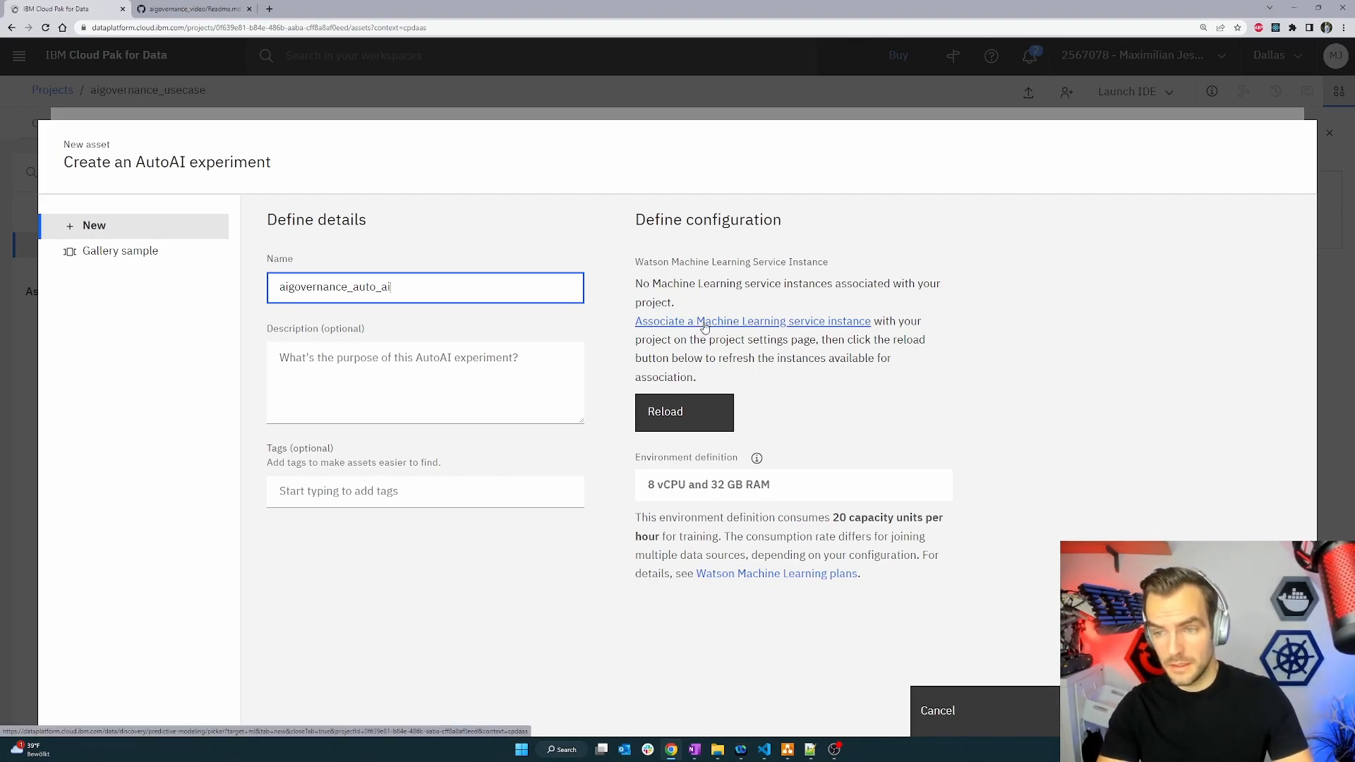
Associate the WatsonMachineLearning service instance with the project, reload the instances, and create the experiment.
{"action": "left_click", "coordinate": [780, 322]}
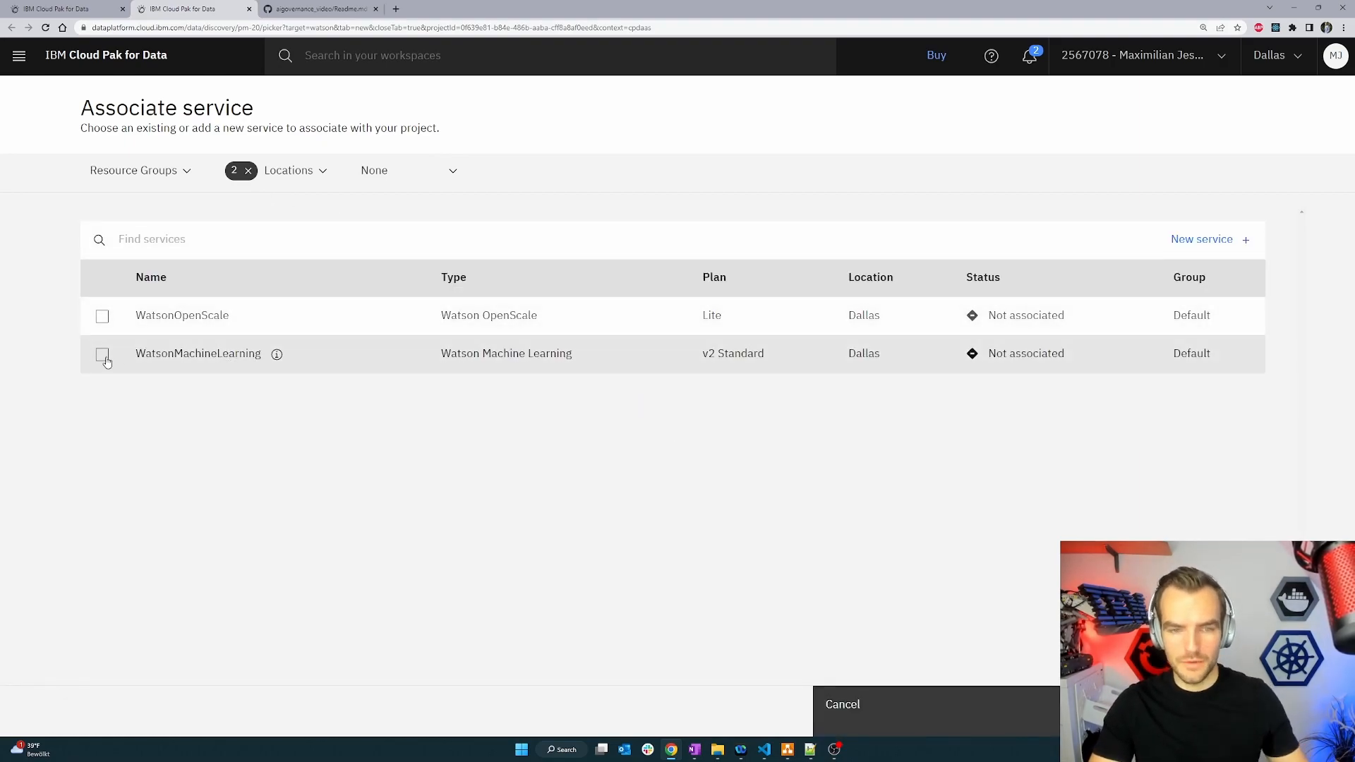
{"action": "left_click", "coordinate": [102, 356]}
{"action": "left_click", "coordinate": [1151, 708]}
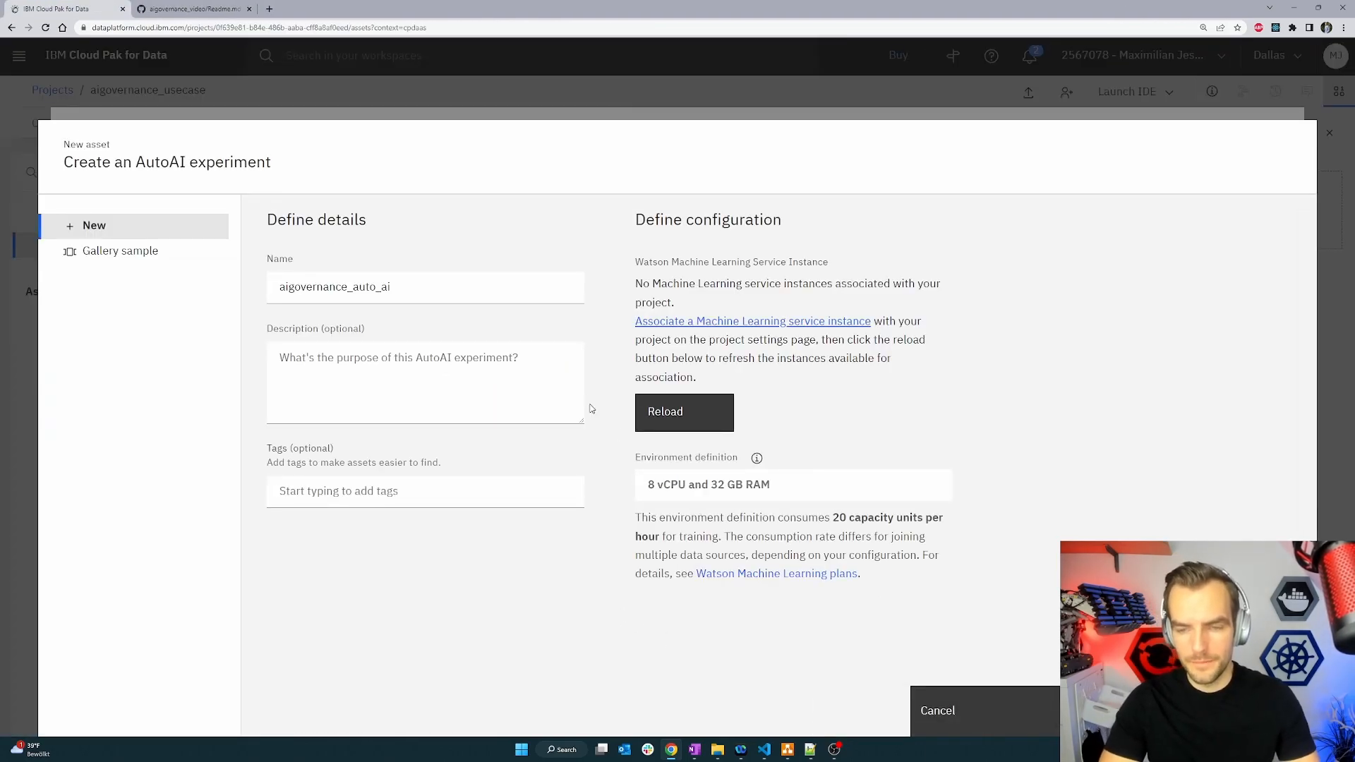
{"action": "left_click", "coordinate": [665, 425]}
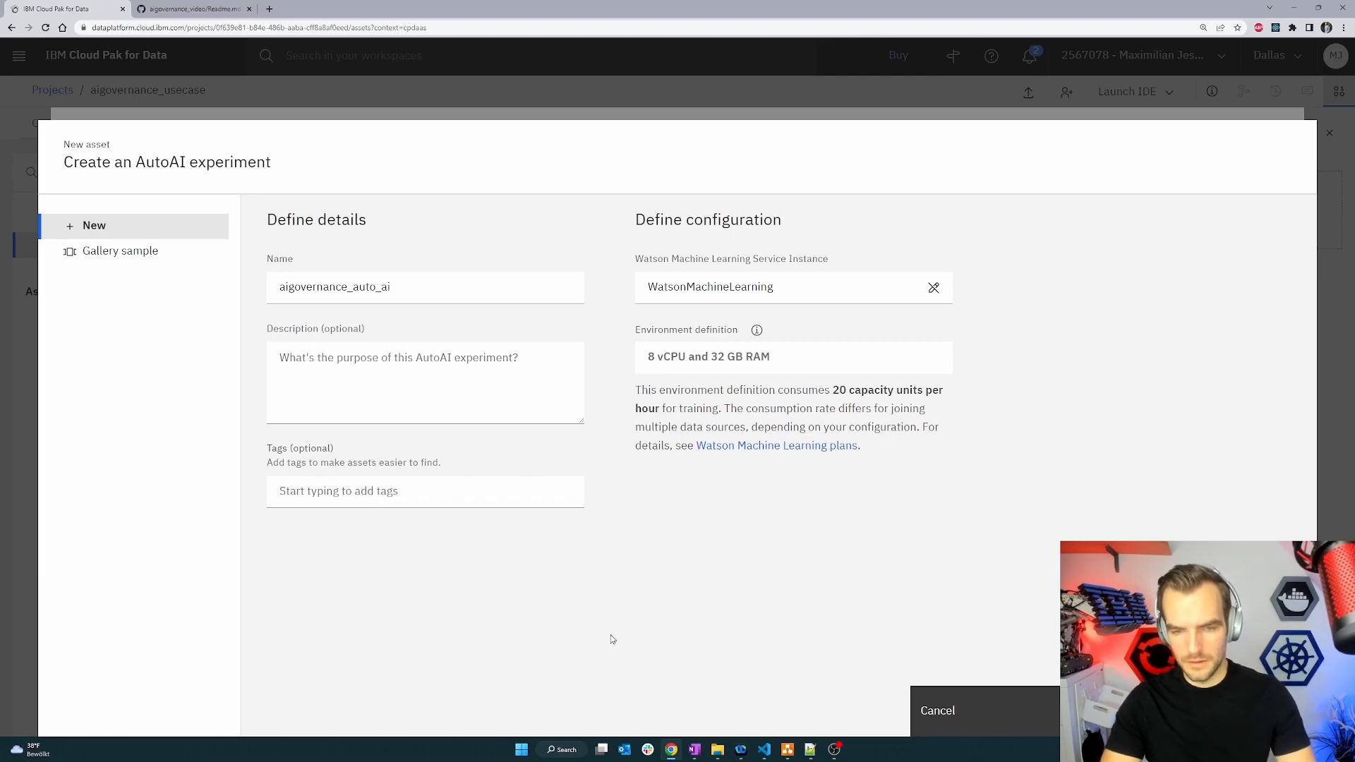
{"action": "left_click", "coordinate": [1143, 711]}
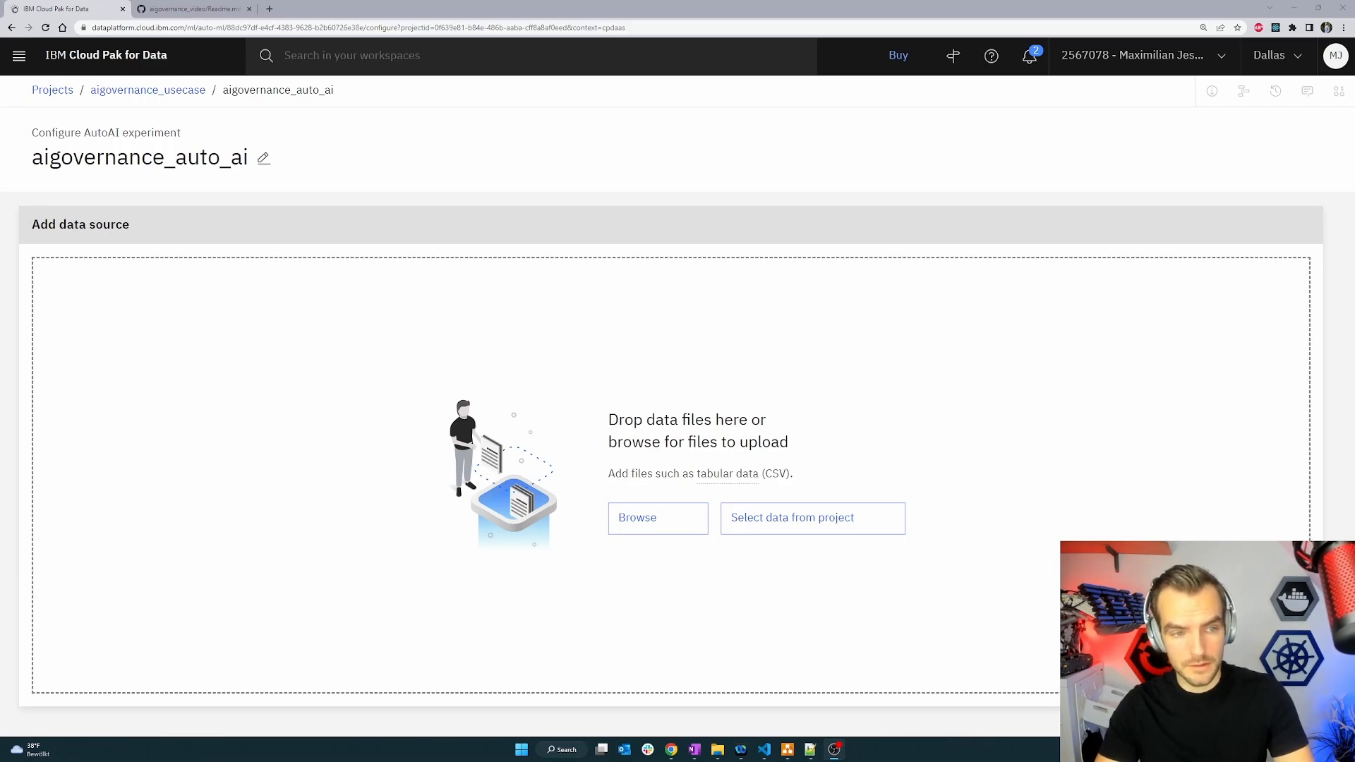
Upload Car_Insurance_Claim_train_test.csv from the local folder as the experiment's data source.
{"action": "key", "text": "alt+Tab"}
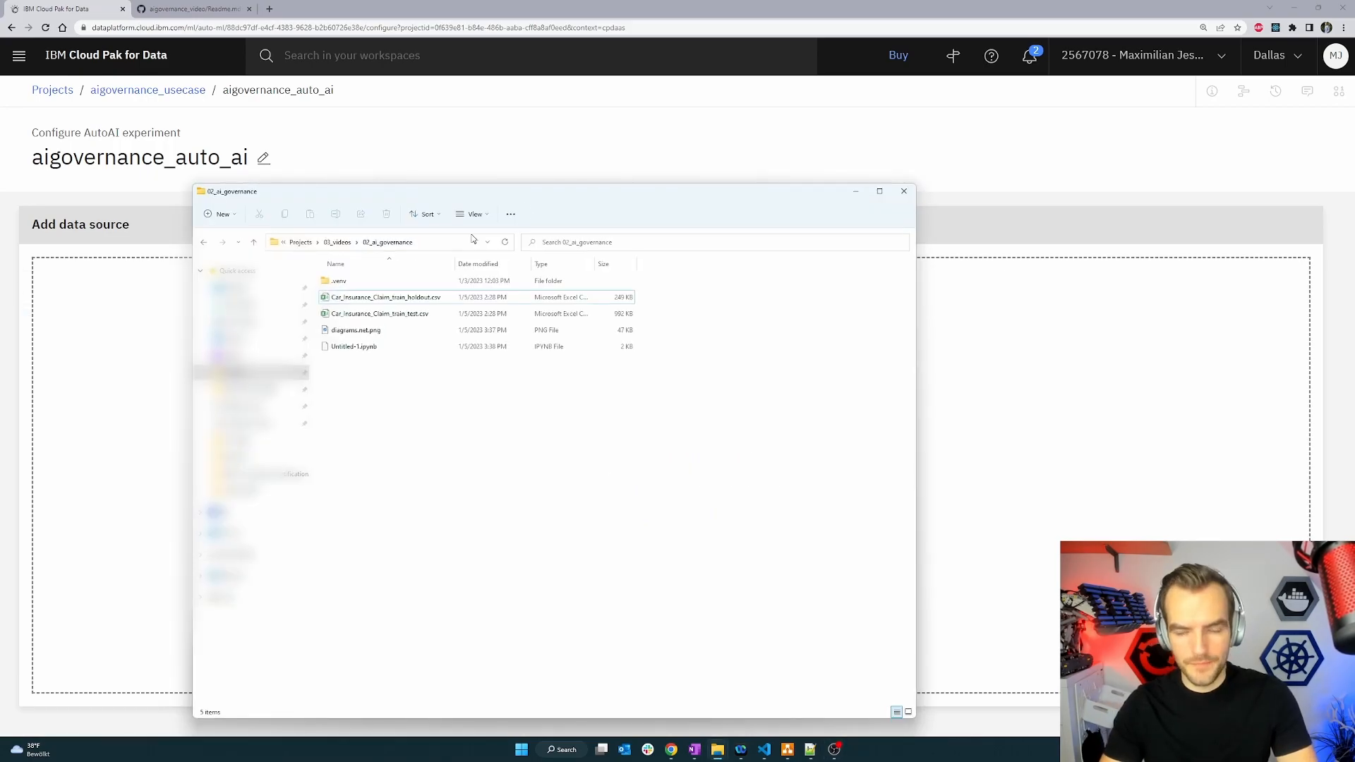
{"action": "left_click", "coordinate": [428, 314]}
{"action": "left_click_drag", "start_coordinate": [433, 323], "coordinate": [769, 311]}
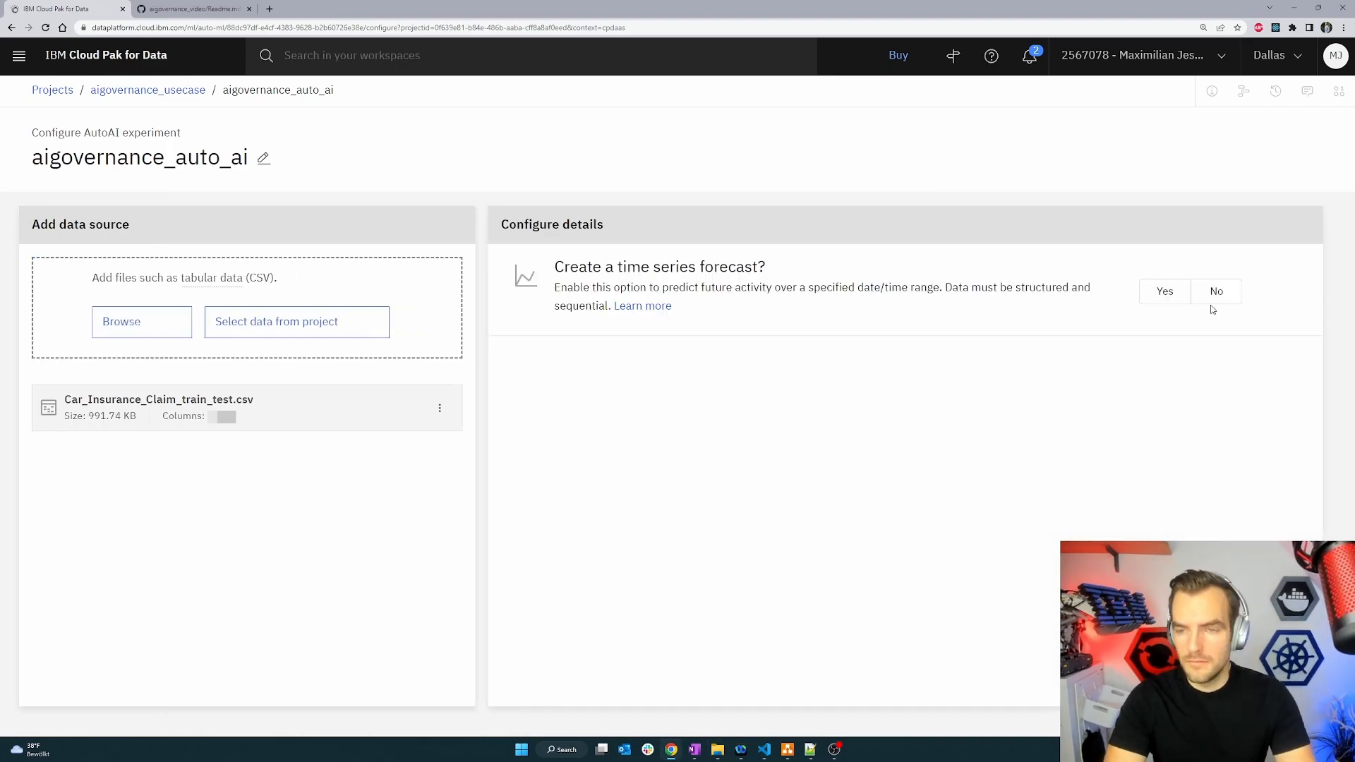
Choose not to create a time series forecast.
{"action": "left_click", "coordinate": [1214, 296]}
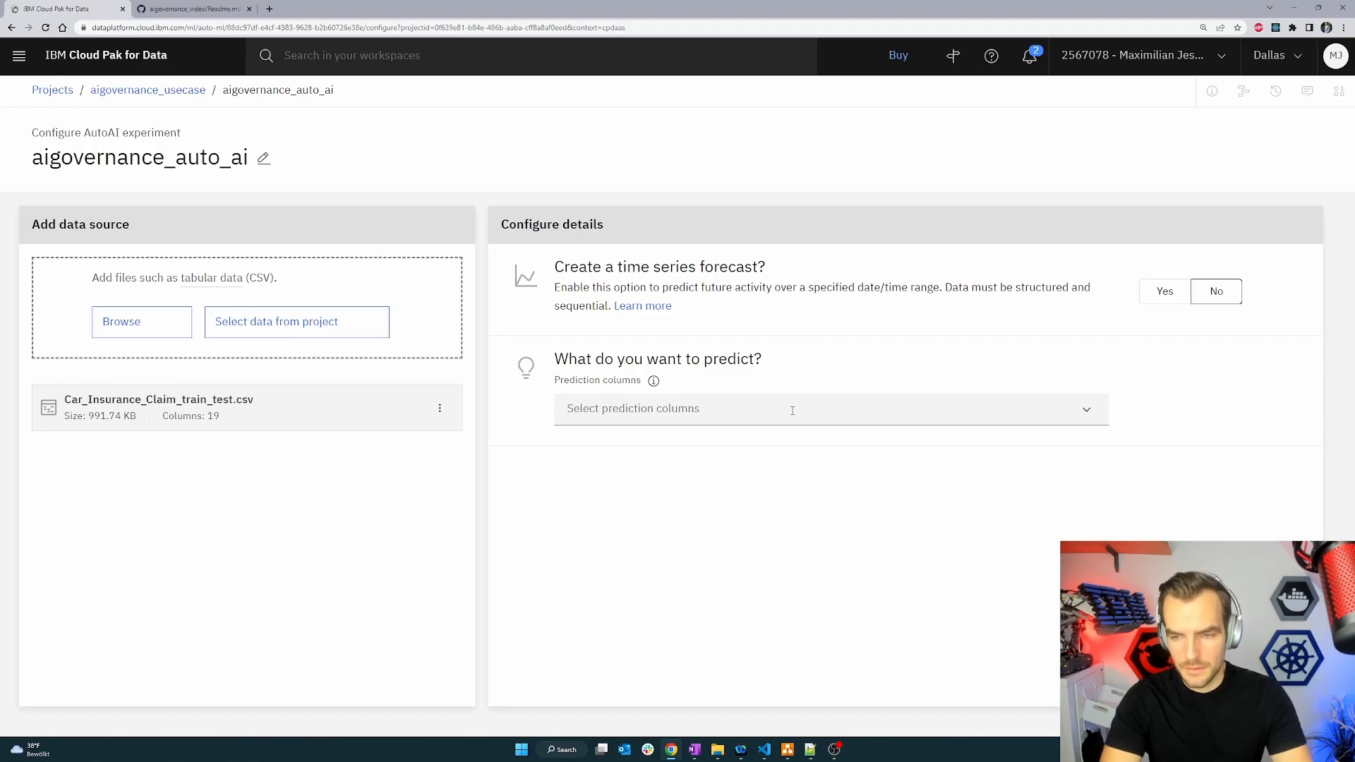
{"action": "left_click", "coordinate": [749, 413]}
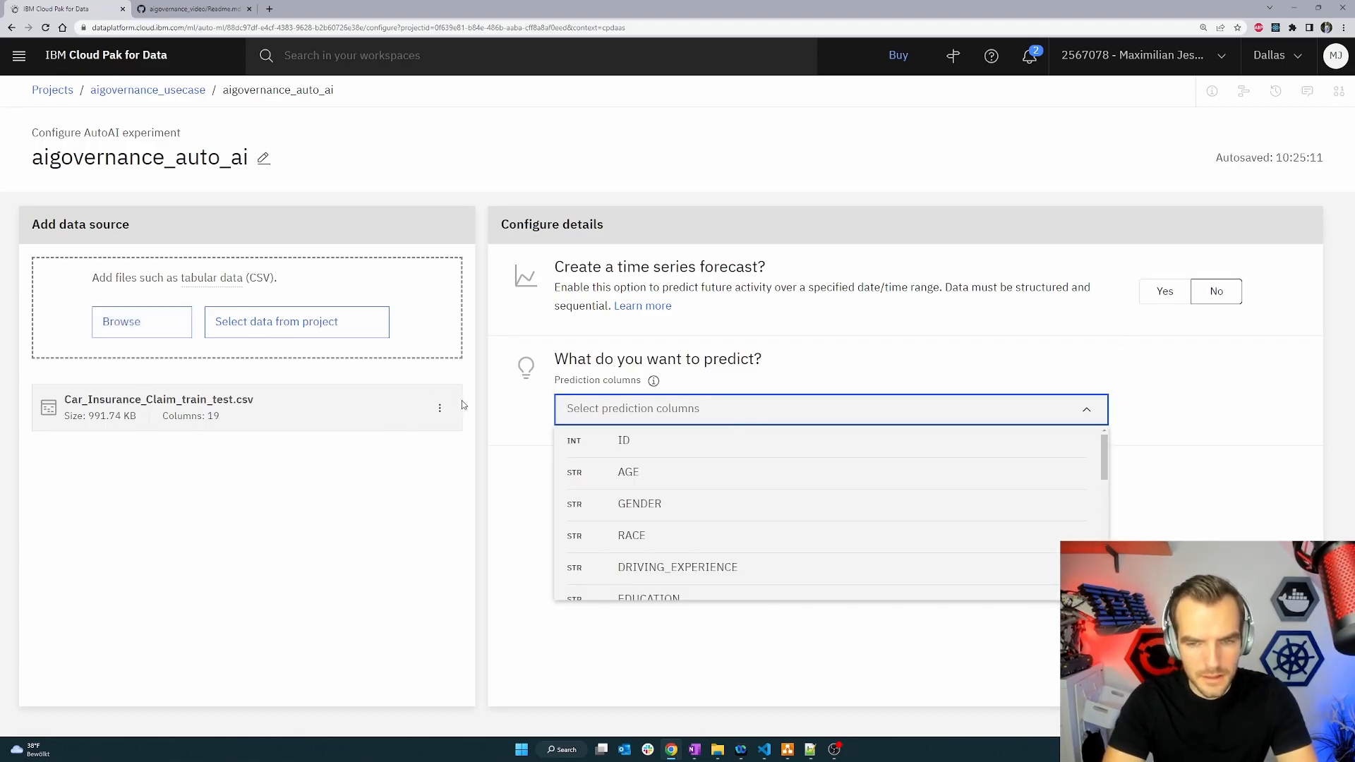
Preview the columns of the training data file, then close the preview.
{"action": "left_click", "coordinate": [440, 408]}
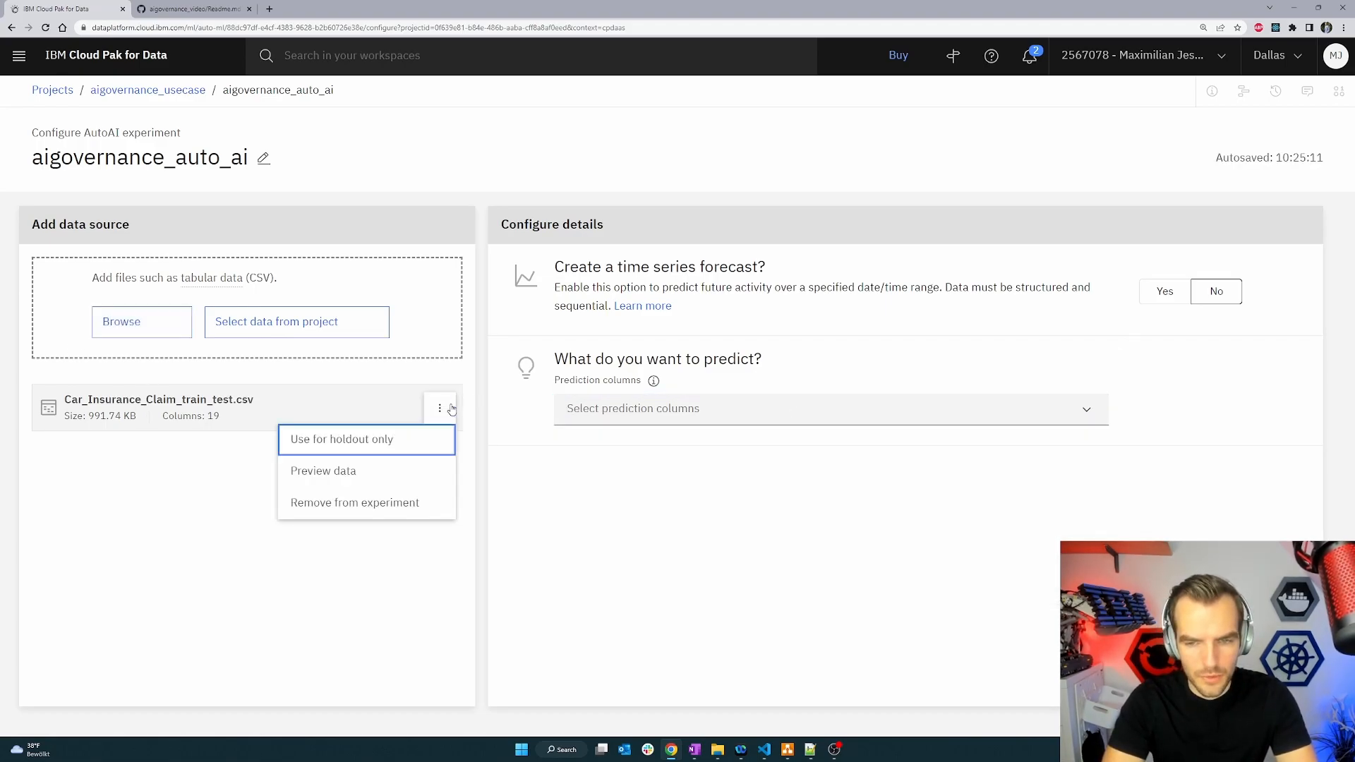
{"action": "left_click", "coordinate": [384, 486]}
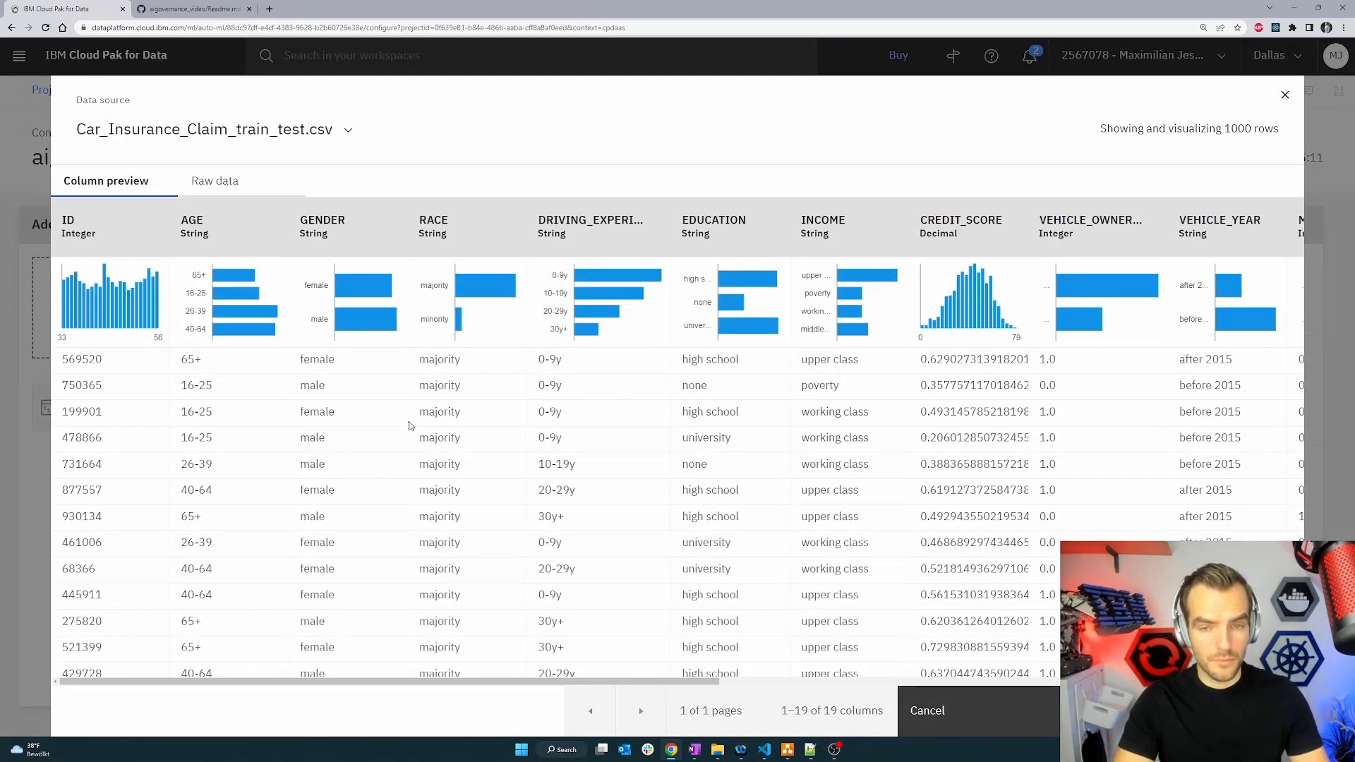
{"action": "mouse_move", "coordinate": [240, 315]}
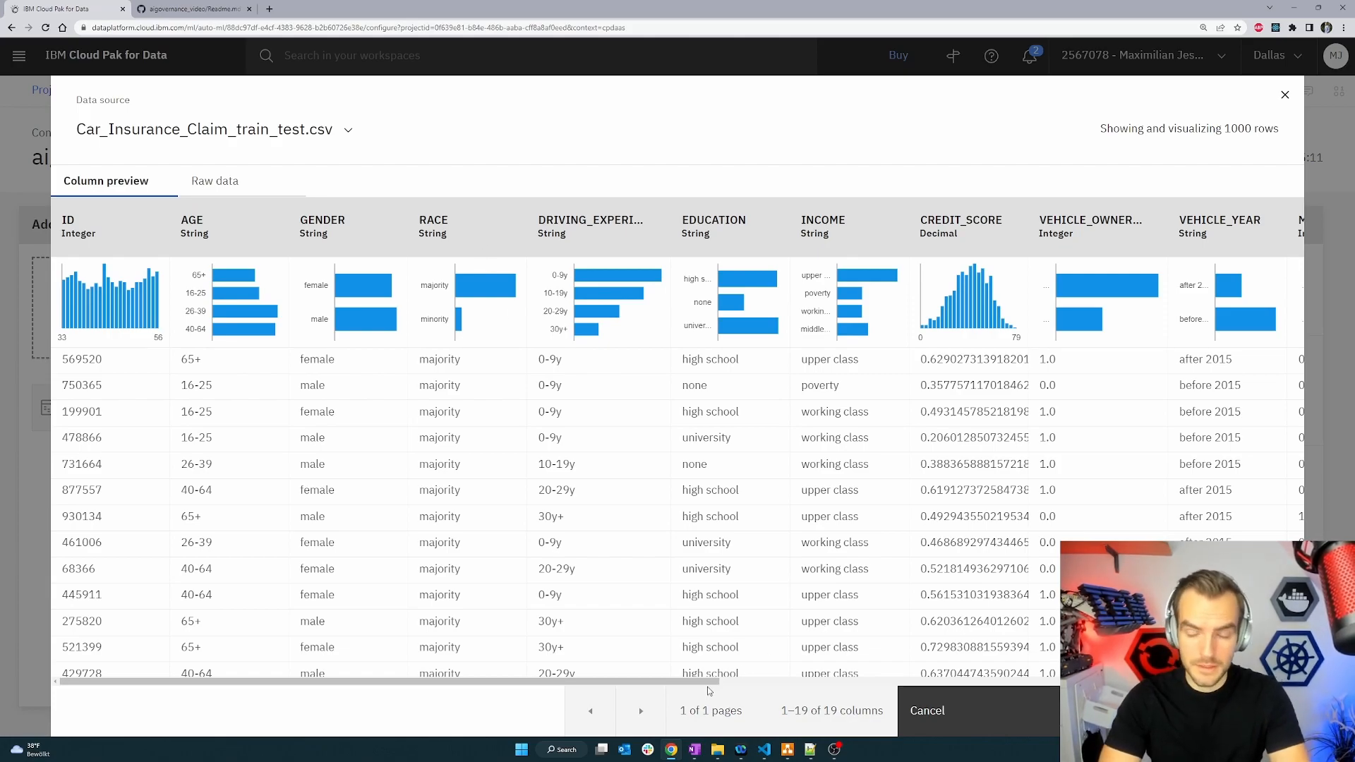
{"action": "left_click_drag", "start_coordinate": [713, 683], "coordinate": [1043, 682]}
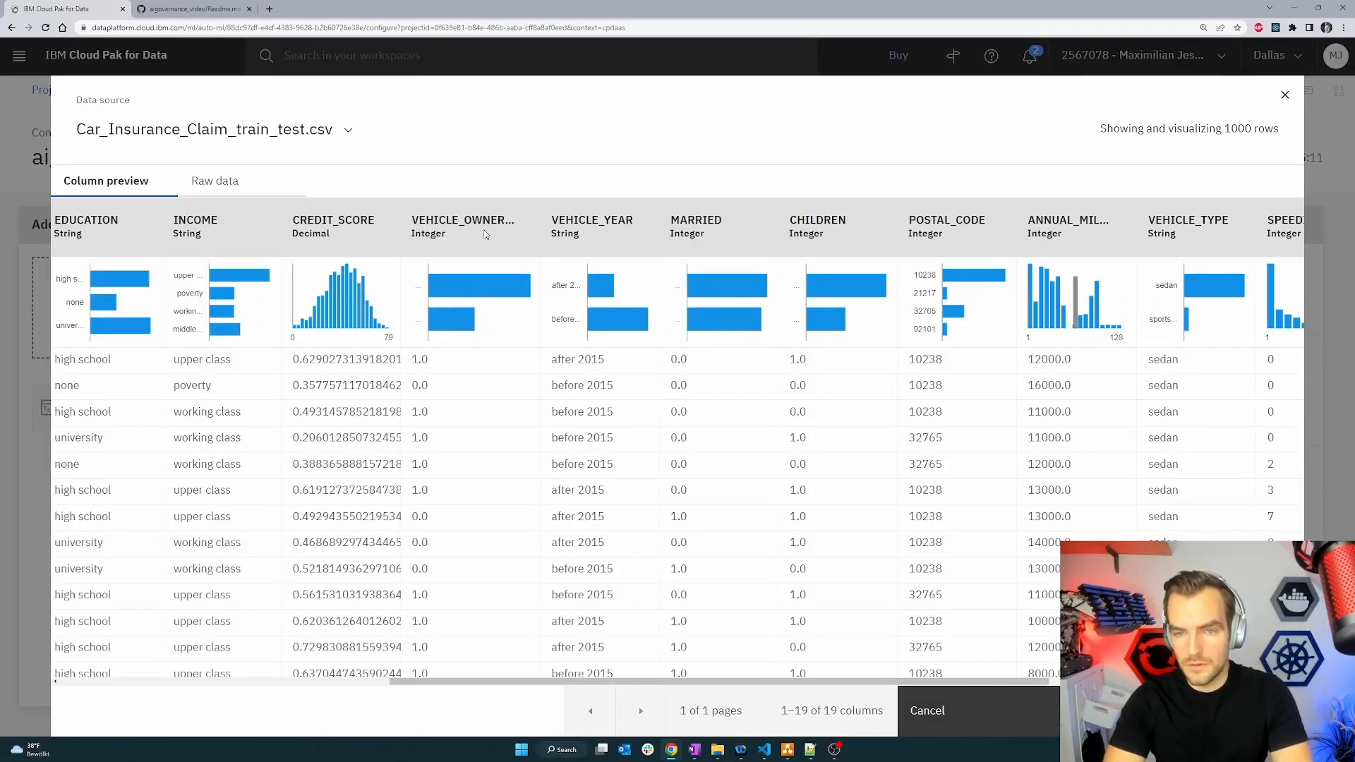
{"action": "left_click_drag", "start_coordinate": [817, 683], "coordinate": [1062, 682]}
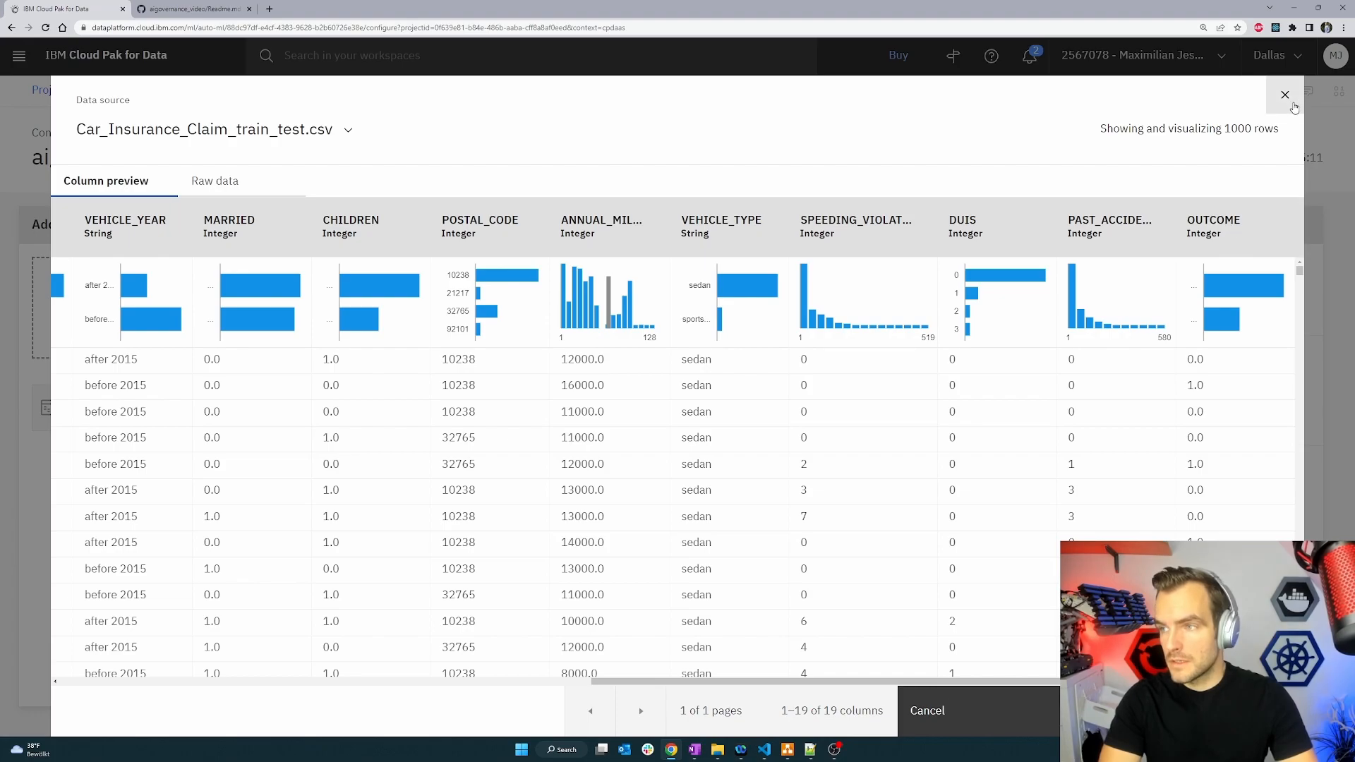
{"action": "left_click", "coordinate": [1281, 95]}
Set OUTCOME as the prediction column and run the experiment.
{"action": "left_click", "coordinate": [745, 414]}
{"action": "scroll", "coordinate": [692, 515], "scroll_direction": "down", "scroll_amount": 3}
{"action": "scroll", "coordinate": [673, 525], "scroll_direction": "down", "scroll_amount": 5}
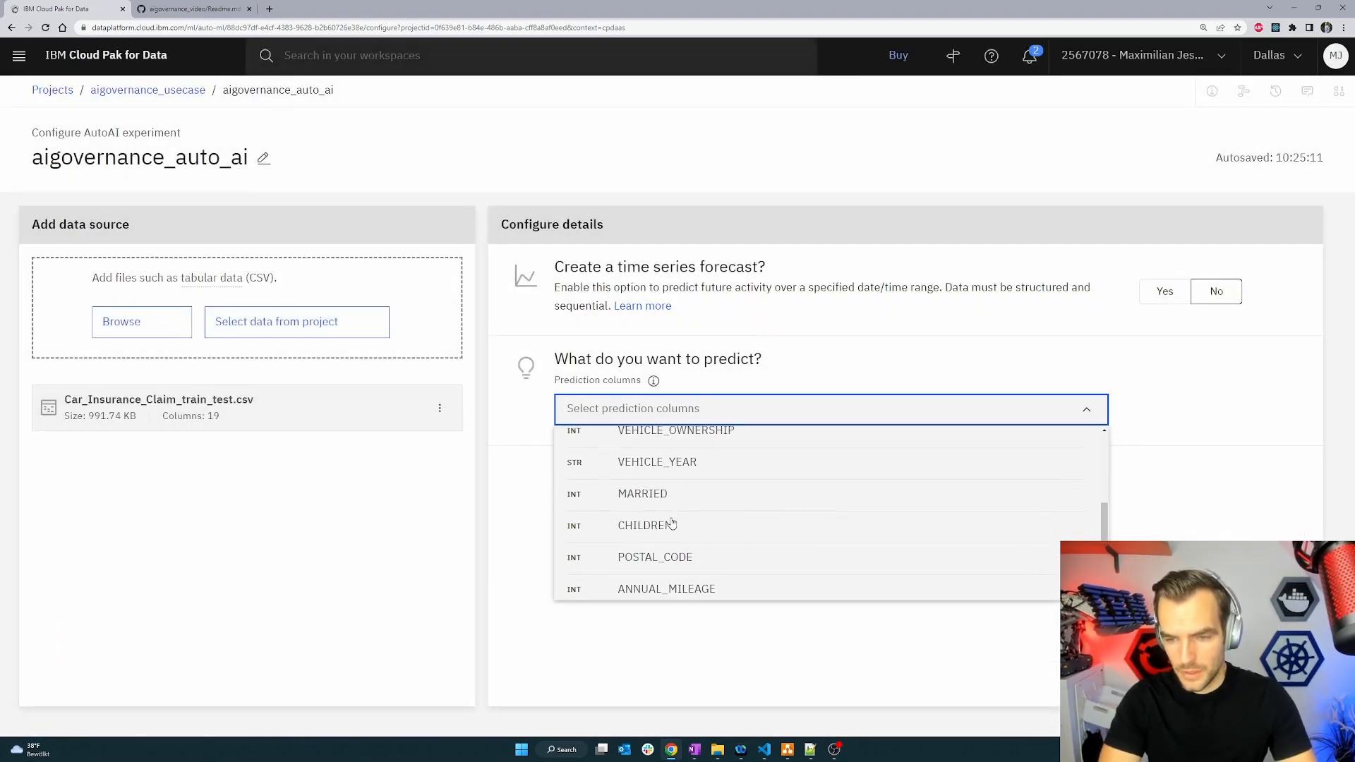
{"action": "left_click", "coordinate": [668, 586]}
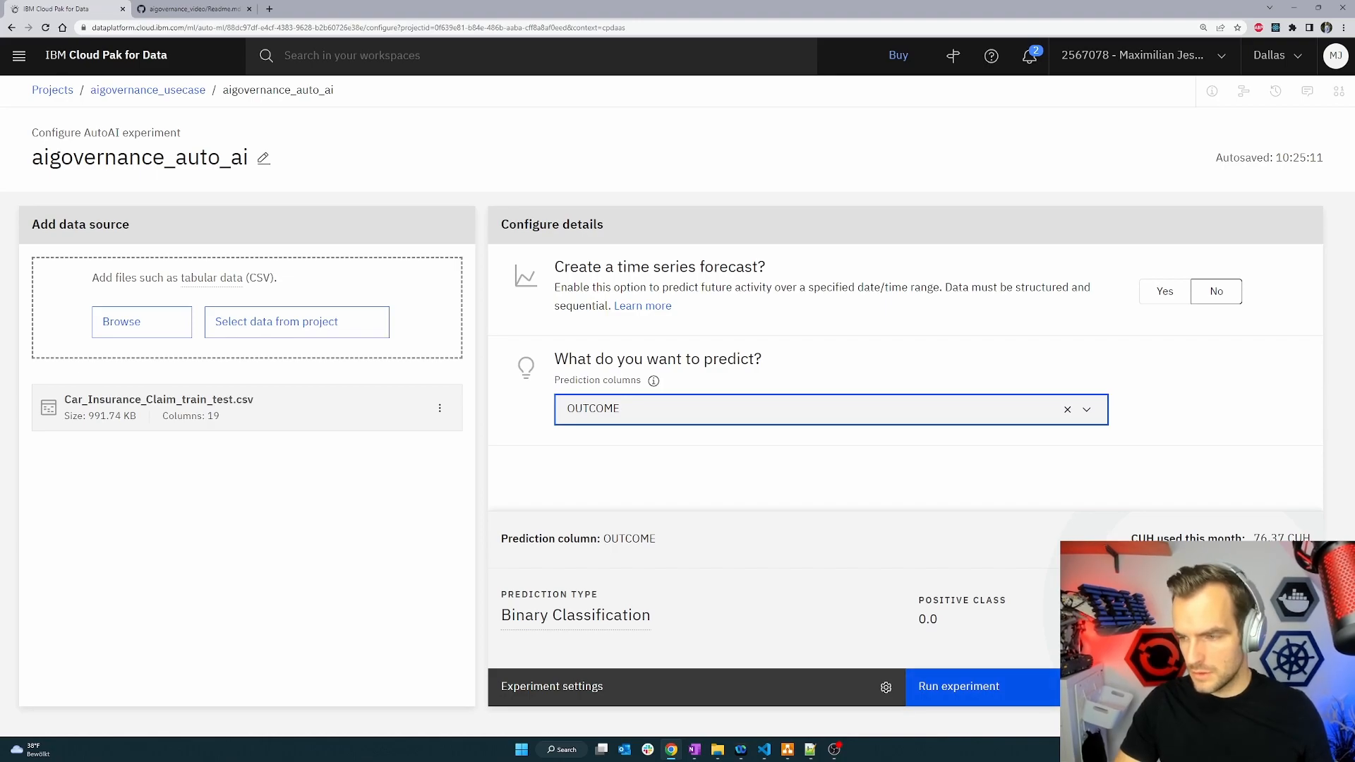
{"action": "left_click", "coordinate": [1031, 694]}
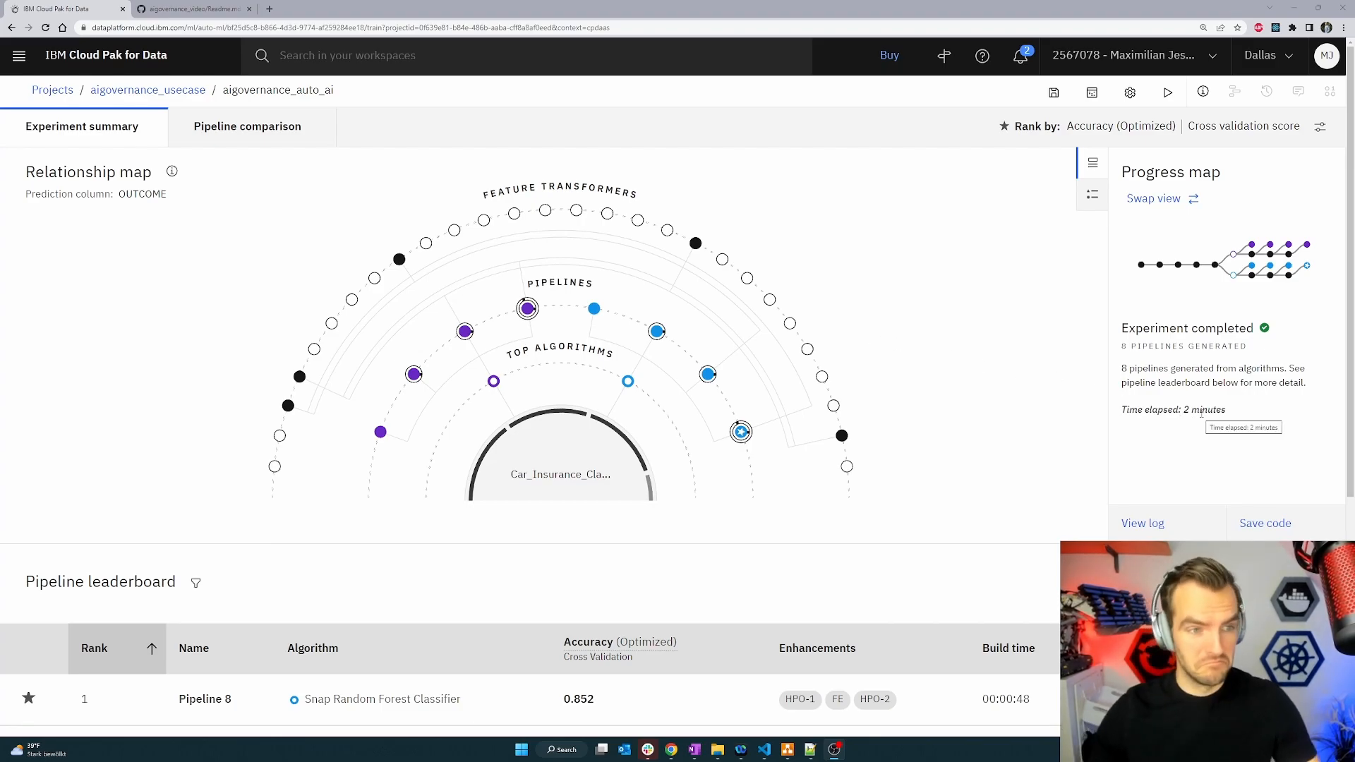
Examine the relationship map and the pipeline leaderboard of the finished experiment.
{"action": "scroll", "coordinate": [1008, 540], "scroll_direction": "down", "scroll_amount": 2}
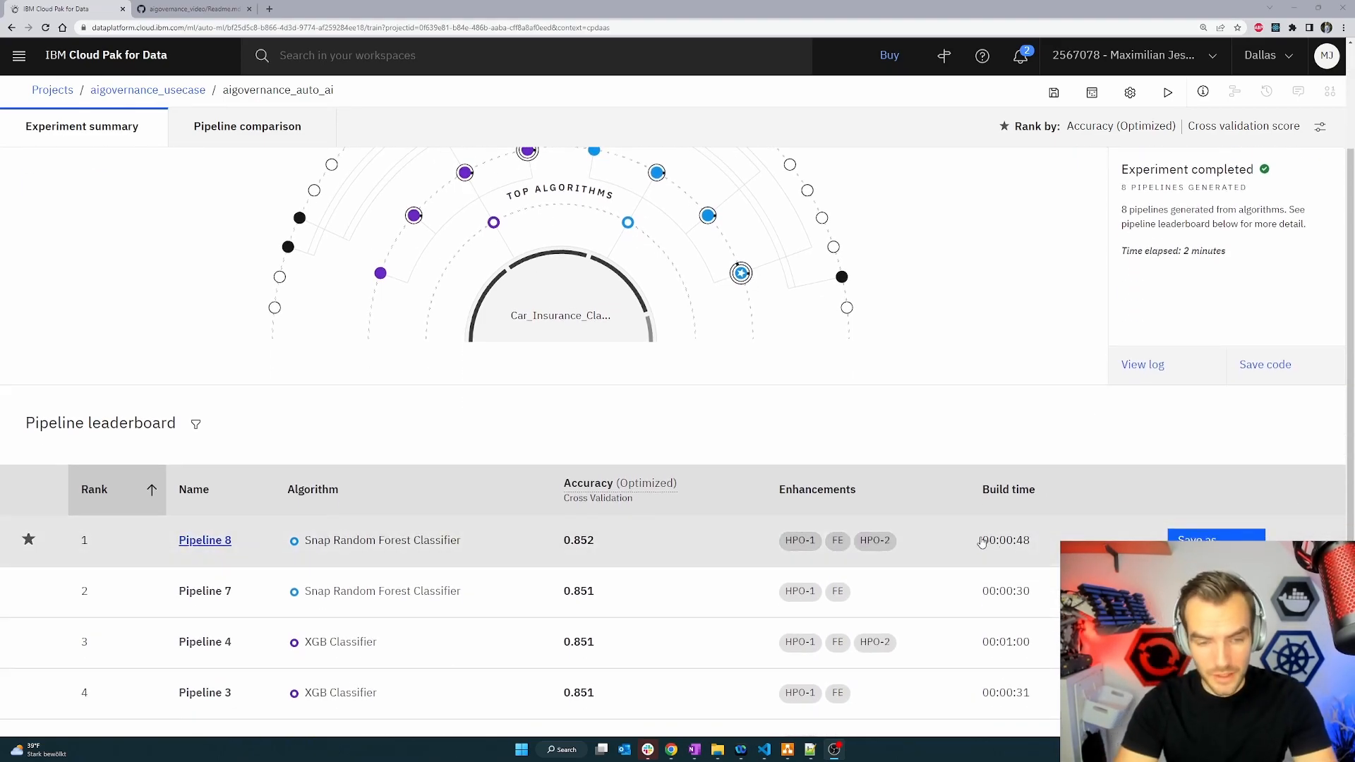
{"action": "scroll", "coordinate": [981, 542], "scroll_direction": "up", "scroll_amount": 2}
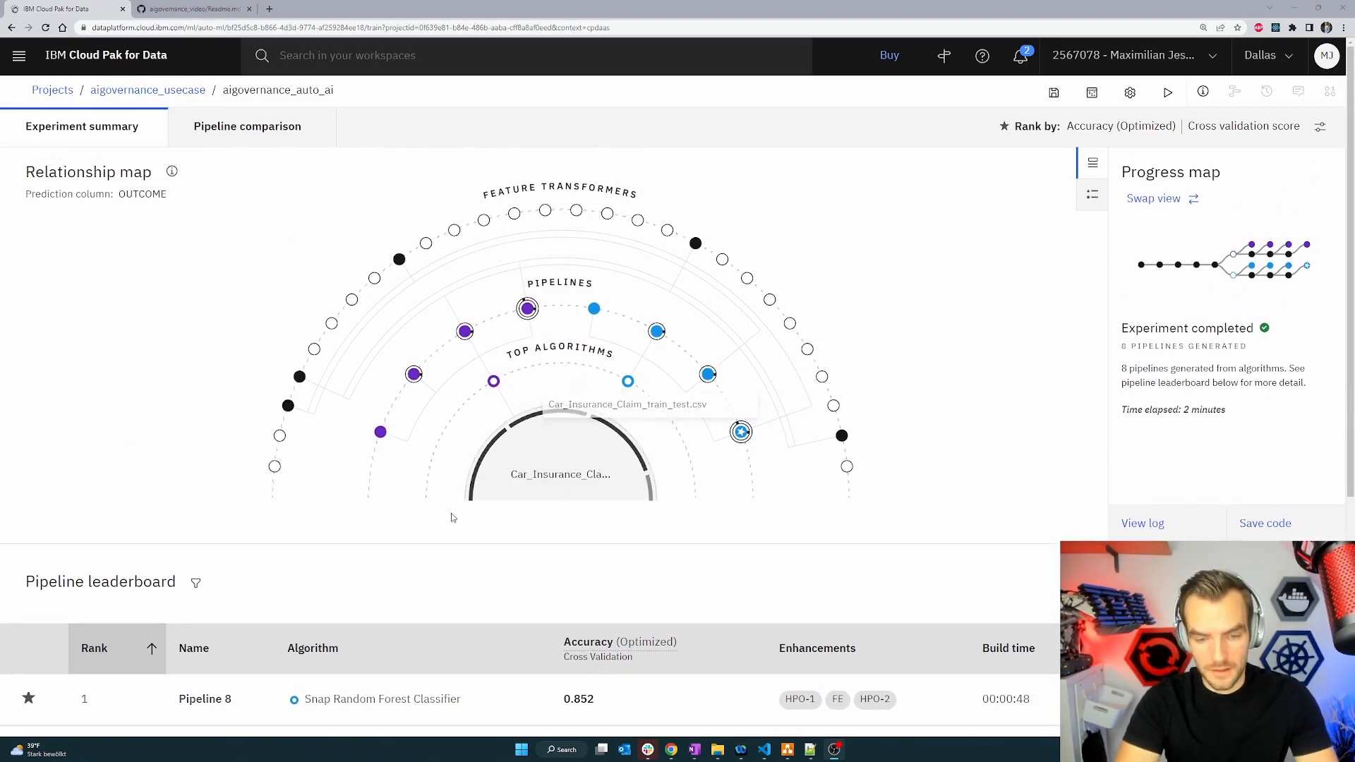
{"action": "scroll", "coordinate": [453, 518], "scroll_direction": "down", "scroll_amount": 2}
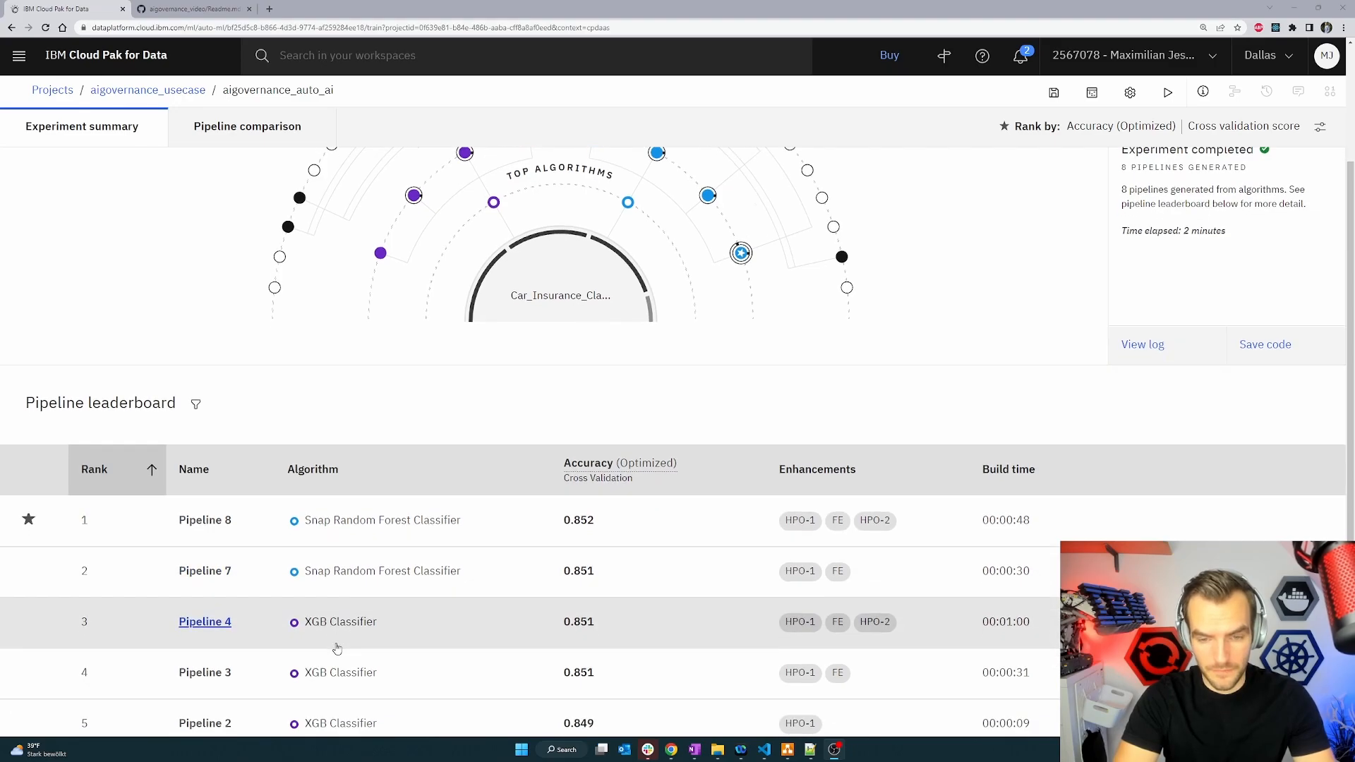
{"action": "scroll", "coordinate": [337, 649], "scroll_direction": "down", "scroll_amount": 2}
{"action": "scroll", "coordinate": [347, 531], "scroll_direction": "up", "scroll_amount": 4}
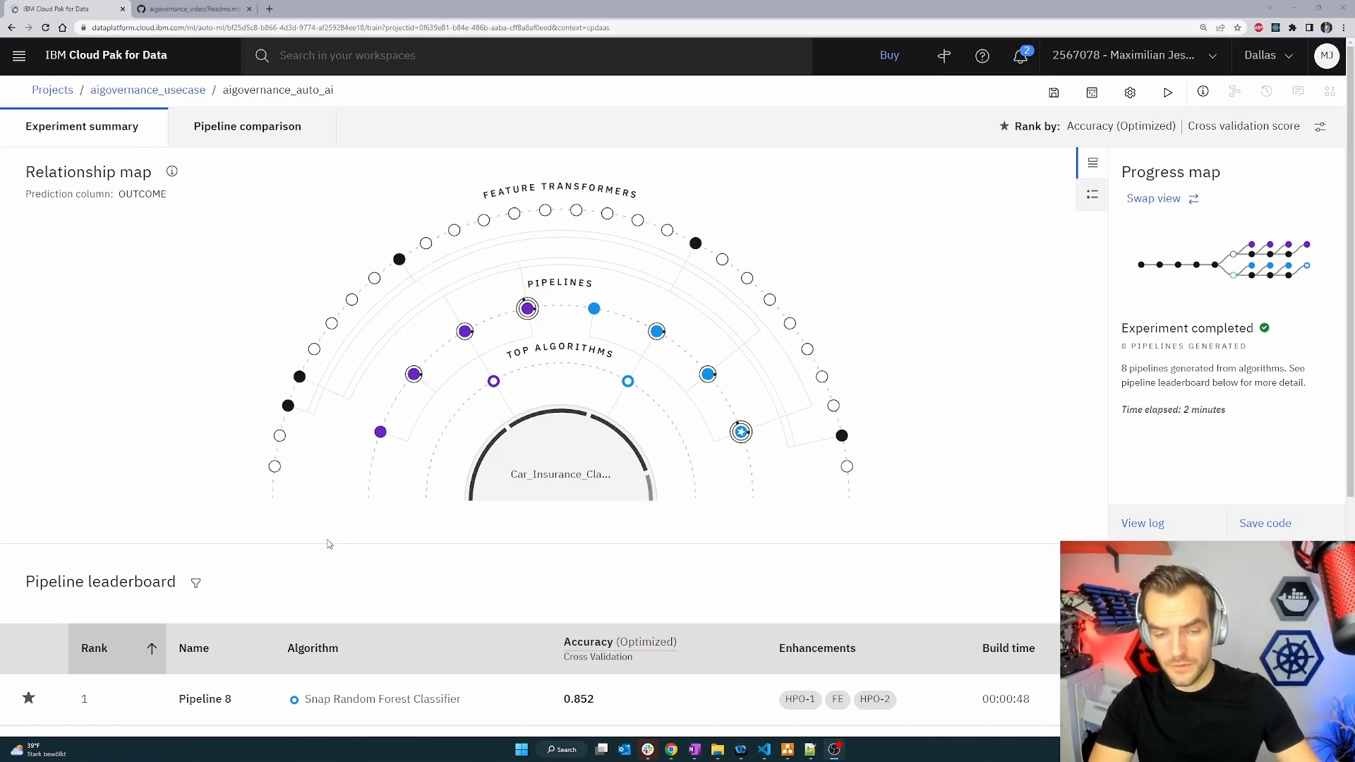
{"action": "scroll", "coordinate": [332, 551], "scroll_direction": "down", "scroll_amount": 2}
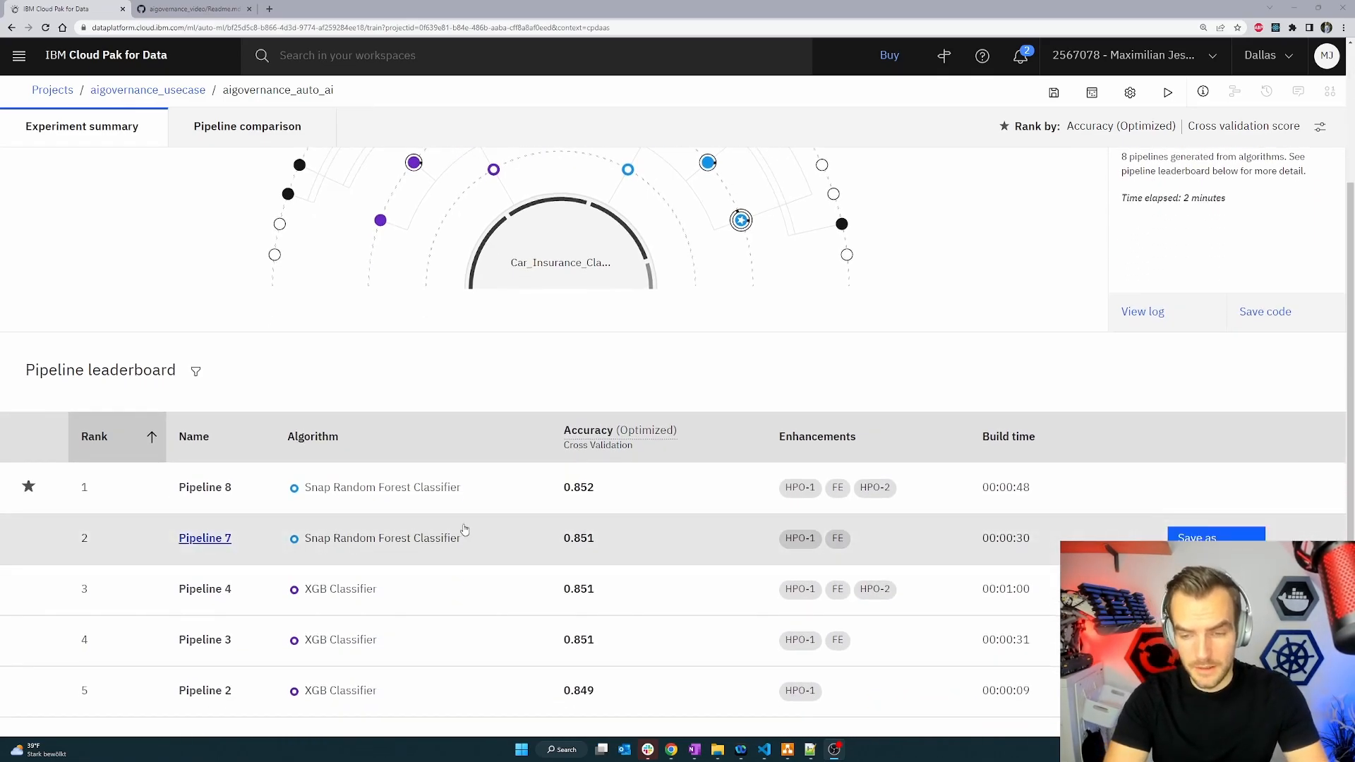
{"action": "mouse_move", "coordinate": [469, 485]}
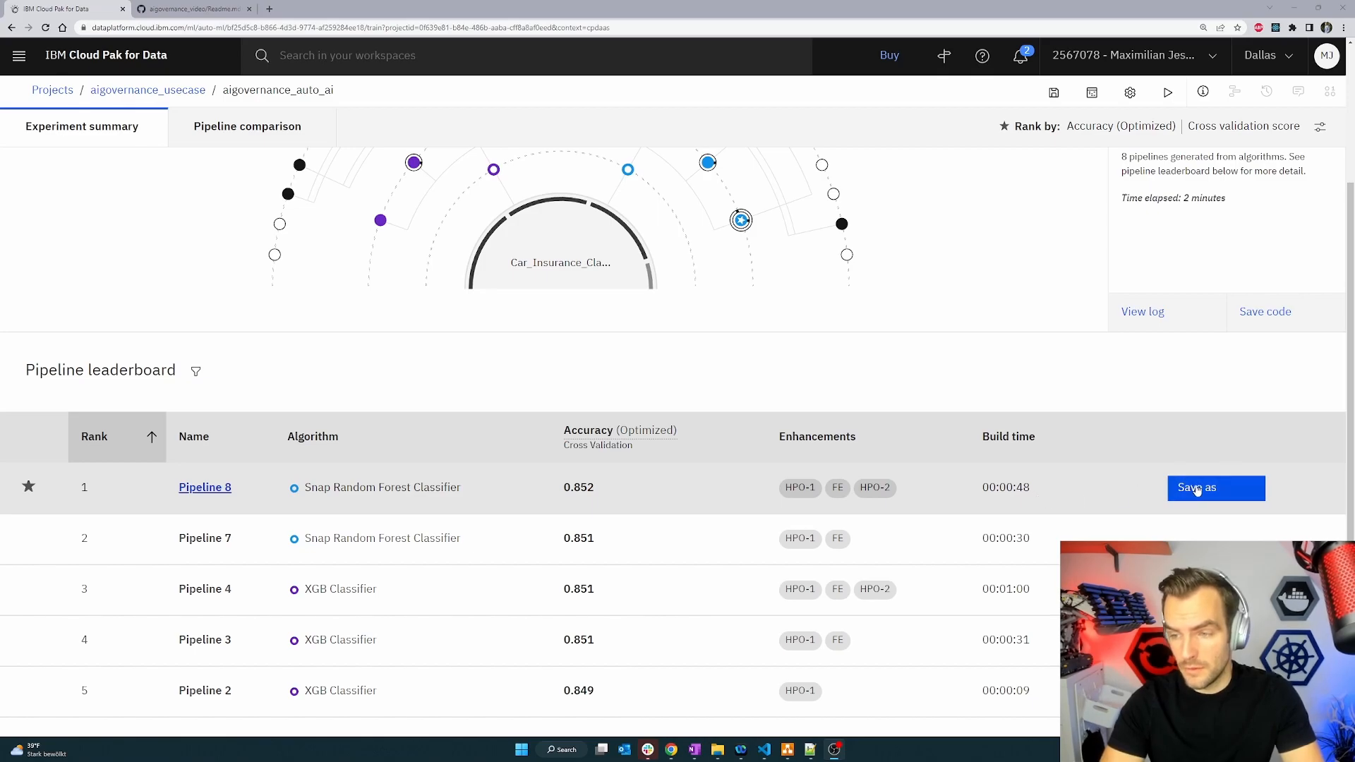
Save the top-ranked Pipeline 8 as a notebook asset and open that notebook.
{"action": "left_click", "coordinate": [1196, 488]}
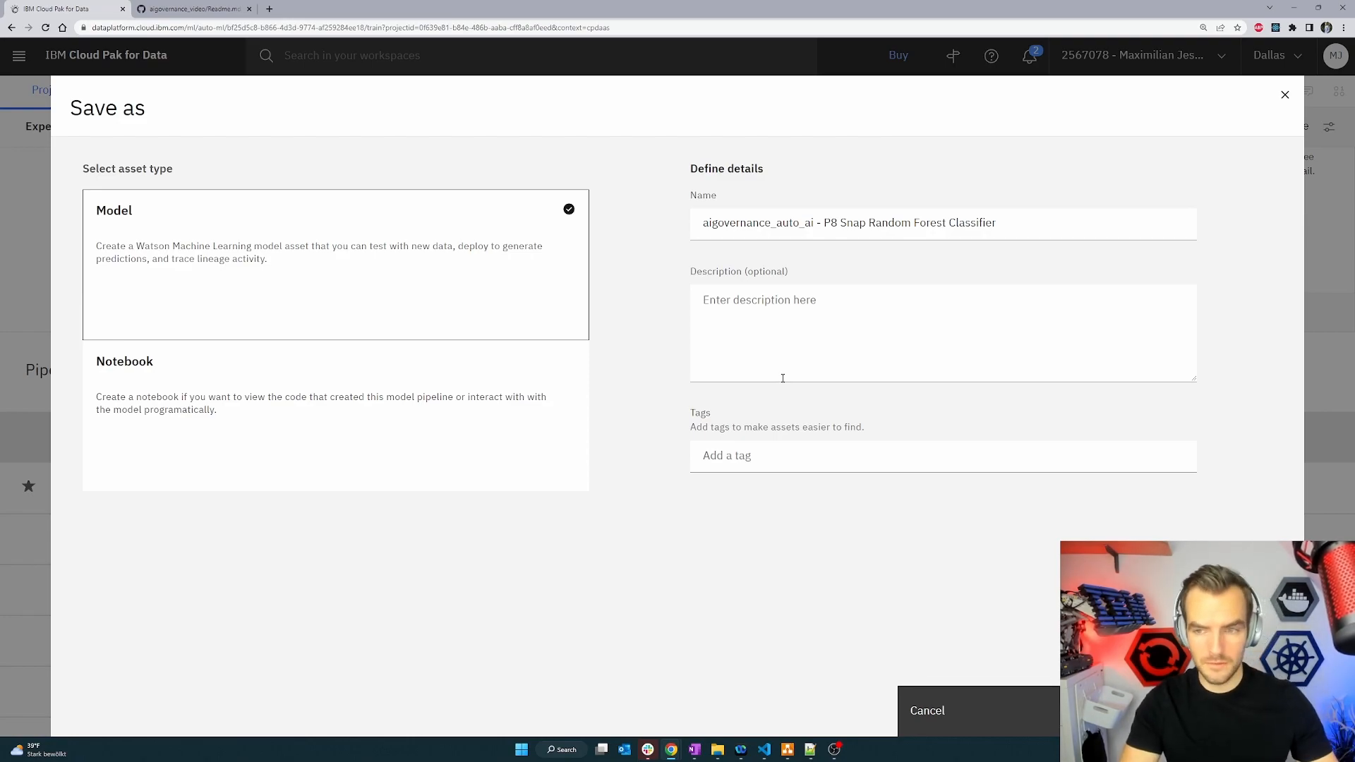
{"action": "left_click", "coordinate": [508, 381]}
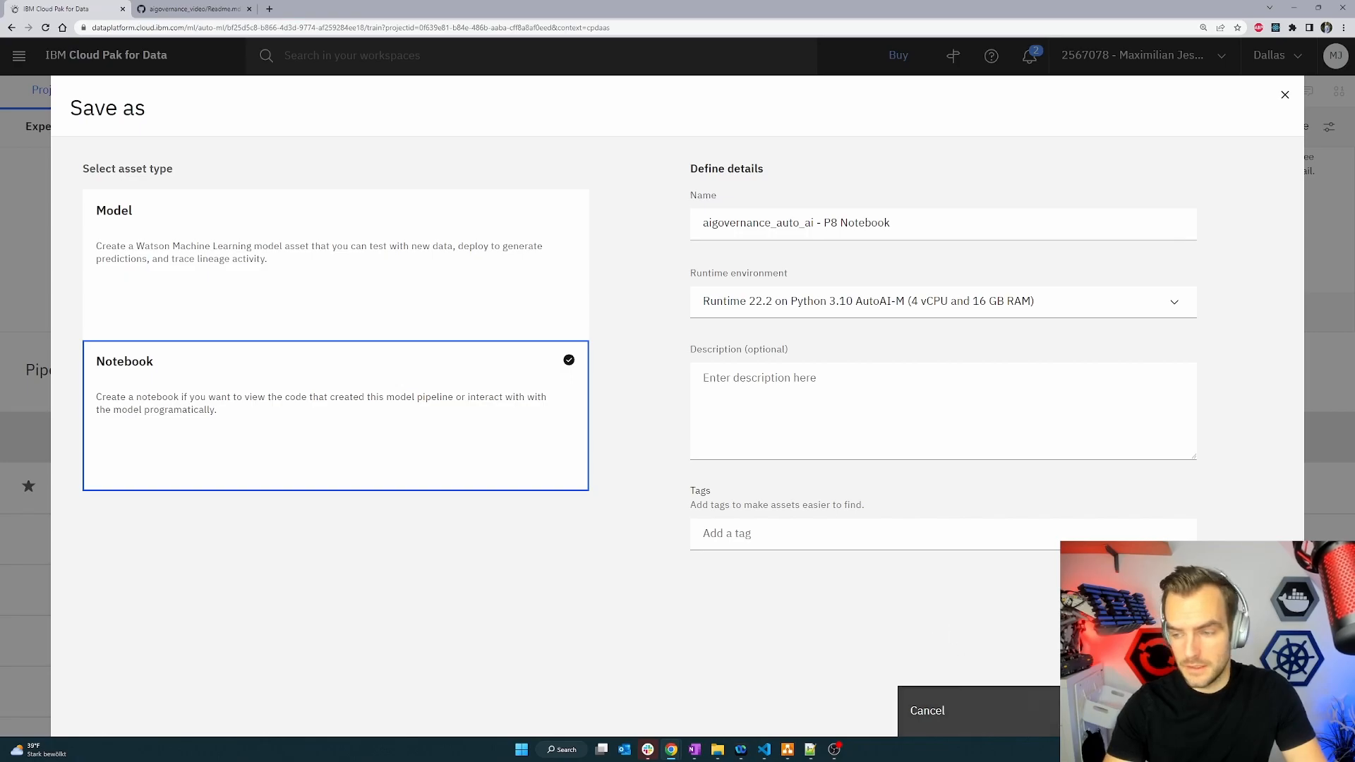
{"action": "left_click", "coordinate": [1172, 711]}
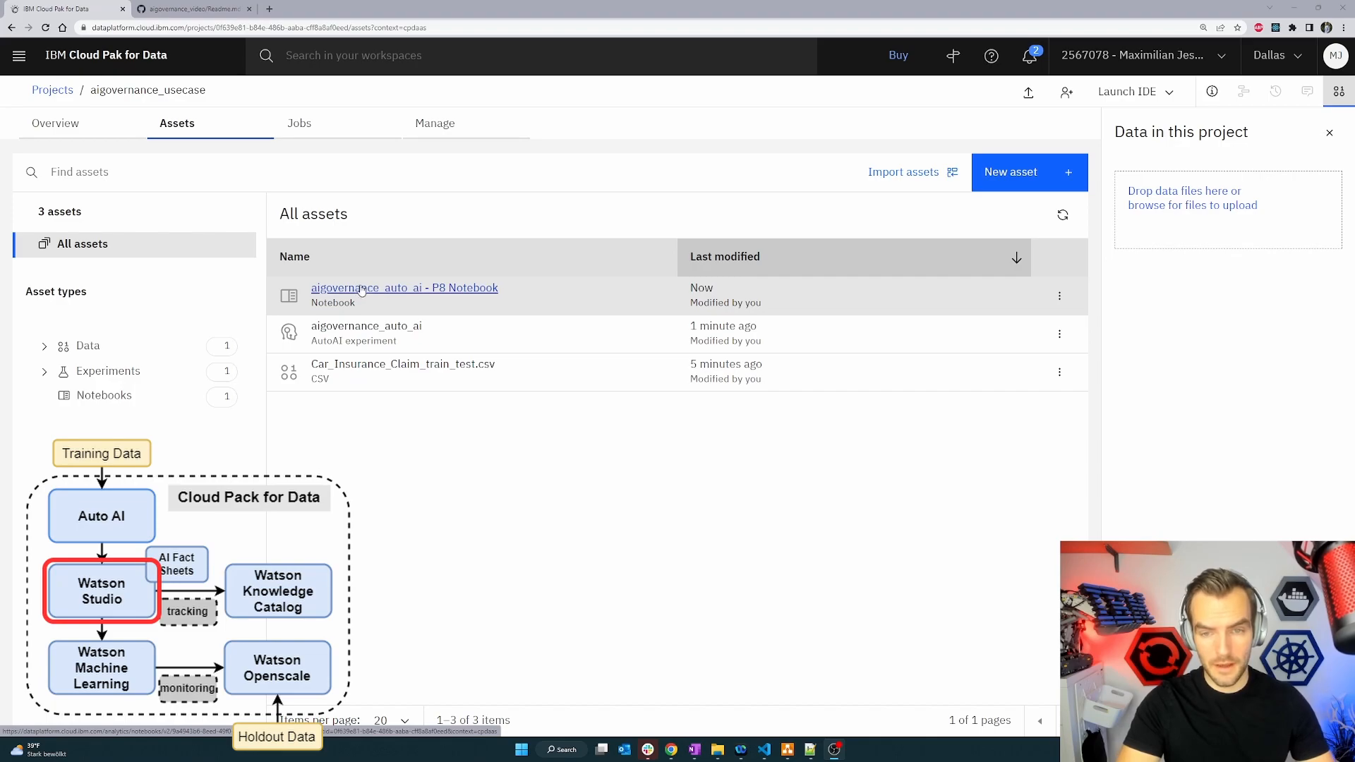
{"action": "left_click", "coordinate": [418, 289]}
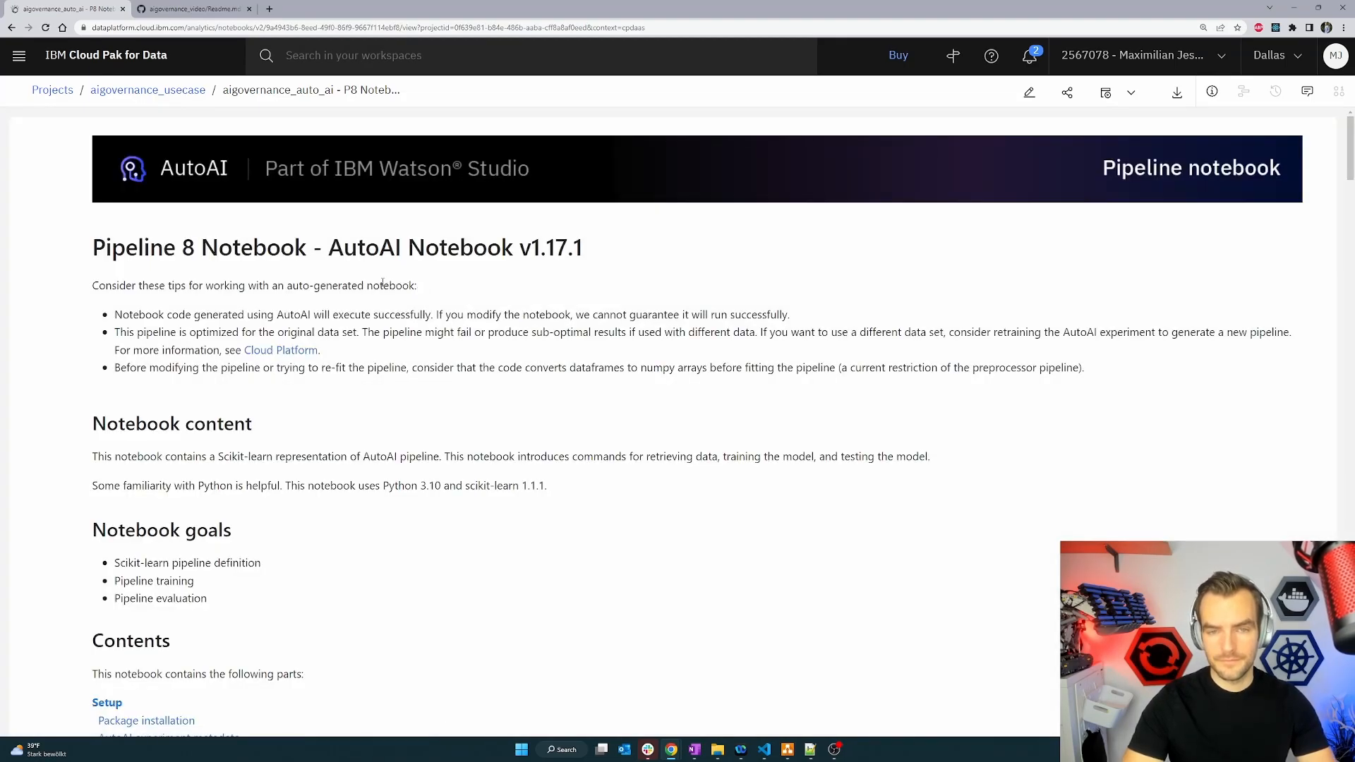
Scroll through the generated Pipeline 8 notebook to examine its setup, preprocessing, pipeline definition and training cells.
{"action": "scroll", "coordinate": [263, 310], "scroll_direction": "down", "scroll_amount": 12}
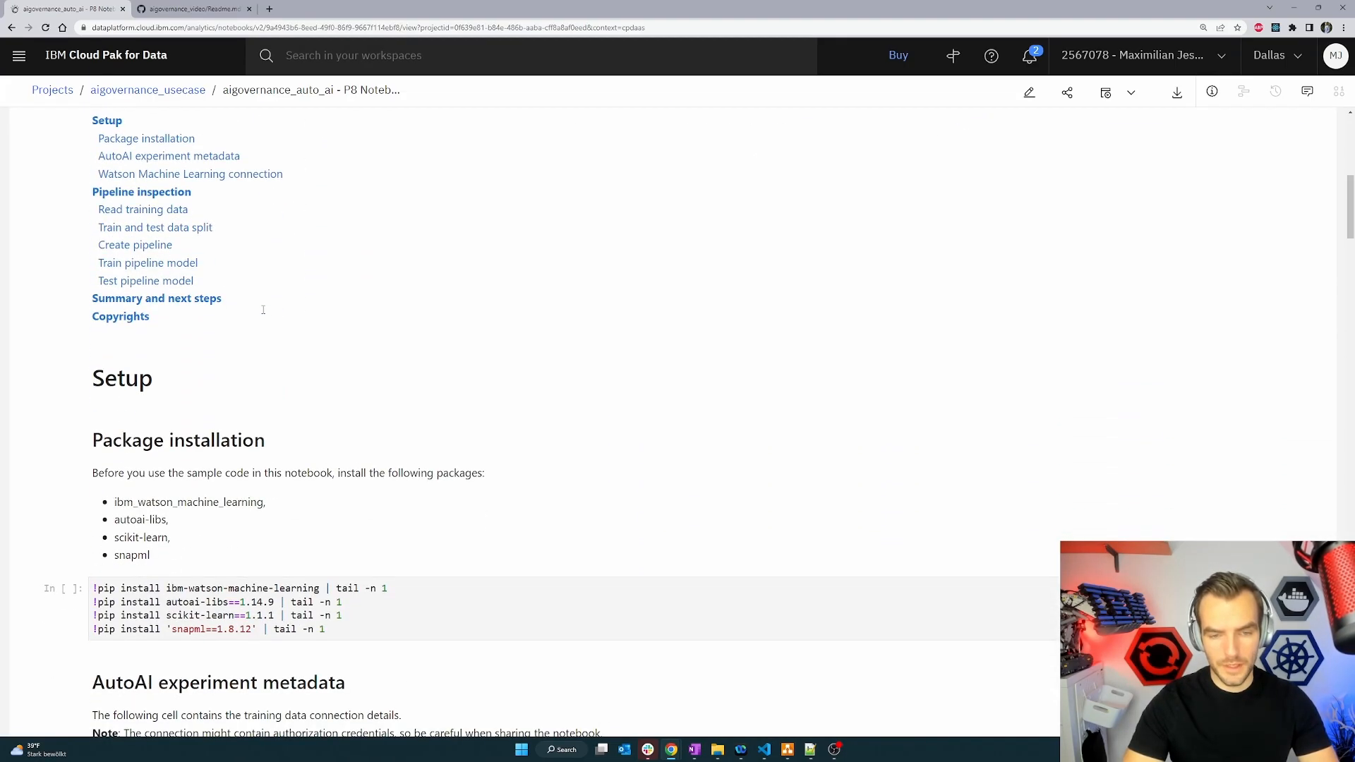
{"action": "scroll", "coordinate": [261, 325], "scroll_direction": "down", "scroll_amount": 4}
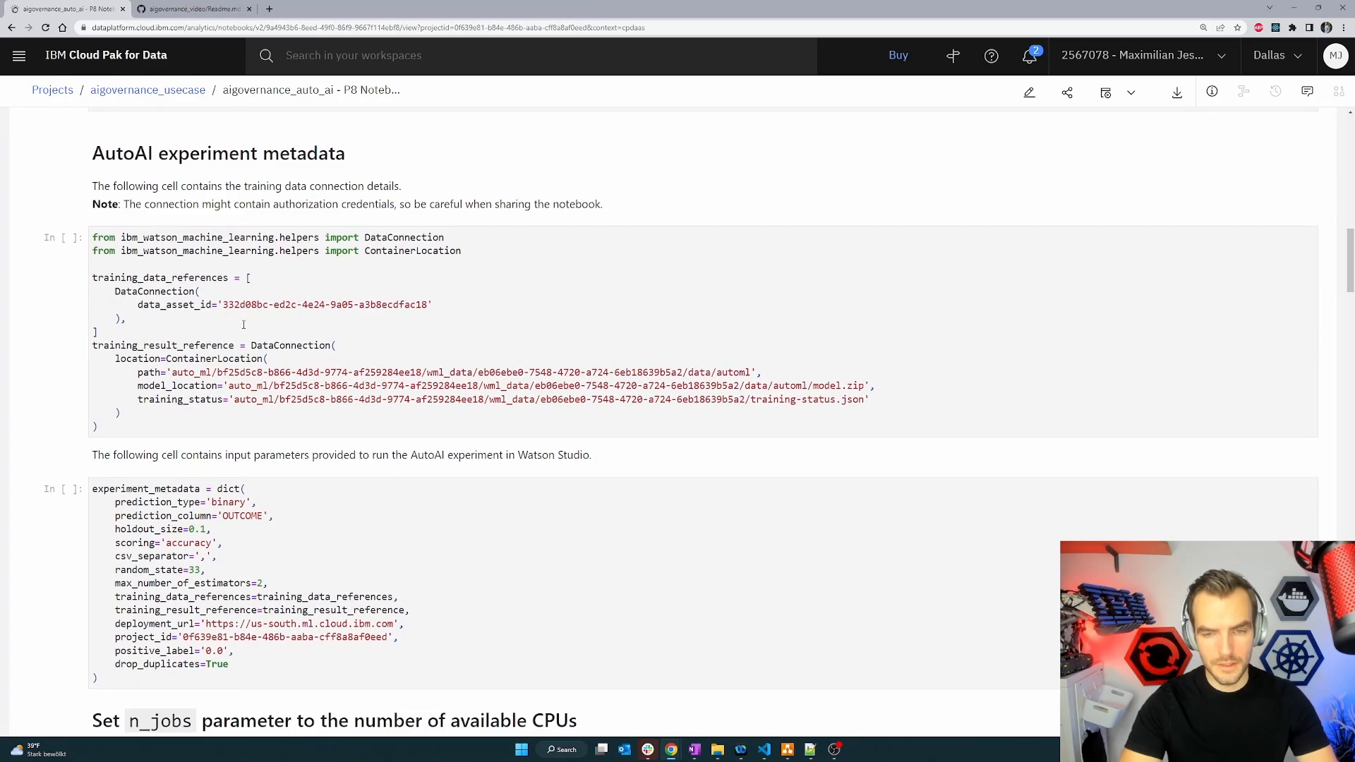
{"action": "scroll", "coordinate": [219, 282], "scroll_direction": "down", "scroll_amount": 16}
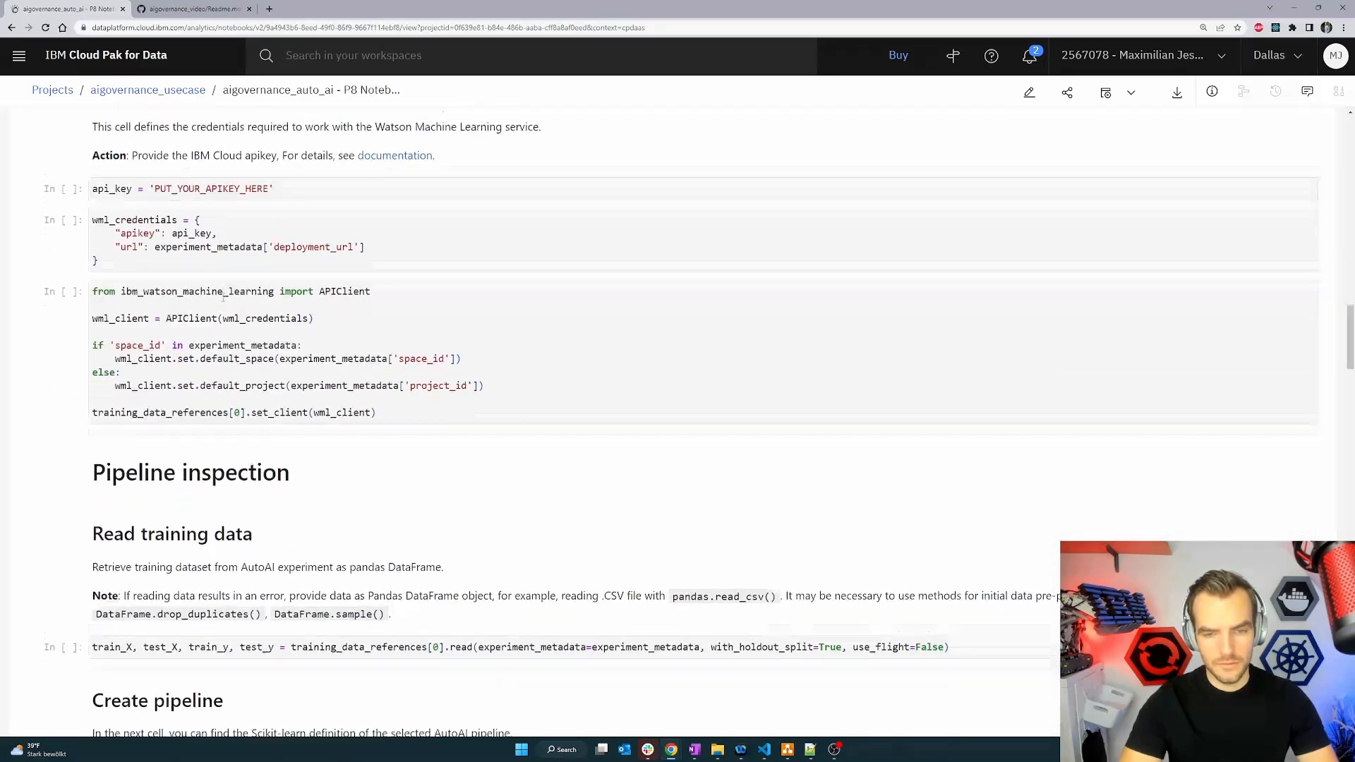
{"action": "scroll", "coordinate": [240, 318], "scroll_direction": "down", "scroll_amount": 10}
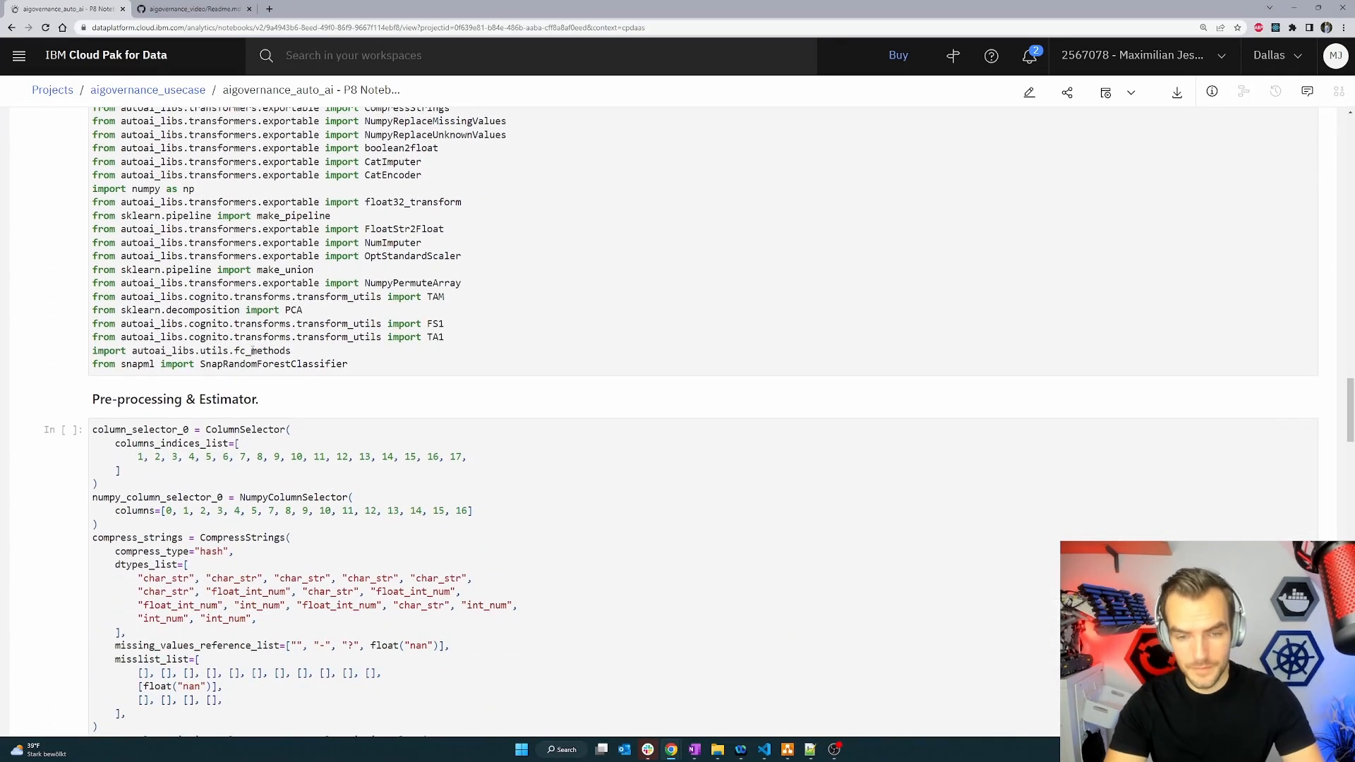
{"action": "left_click_drag", "start_coordinate": [229, 166], "coordinate": [213, 220]}
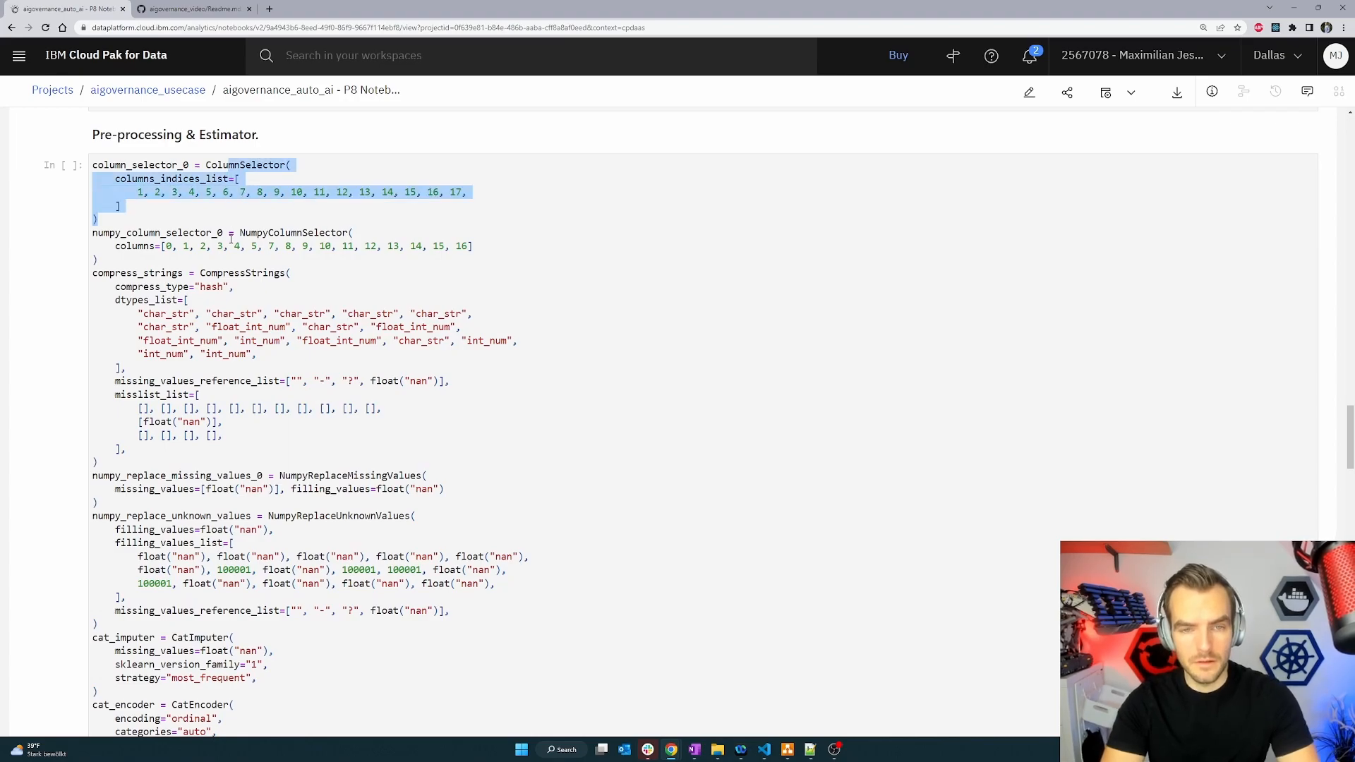
{"action": "left_click", "coordinate": [213, 220]}
{"action": "scroll", "coordinate": [212, 220], "scroll_direction": "down", "scroll_amount": 2}
{"action": "scroll", "coordinate": [205, 341], "scroll_direction": "down", "scroll_amount": 5}
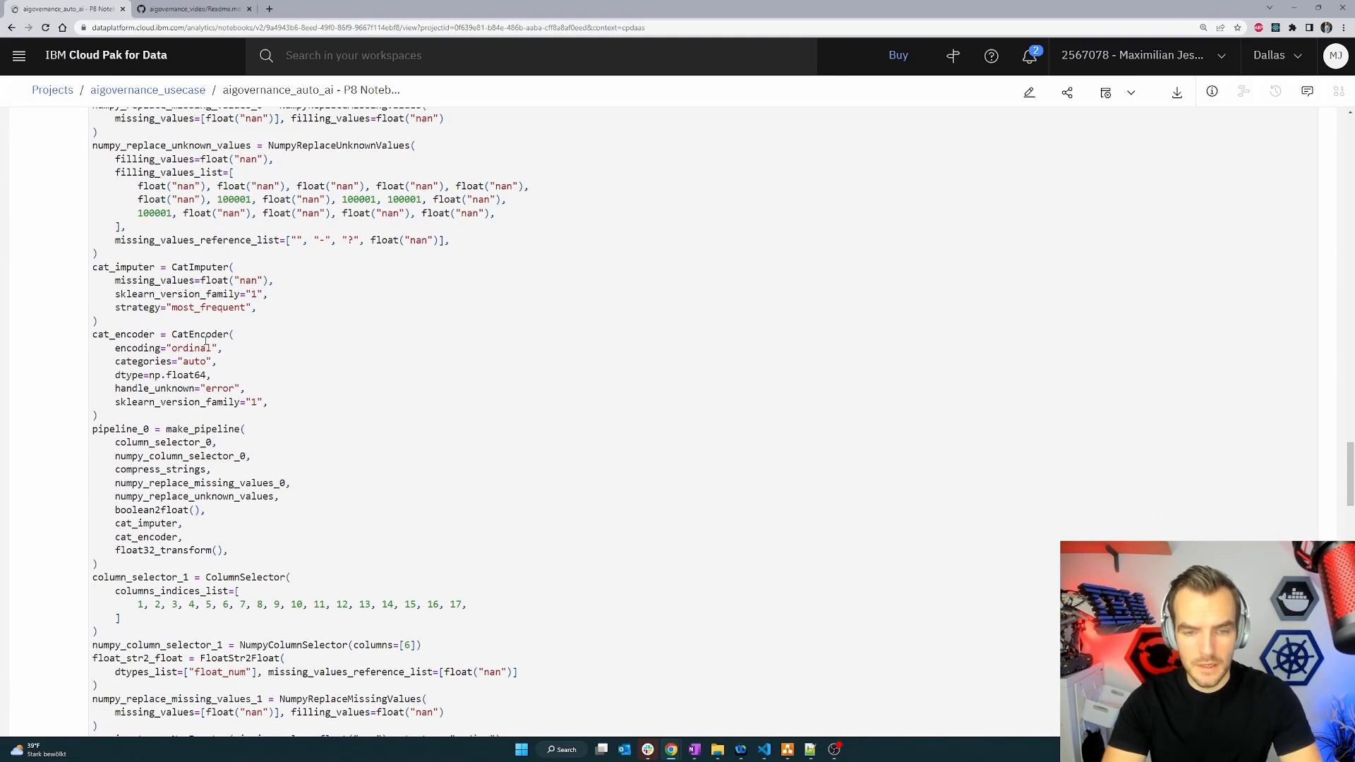
{"action": "scroll", "coordinate": [206, 341], "scroll_direction": "down", "scroll_amount": 5}
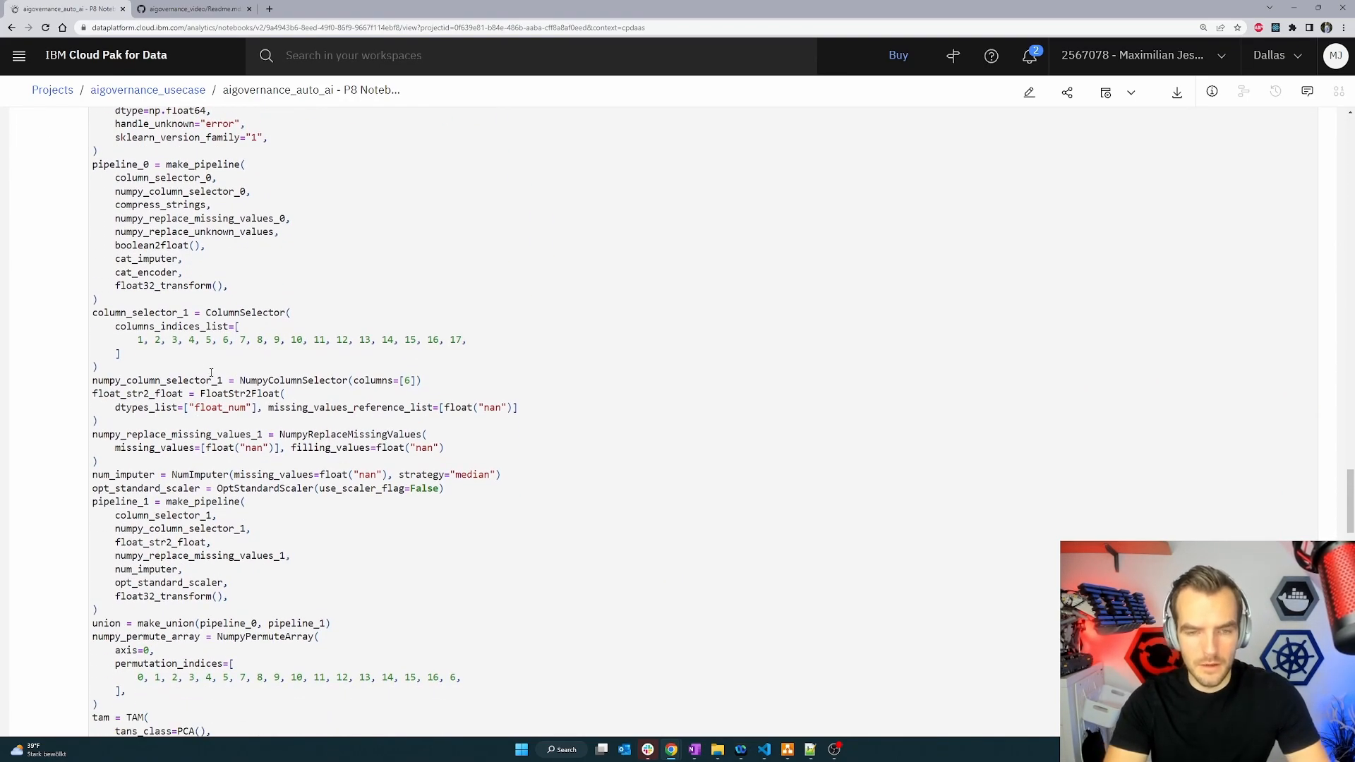
{"action": "scroll", "coordinate": [211, 372], "scroll_direction": "up", "scroll_amount": 4}
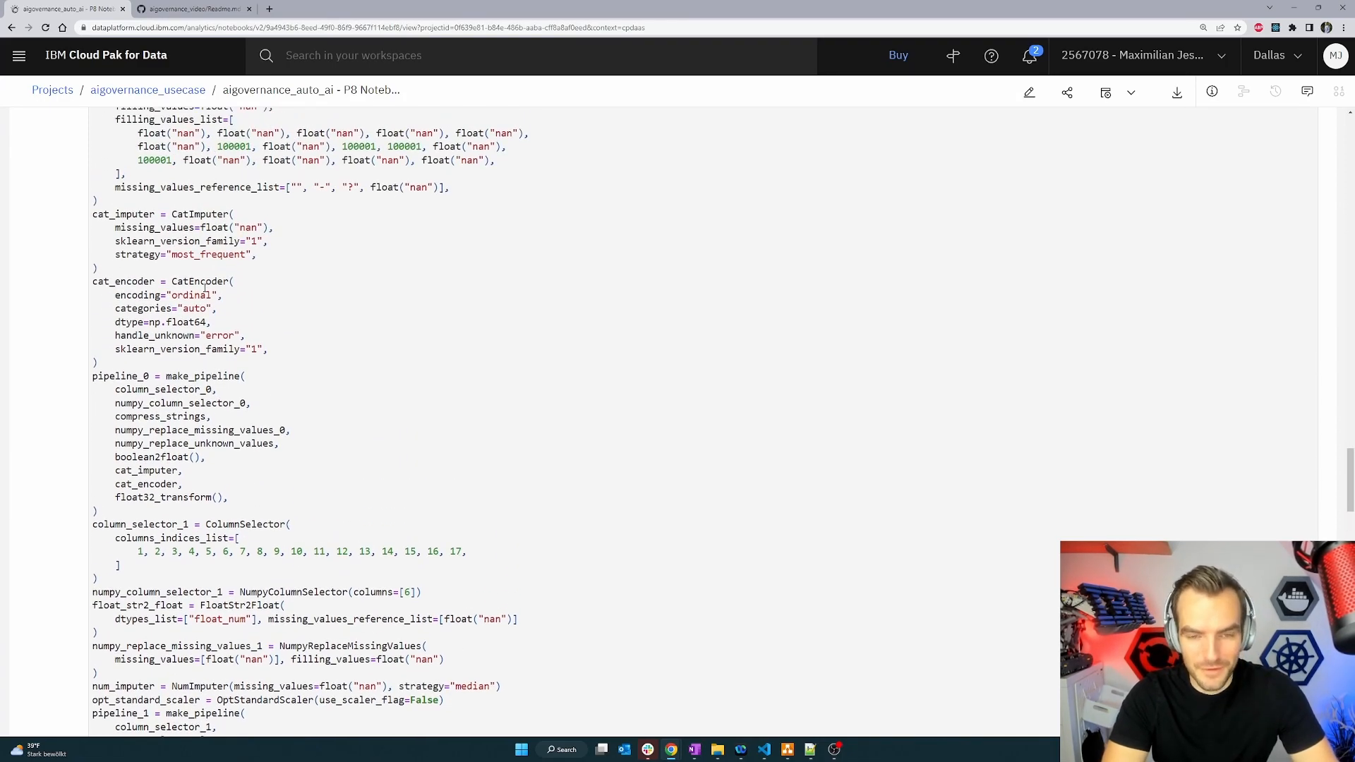
{"action": "scroll", "coordinate": [170, 479], "scroll_direction": "down", "scroll_amount": 3}
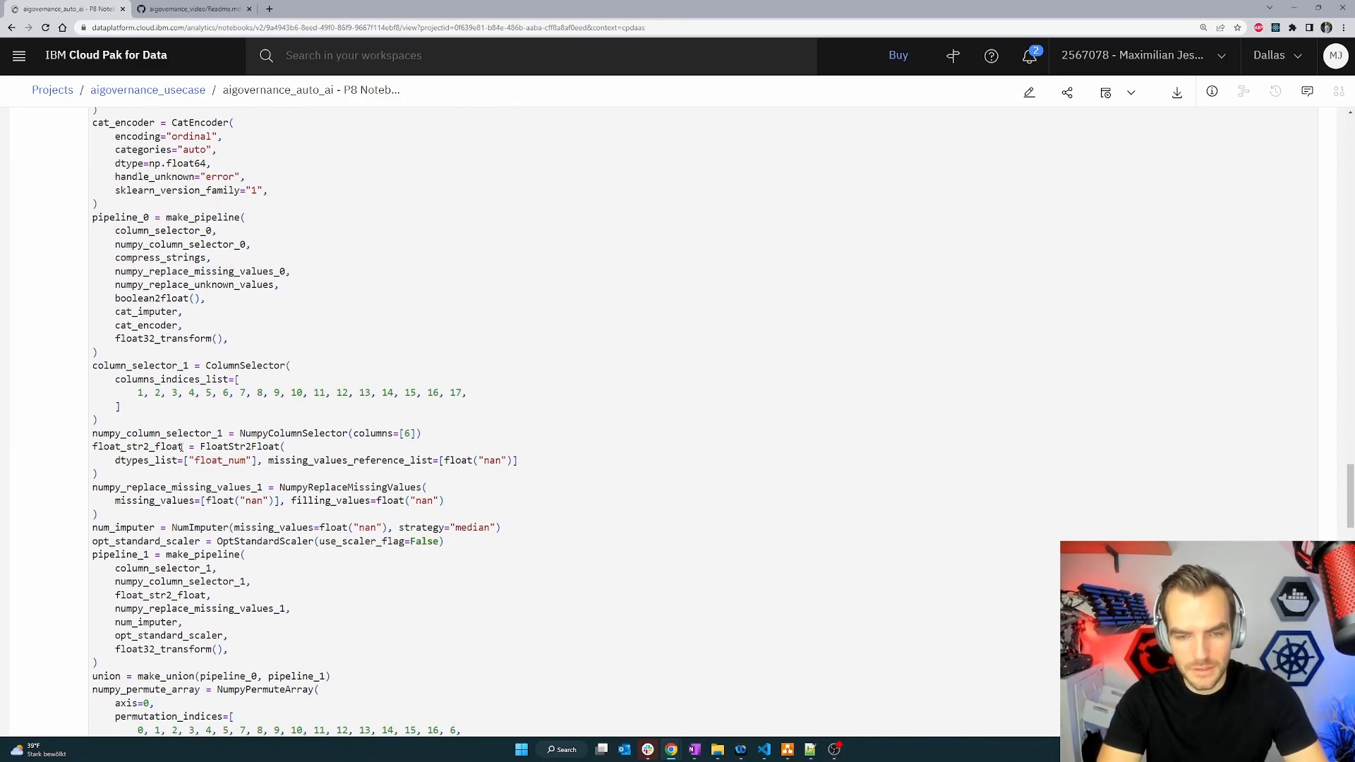
{"action": "scroll", "coordinate": [316, 416], "scroll_direction": "down", "scroll_amount": 4}
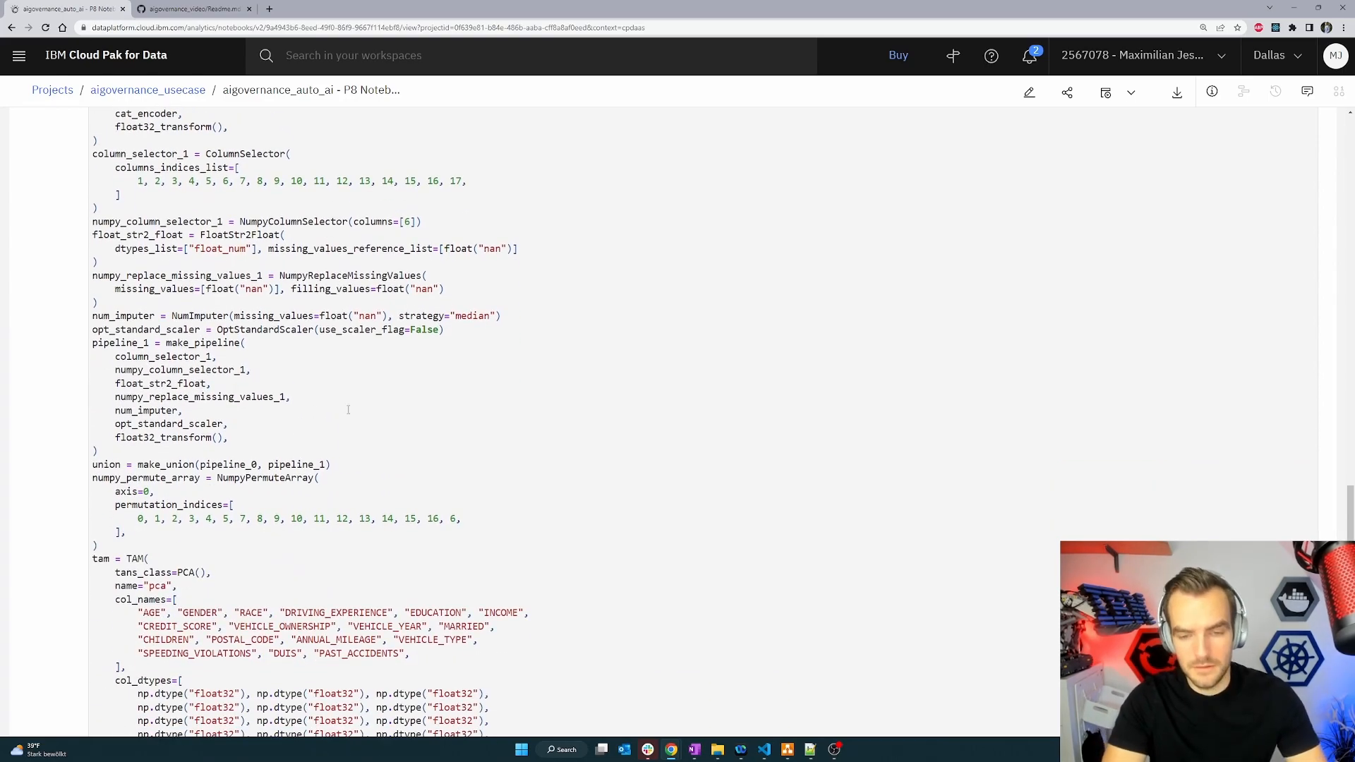
{"action": "scroll", "coordinate": [278, 455], "scroll_direction": "down", "scroll_amount": 3}
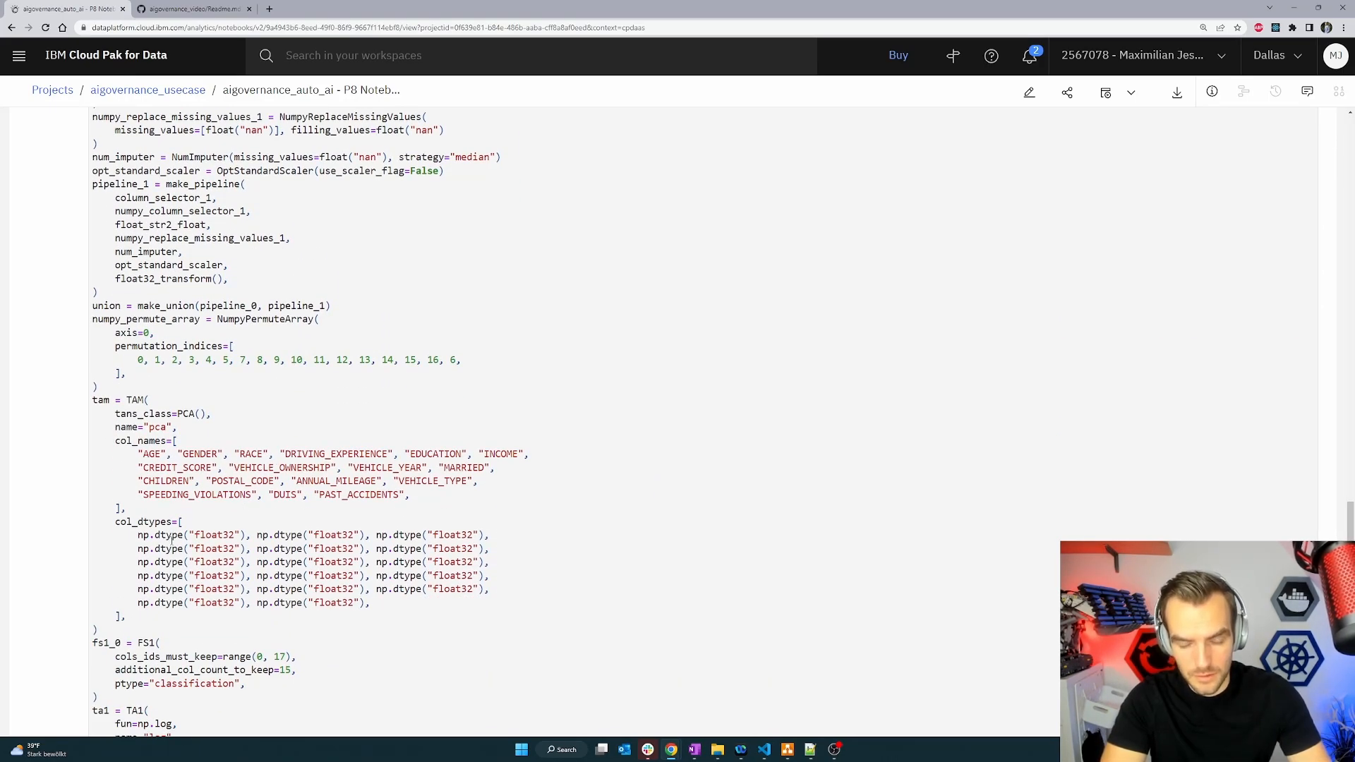
{"action": "scroll", "coordinate": [176, 536], "scroll_direction": "down", "scroll_amount": 10}
{"action": "scroll", "coordinate": [254, 545], "scroll_direction": "down", "scroll_amount": 6}
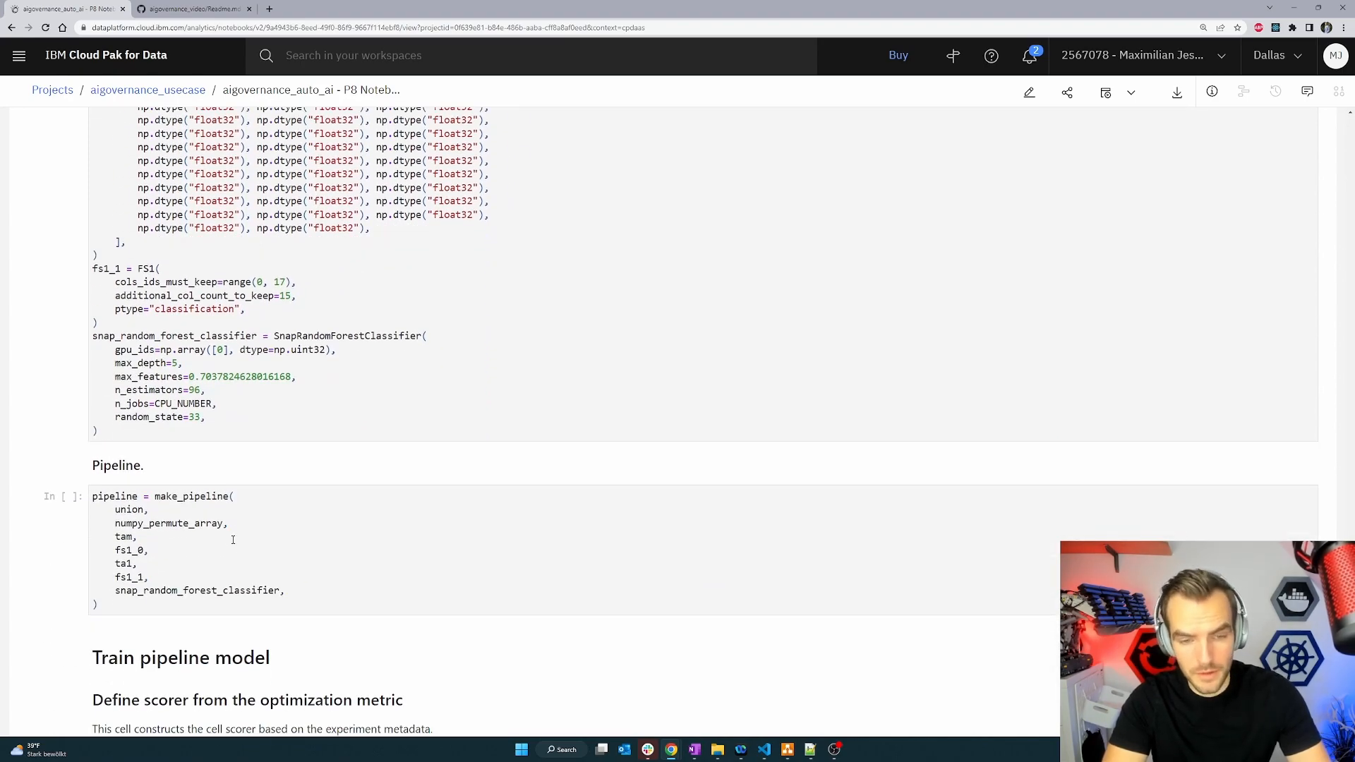
{"action": "scroll", "coordinate": [233, 540], "scroll_direction": "down", "scroll_amount": 4}
{"action": "scroll", "coordinate": [172, 389], "scroll_direction": "down", "scroll_amount": 9}
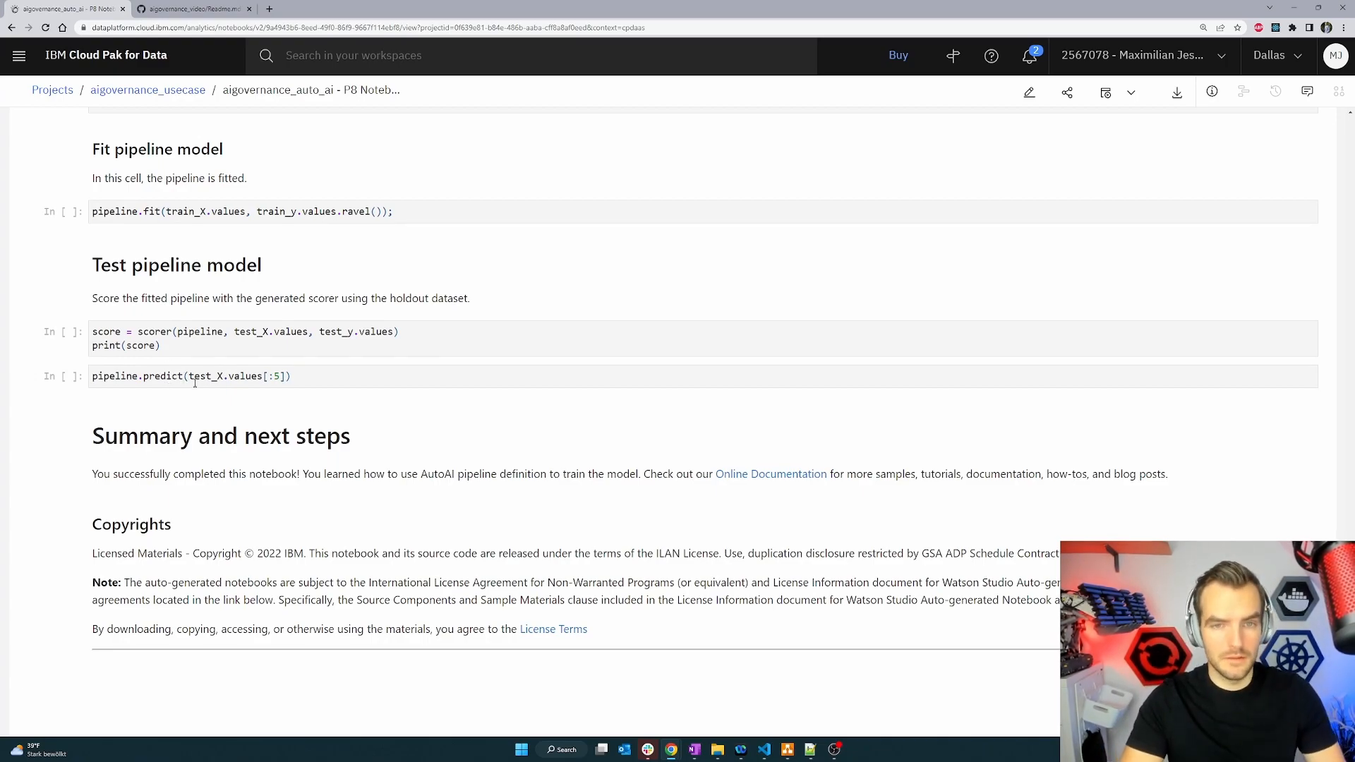
Scroll back up through the notebook to review the pipeline definition and Watson Machine Learning connection cells.
{"action": "scroll", "coordinate": [185, 376], "scroll_direction": "up", "scroll_amount": 3}
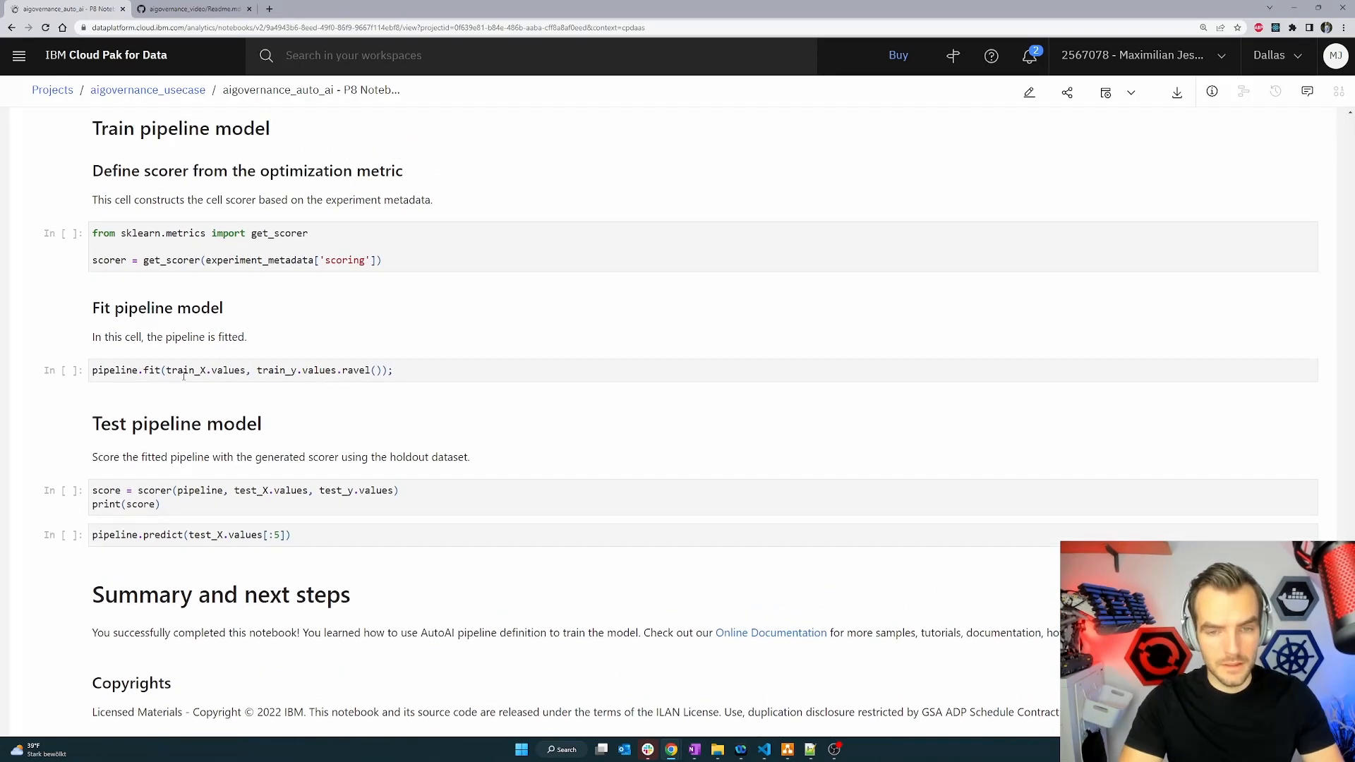
{"action": "scroll", "coordinate": [141, 375], "scroll_direction": "up", "scroll_amount": 10}
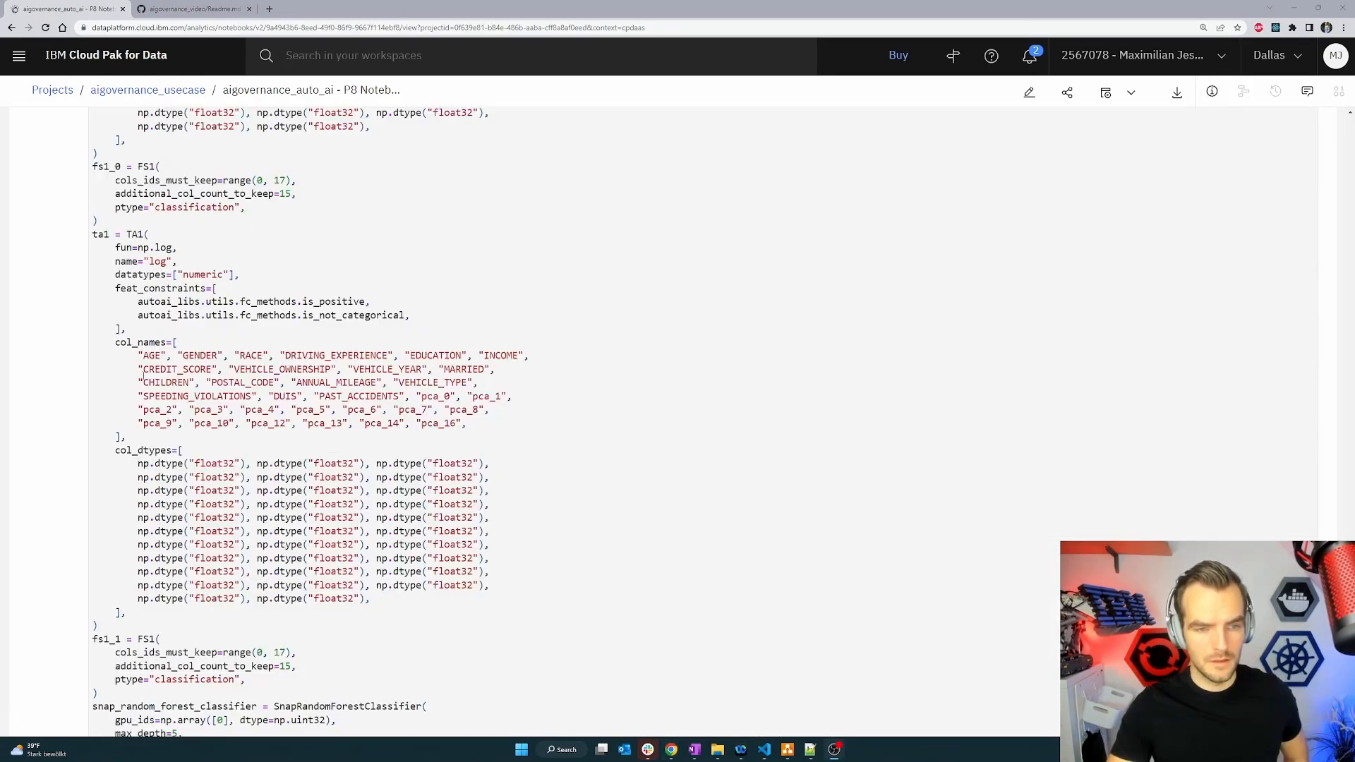
{"action": "scroll", "coordinate": [197, 476], "scroll_direction": "down", "scroll_amount": 8}
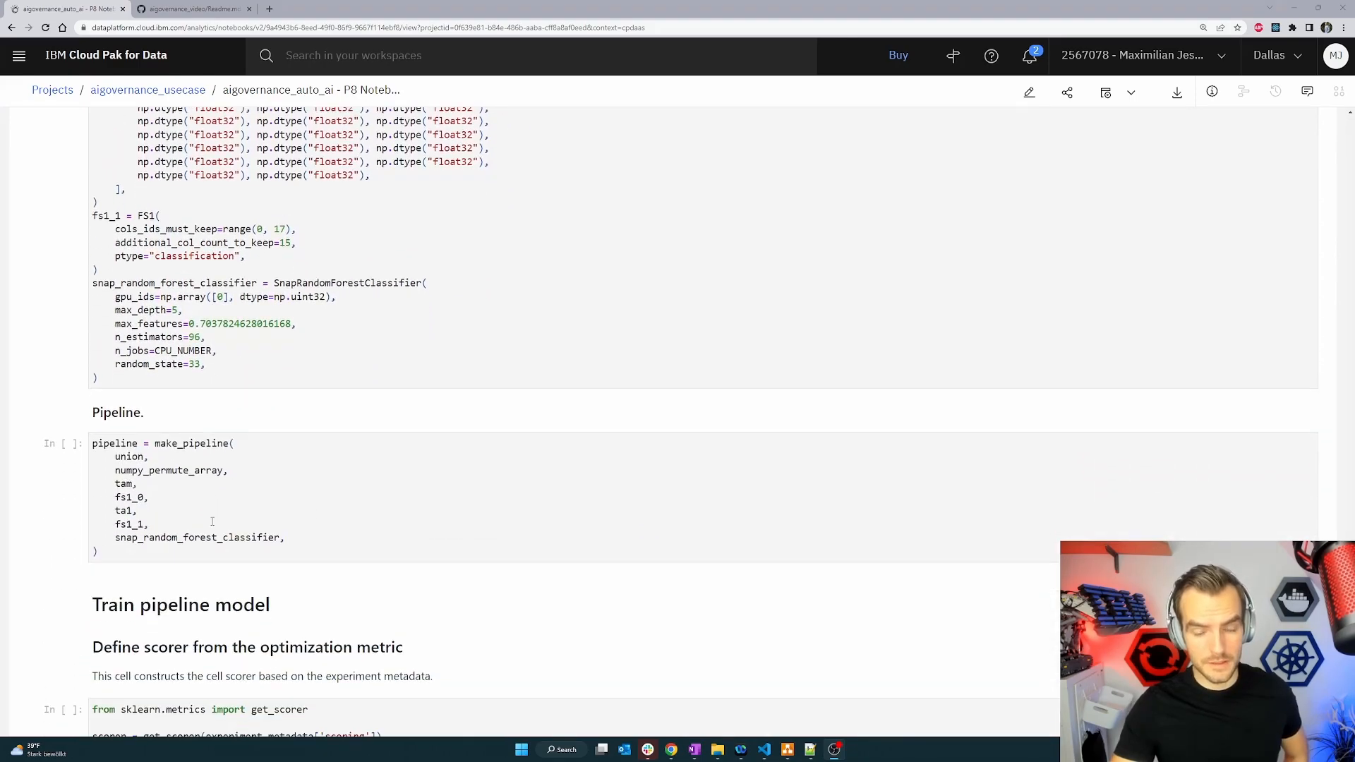
{"action": "scroll", "coordinate": [203, 513], "scroll_direction": "down", "scroll_amount": 2}
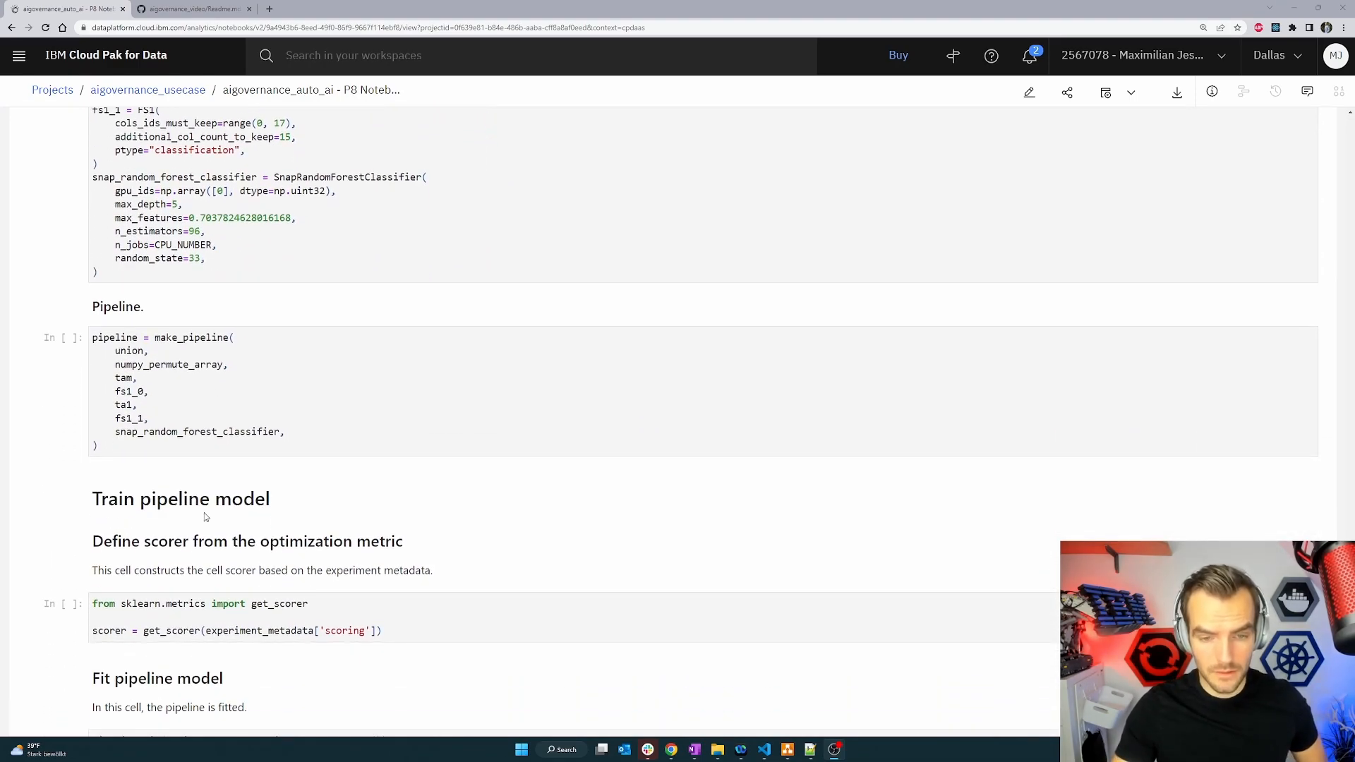
{"action": "scroll", "coordinate": [203, 512], "scroll_direction": "up", "scroll_amount": 3}
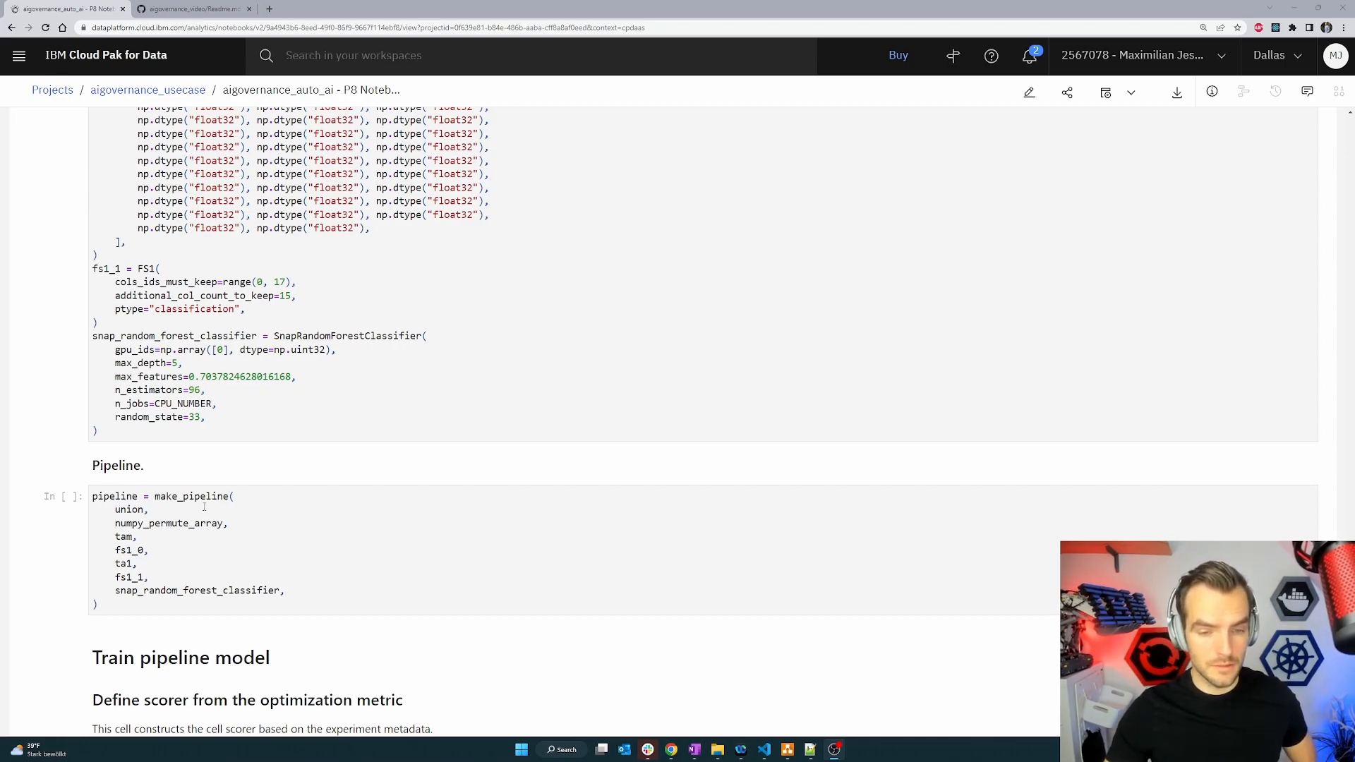
{"action": "scroll", "coordinate": [184, 499], "scroll_direction": "down", "scroll_amount": 2}
{"action": "scroll", "coordinate": [184, 499], "scroll_direction": "up", "scroll_amount": 20}
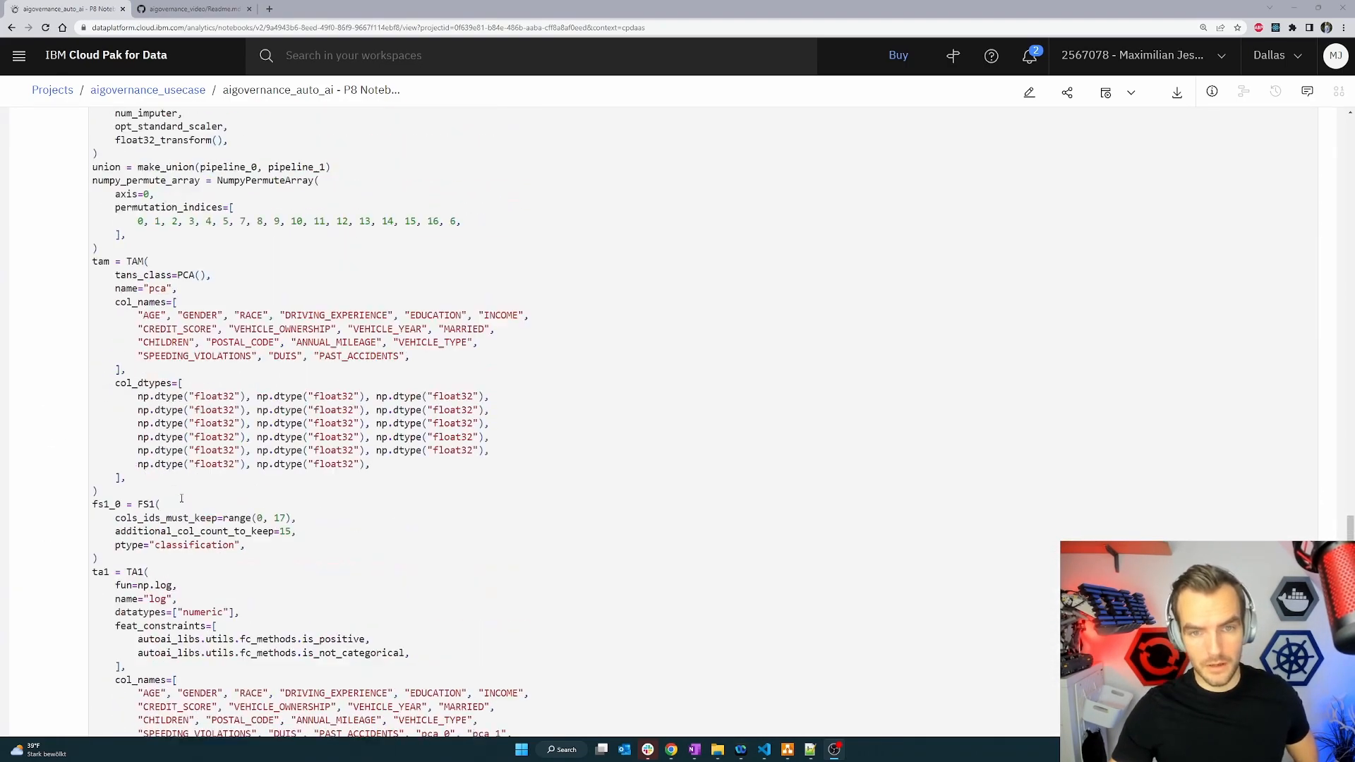
{"action": "scroll", "coordinate": [182, 499], "scroll_direction": "up", "scroll_amount": 20}
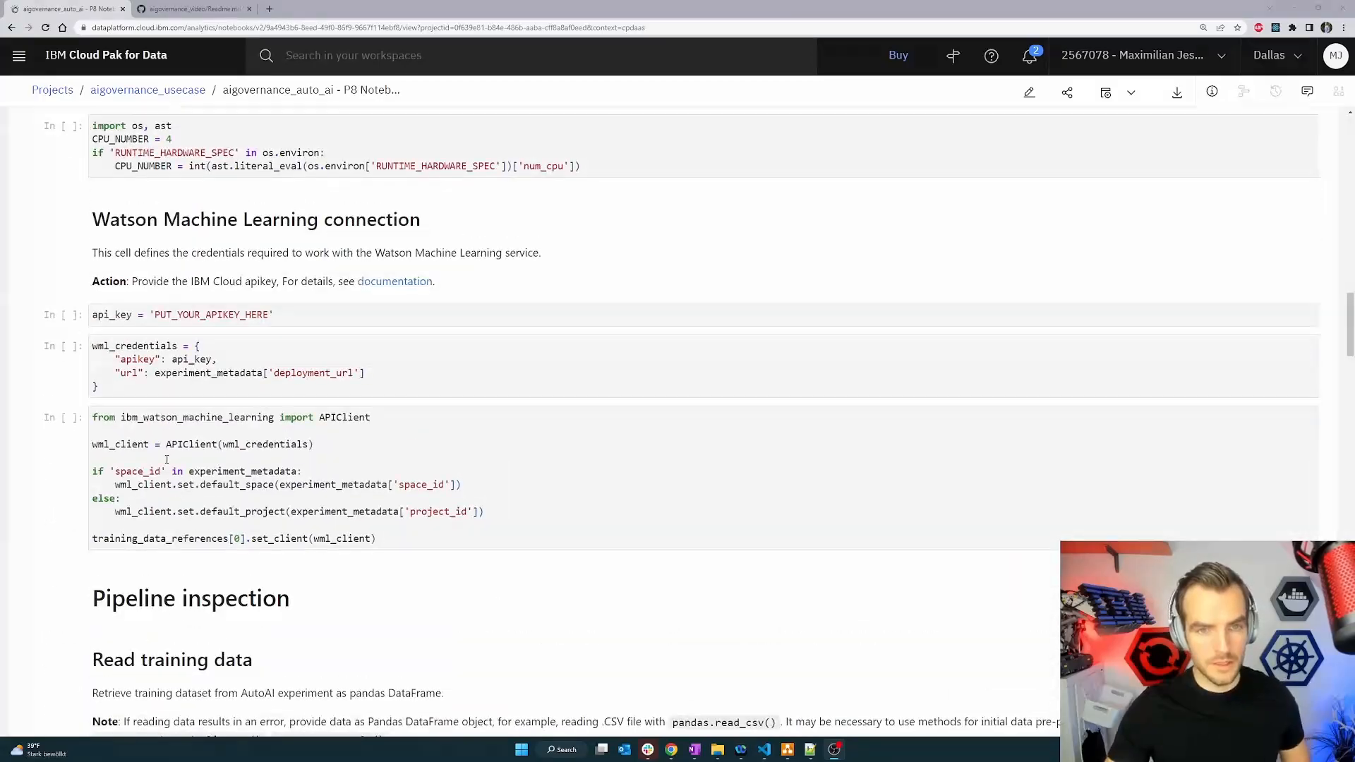
Copy the GitHub URL of the 01_Train_a_model.ipynb notebook in the aigovernance_video repository.
{"action": "left_click", "coordinate": [132, 94]}
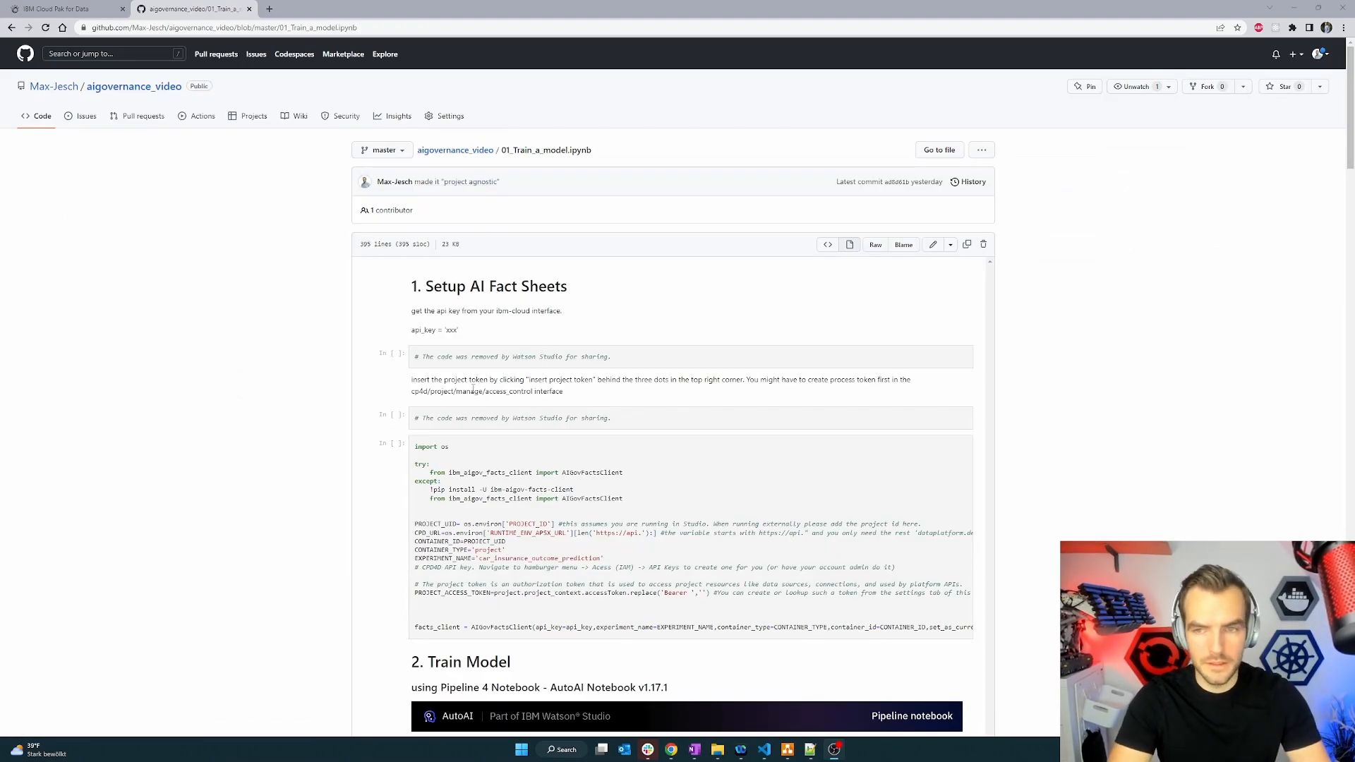
{"action": "scroll", "coordinate": [473, 390], "scroll_direction": "down", "scroll_amount": 2}
{"action": "scroll", "coordinate": [473, 389], "scroll_direction": "up", "scroll_amount": 2}
{"action": "left_click", "coordinate": [302, 25]}
{"action": "key", "text": "ctrl+c"}
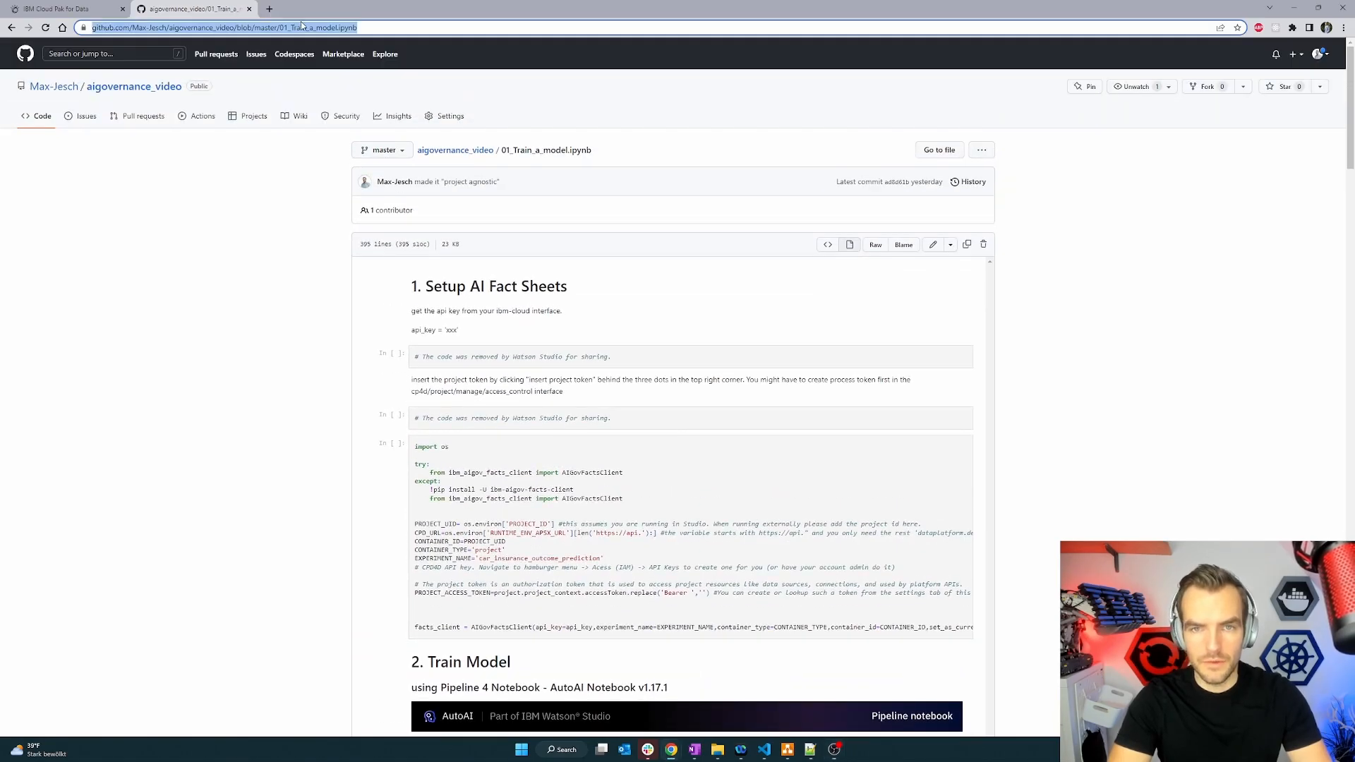
Start a new Jupyter notebook asset in the project, choosing to create it from a URL.
{"action": "left_click", "coordinate": [76, 9]}
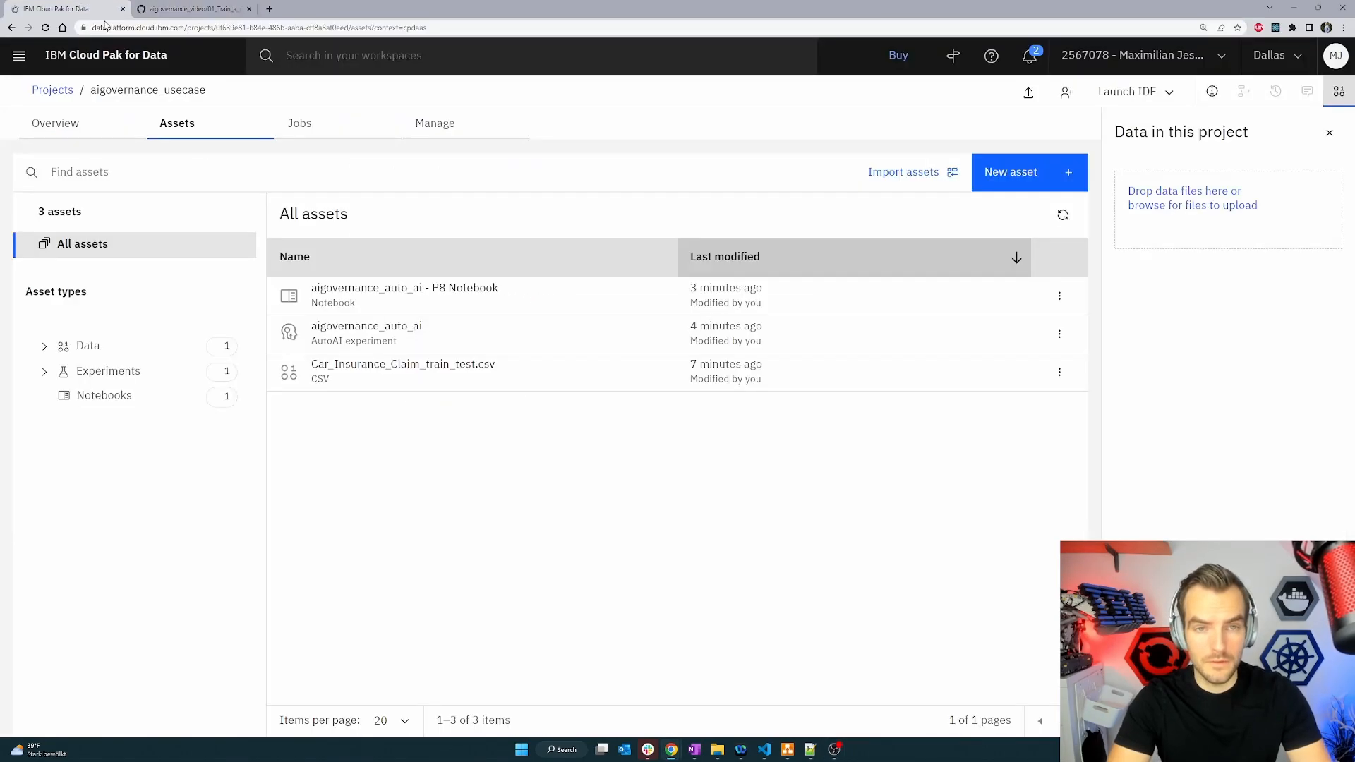
{"action": "left_click", "coordinate": [1032, 184]}
{"action": "scroll", "coordinate": [654, 405], "scroll_direction": "down", "scroll_amount": 2}
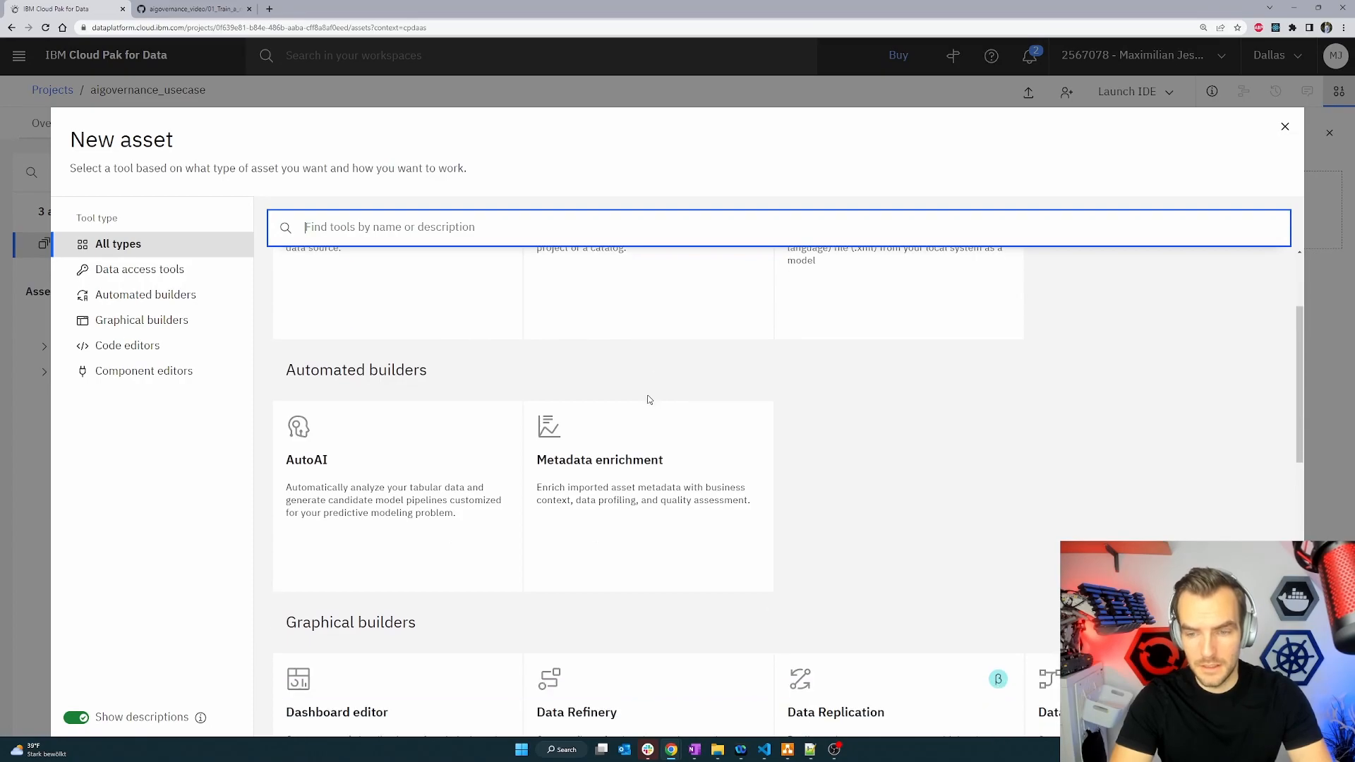
{"action": "scroll", "coordinate": [363, 551], "scroll_direction": "down", "scroll_amount": 7}
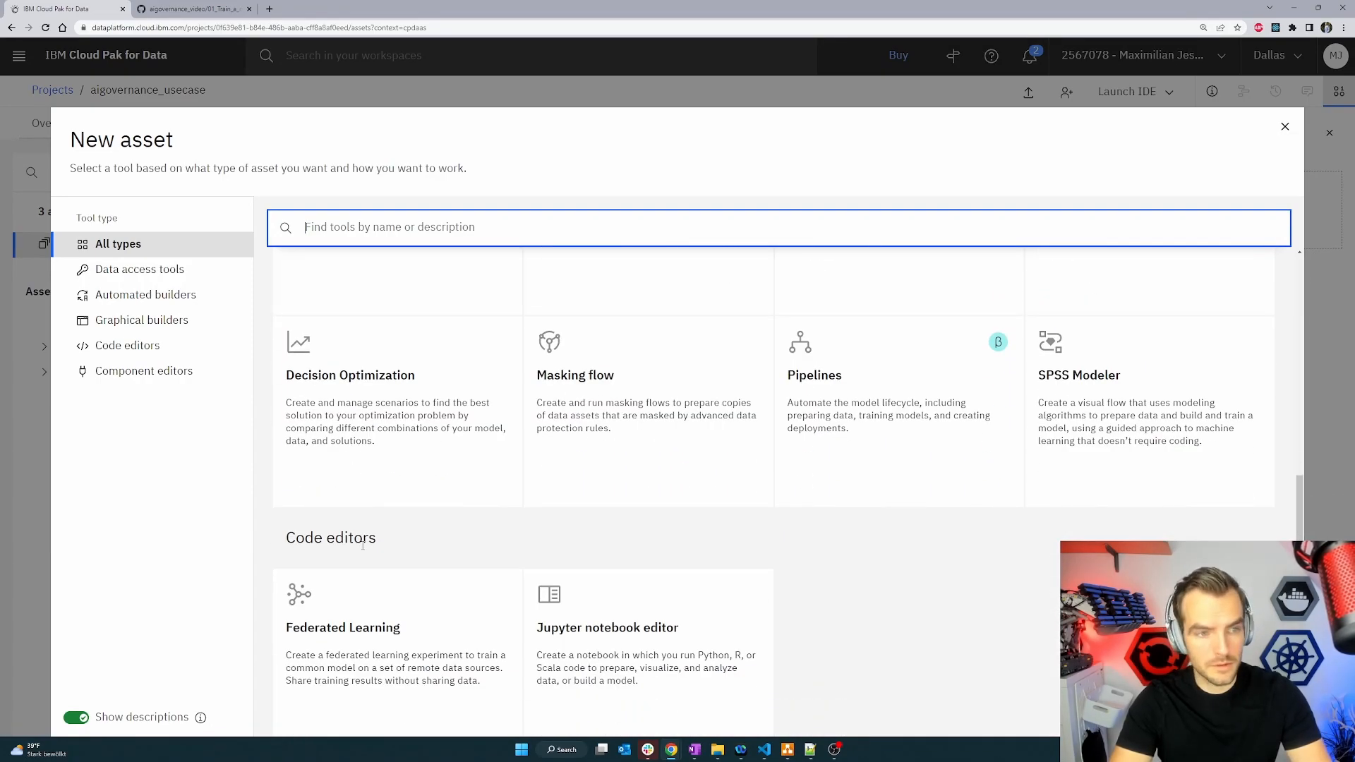
{"action": "scroll", "coordinate": [363, 551], "scroll_direction": "down", "scroll_amount": 4}
{"action": "left_click", "coordinate": [598, 404]}
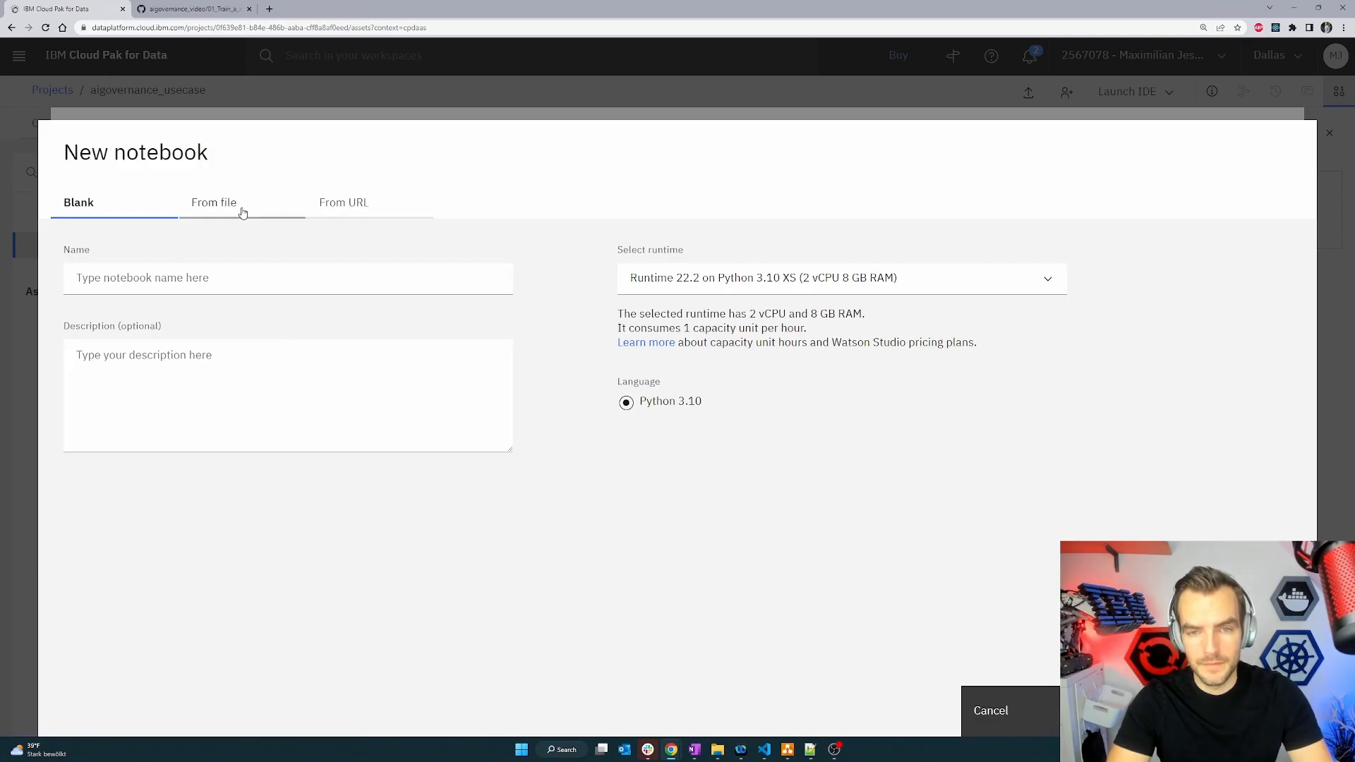
{"action": "left_click", "coordinate": [360, 220]}
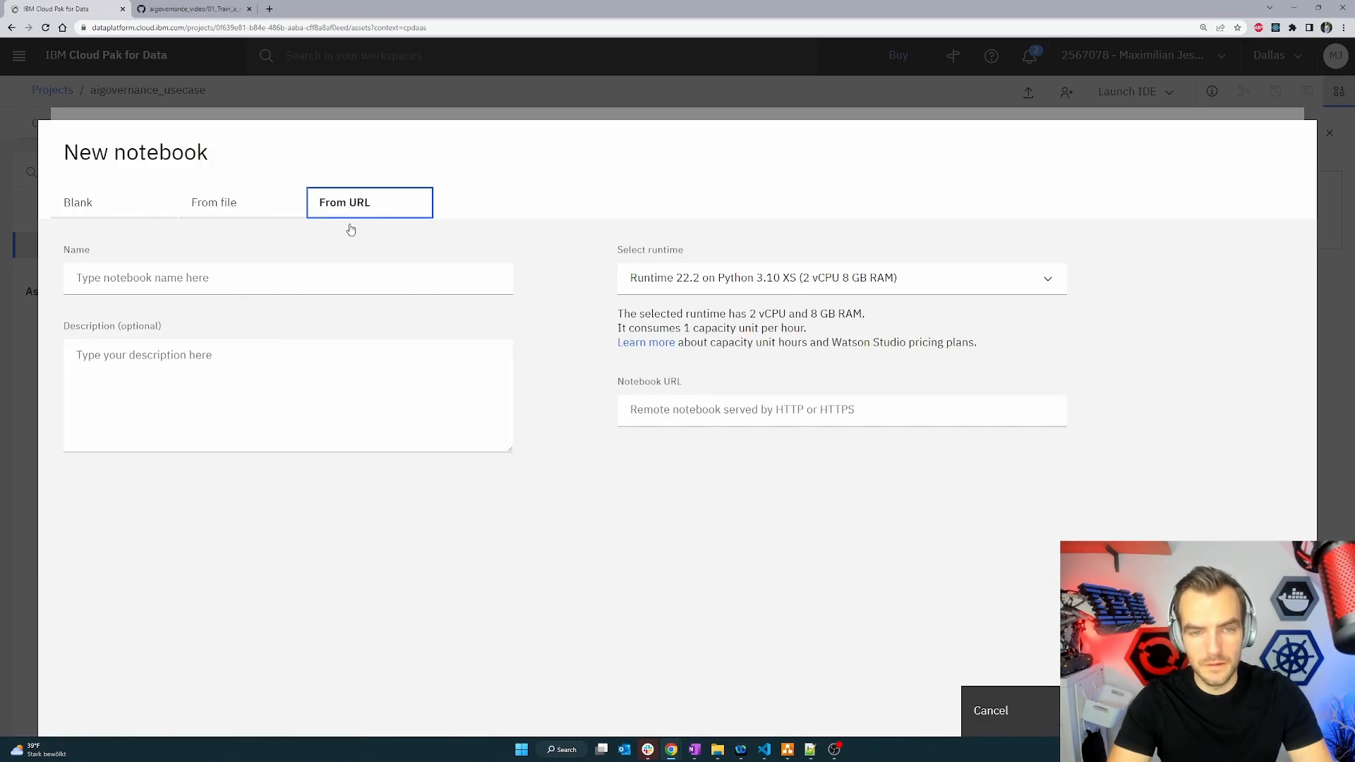
Paste the GitHub notebook URL, name the notebook 01_Train_a_model, and create it.
{"action": "left_click", "coordinate": [245, 276]}
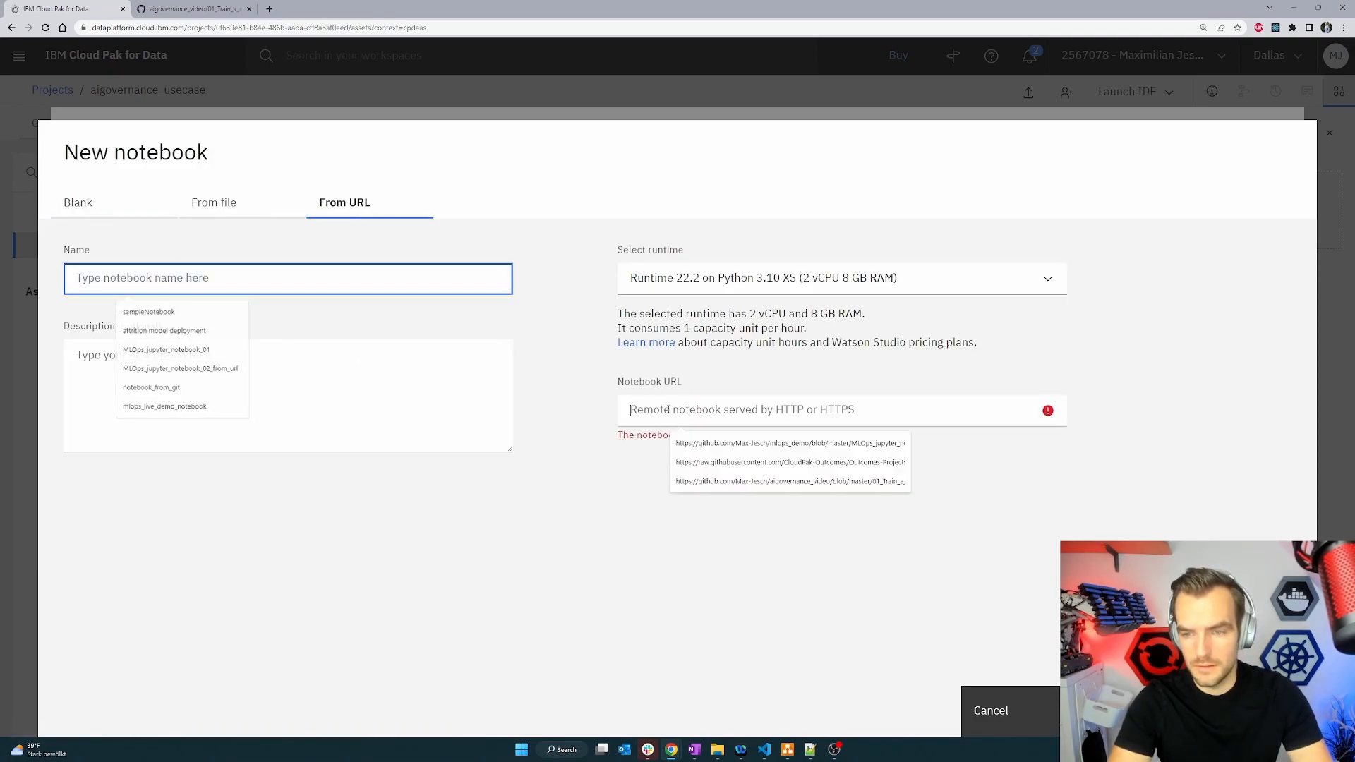
{"action": "left_click", "coordinate": [667, 409]}
{"action": "key", "text": "ctrl+v"}
{"action": "triple_click", "coordinate": [837, 400]}
{"action": "left_click", "coordinate": [984, 409]}
{"action": "left_click_drag", "start_coordinate": [1024, 409], "coordinate": [927, 410]}
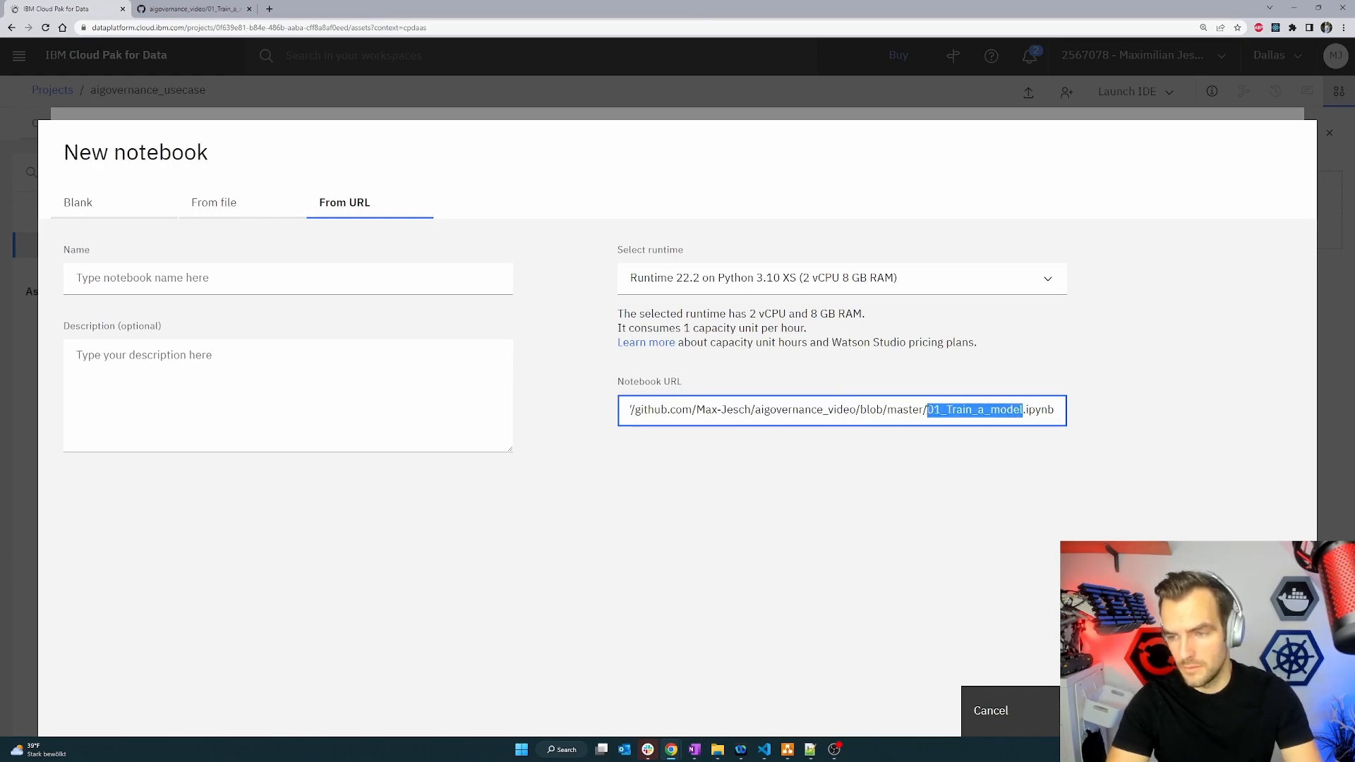
{"action": "key", "text": "ctrl+c"}
{"action": "left_click", "coordinate": [364, 278]}
{"action": "key", "text": "ctrl+v"}
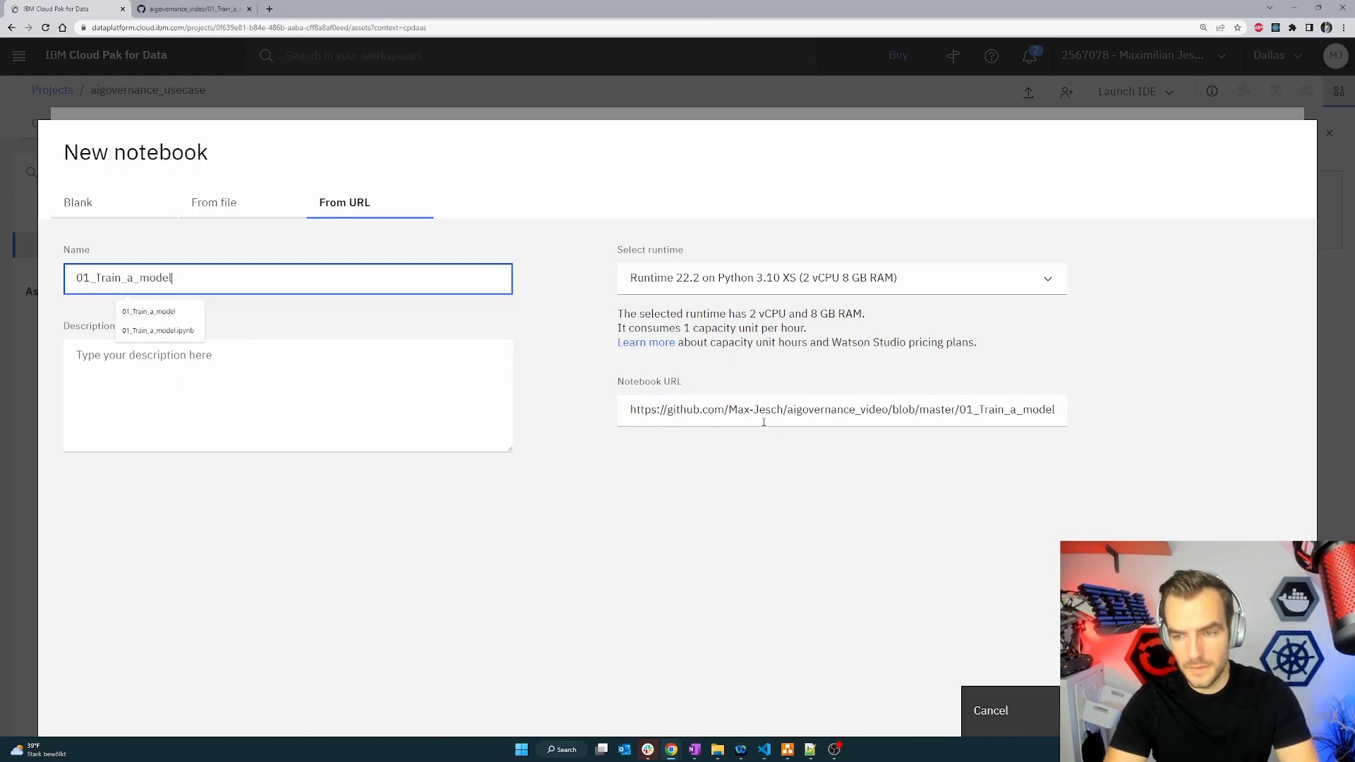
{"action": "left_click", "coordinate": [1037, 633]}
{"action": "left_click", "coordinate": [1226, 711]}
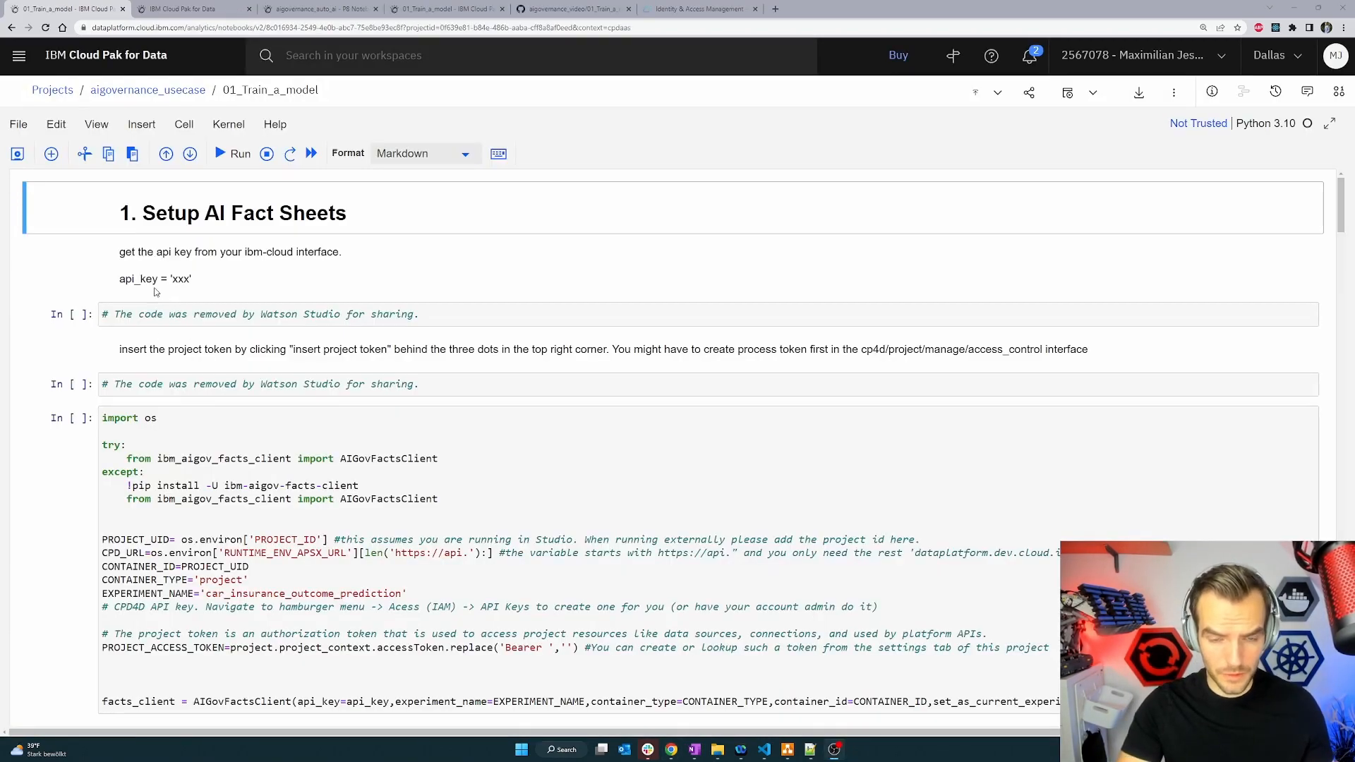
Copy the api_key = text from the instructions into a new line of the first code cell.
{"action": "left_click_drag", "start_coordinate": [170, 280], "coordinate": [125, 280]}
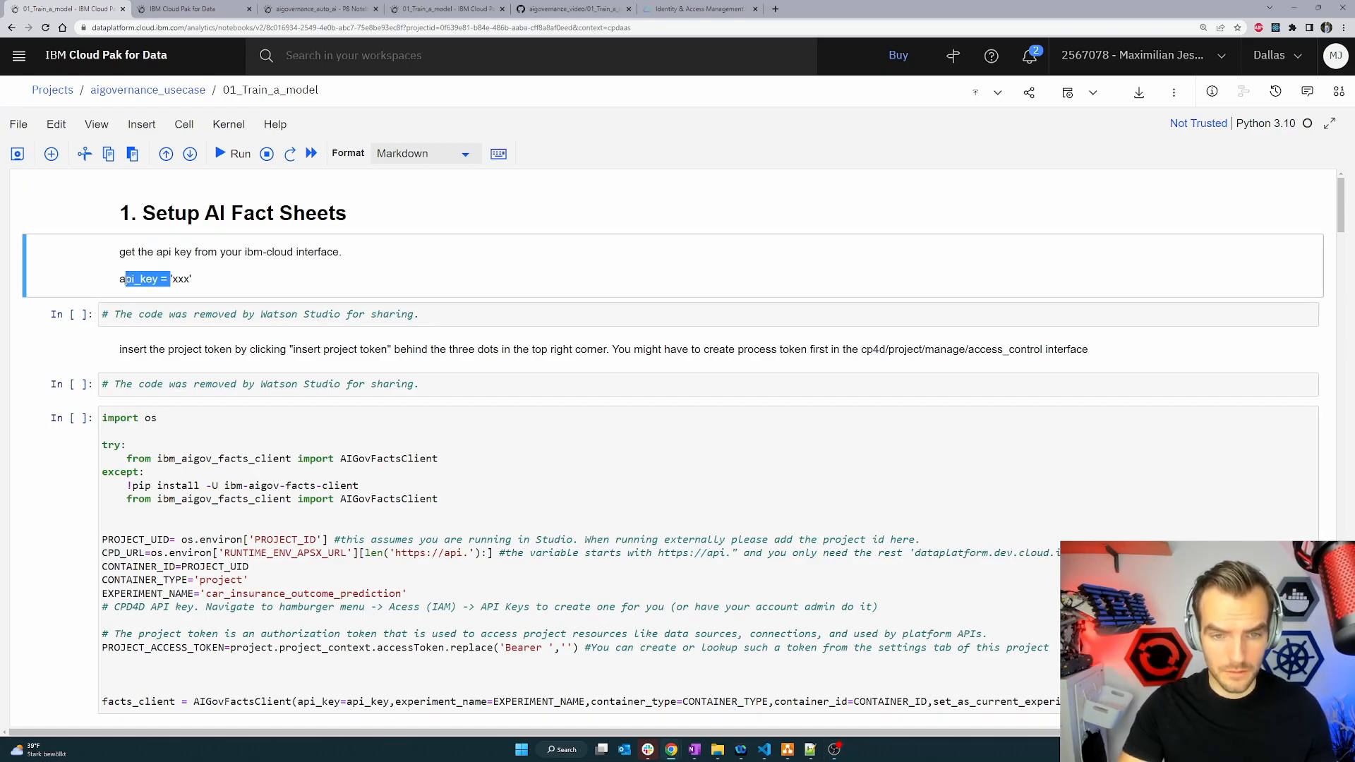
{"action": "left_click", "coordinate": [382, 324]}
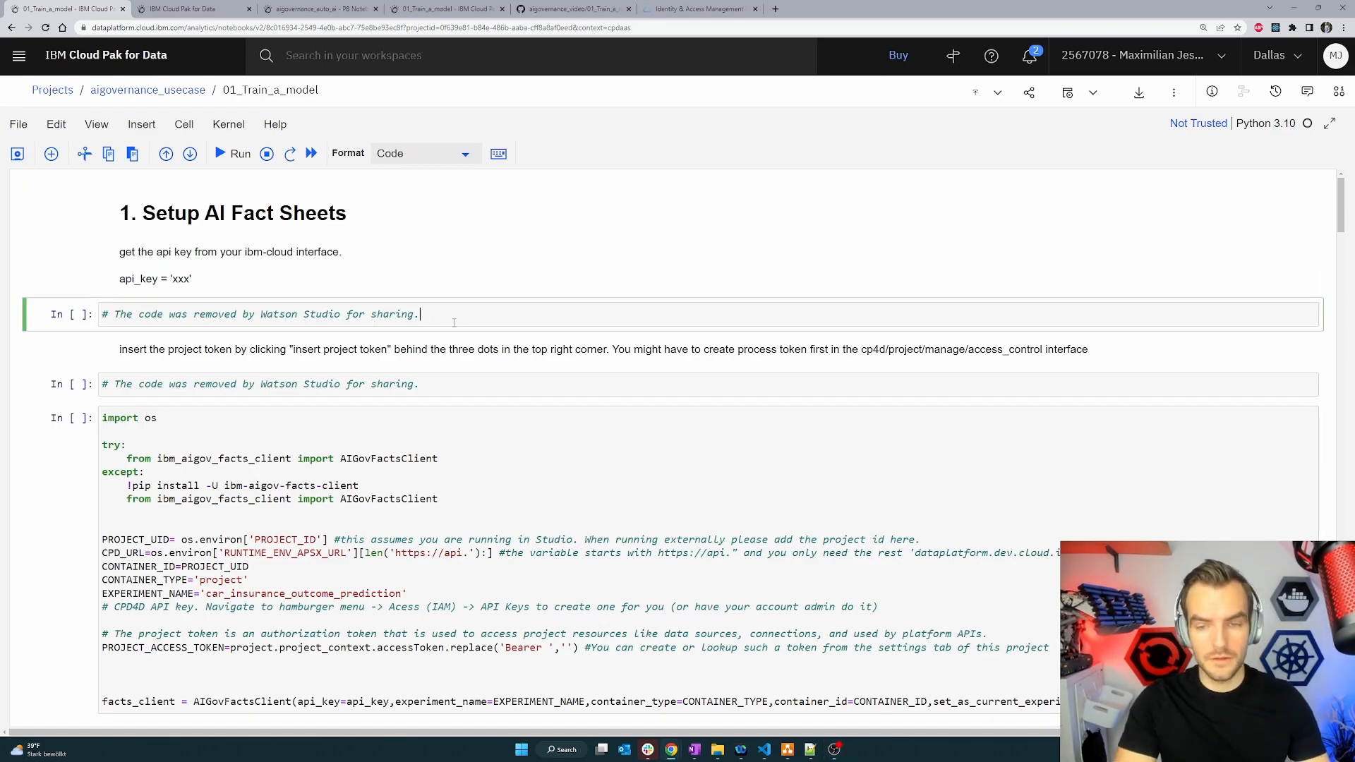
{"action": "key", "text": "Return"}
{"action": "key", "text": "ctrl+v"}
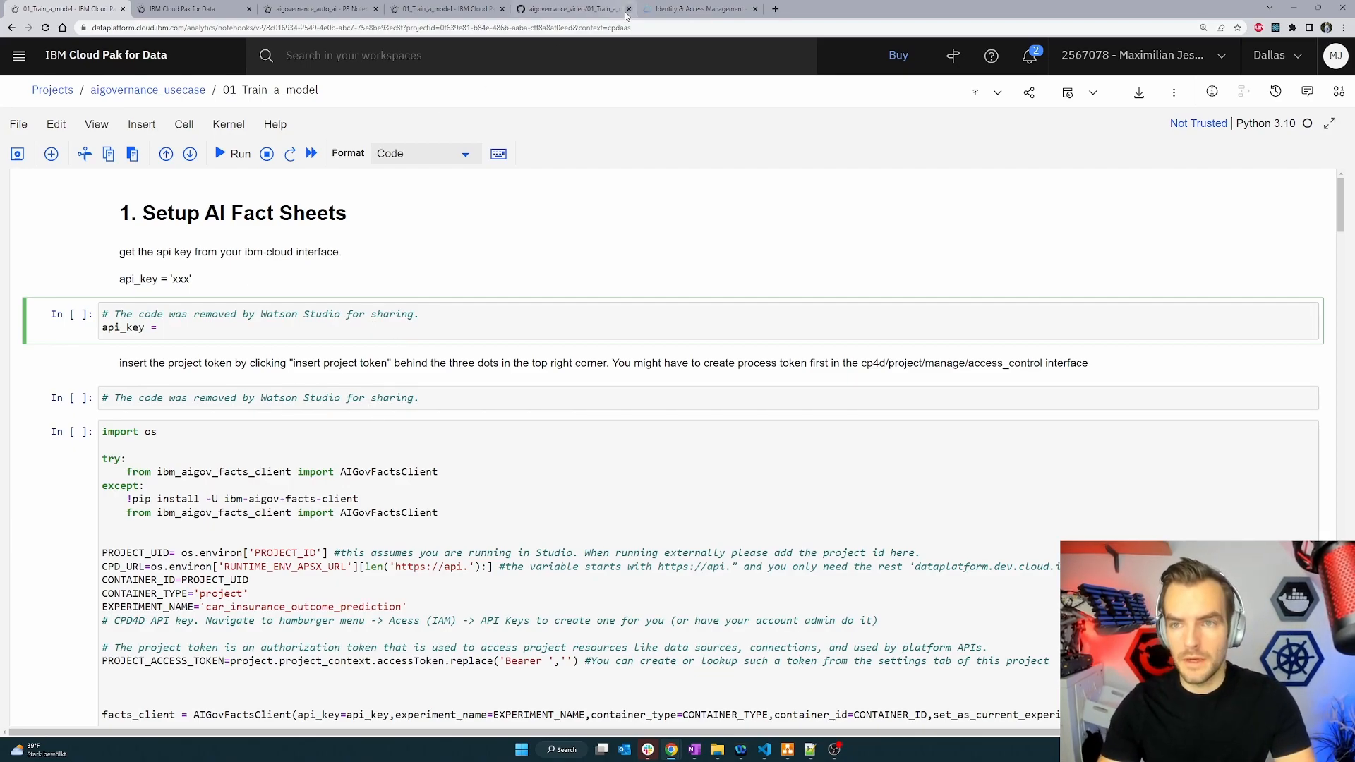
Paste the copied IBM Cloud API key into the api_key line of the first code cell.
{"action": "left_click", "coordinate": [695, 10]}
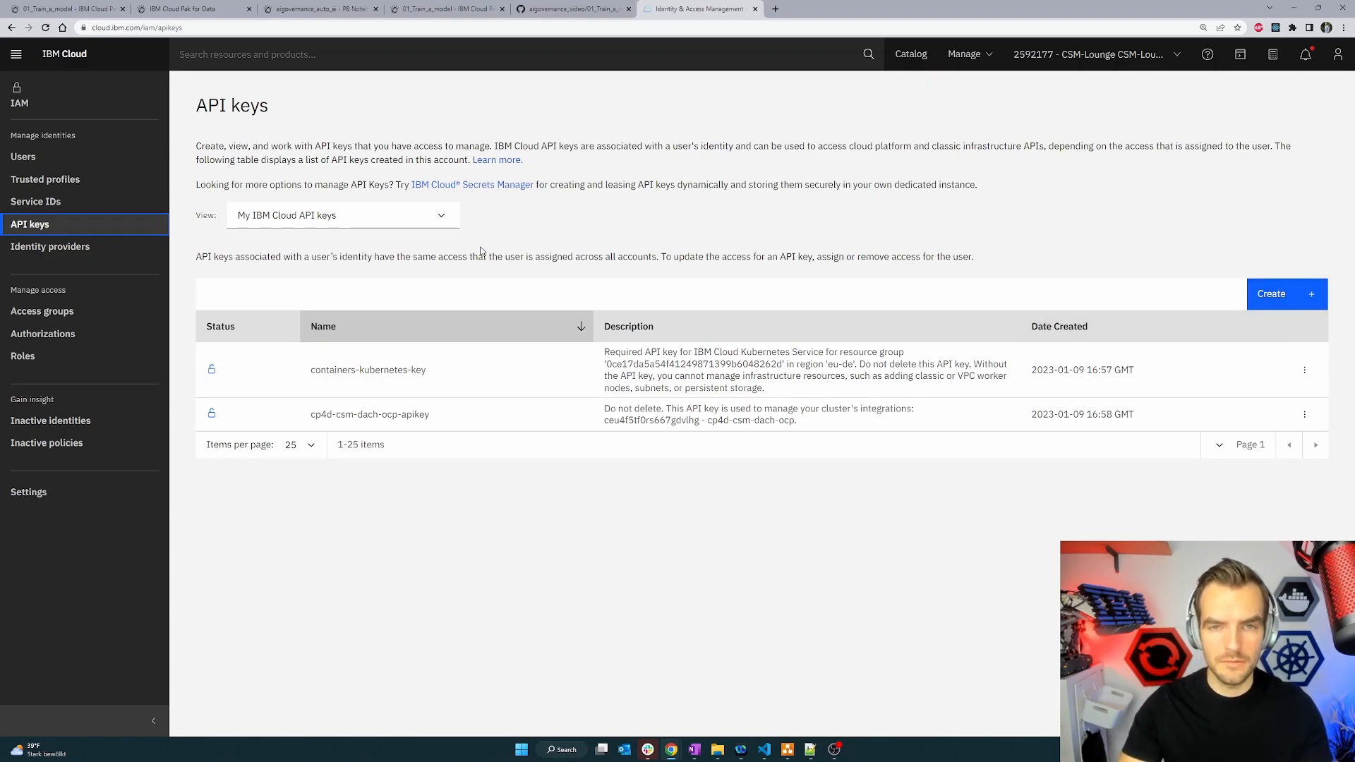
{"action": "left_click", "coordinate": [65, 9]}
{"action": "left_click", "coordinate": [209, 333]}
{"action": "key", "text": "ctrl+v"}
{"action": "left_click", "coordinate": [453, 398]}
{"action": "key", "text": "Return"}
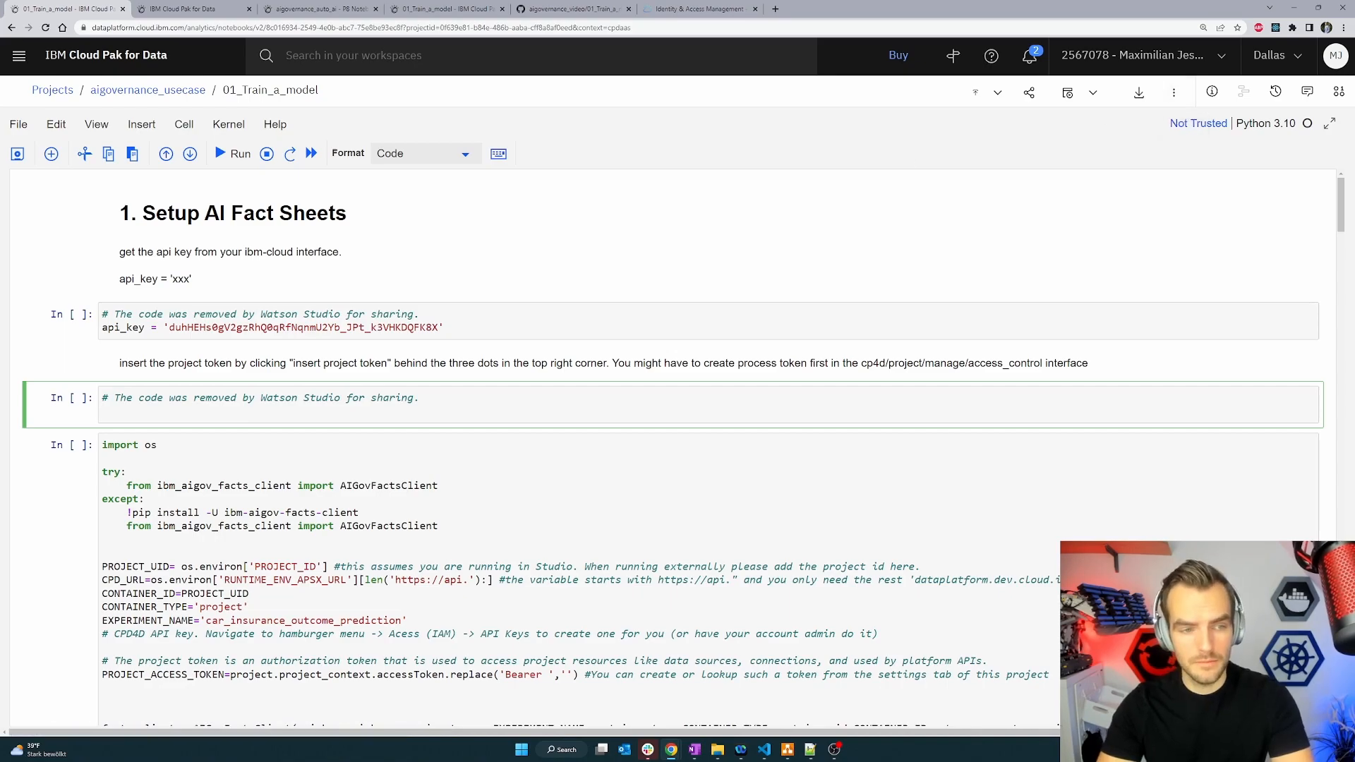
Try to insert the project token into the next empty code cell.
{"action": "left_click", "coordinate": [1174, 94]}
{"action": "left_click", "coordinate": [1129, 116]}
{"action": "left_click", "coordinate": [450, 382]}
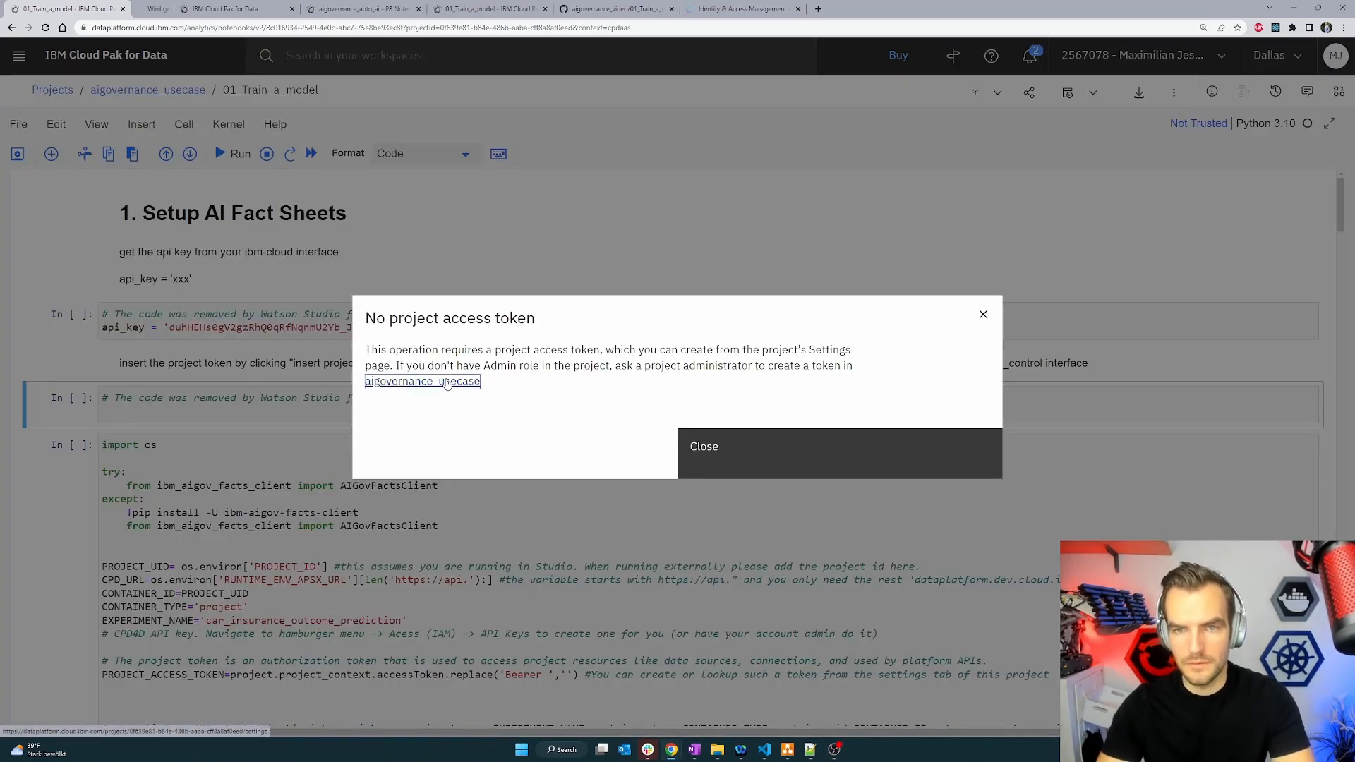
Create a new project access token named token with the Editor access role.
{"action": "left_click", "coordinate": [227, 7]}
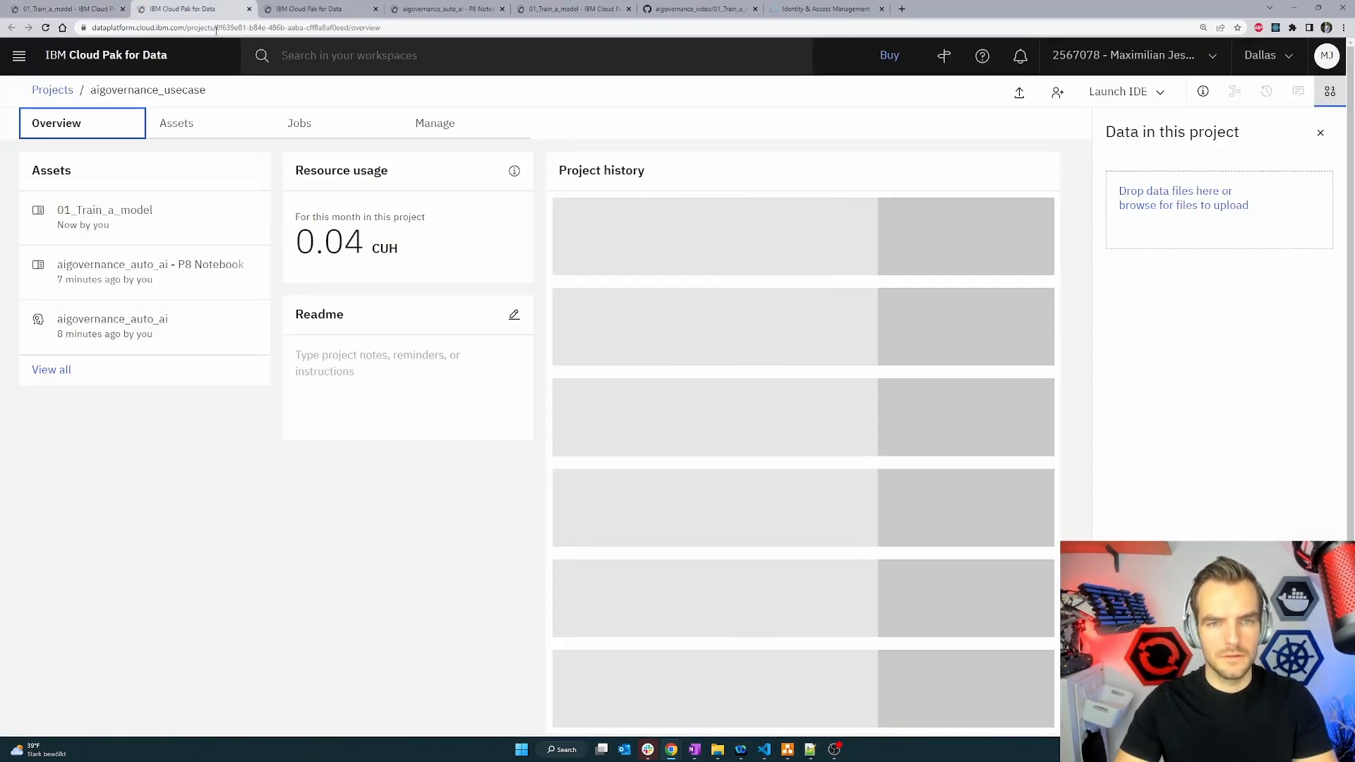
{"action": "left_click", "coordinate": [444, 123]}
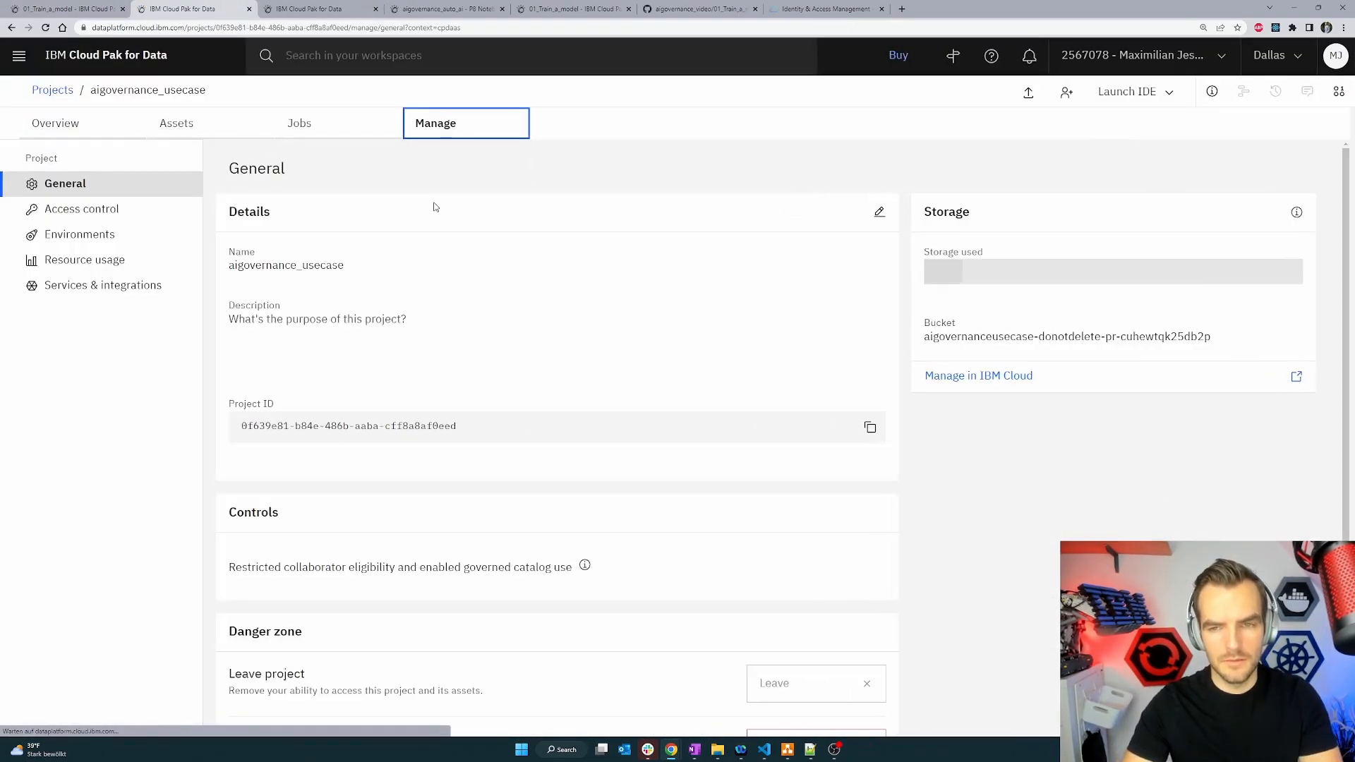
{"action": "left_click", "coordinate": [115, 223]}
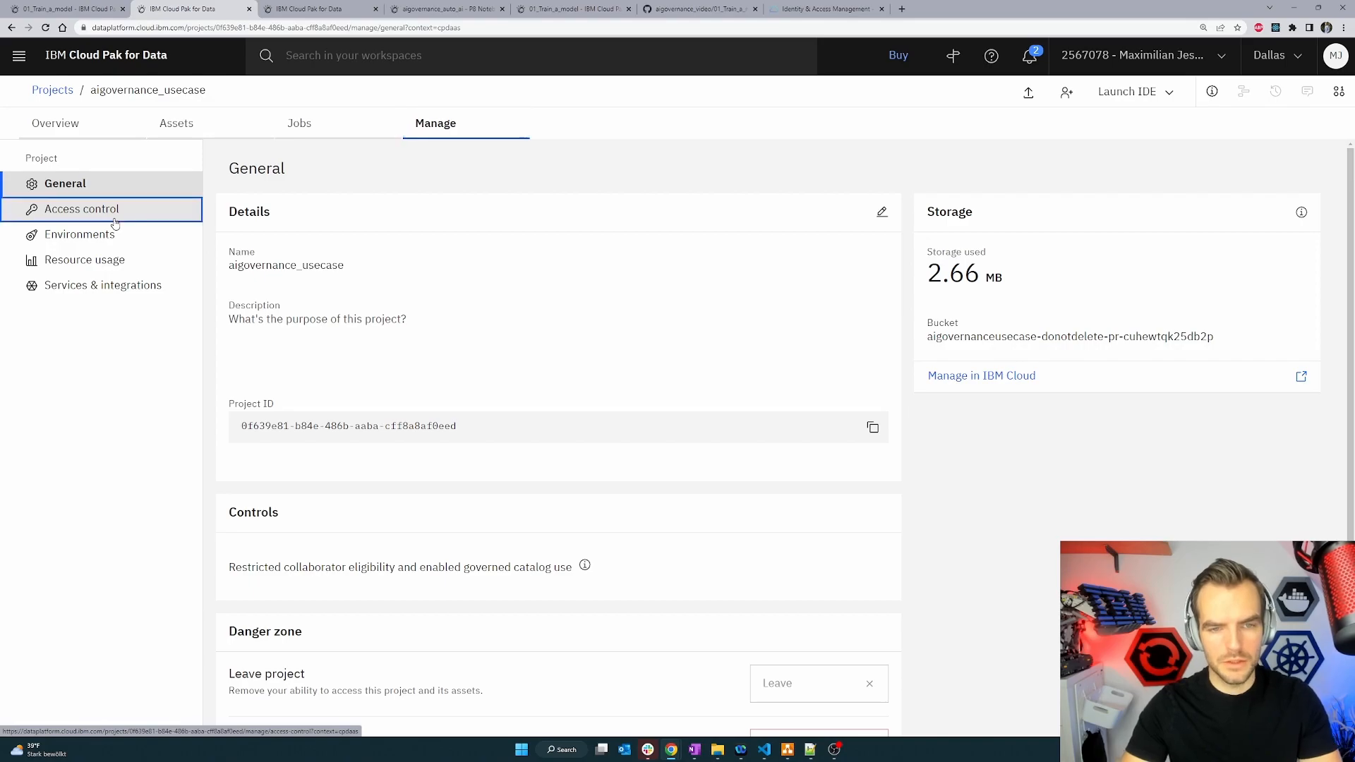
{"action": "left_click", "coordinate": [375, 225]}
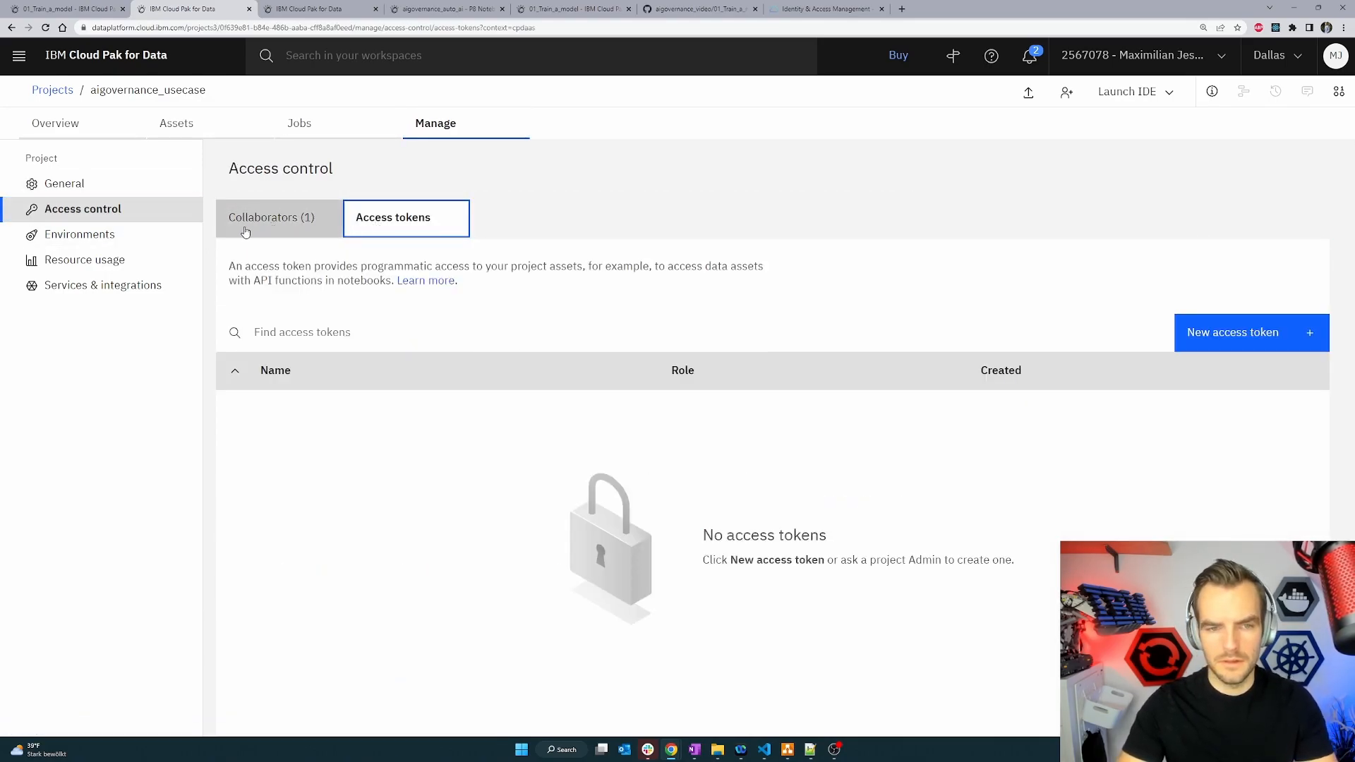
{"action": "left_click", "coordinate": [1282, 343]}
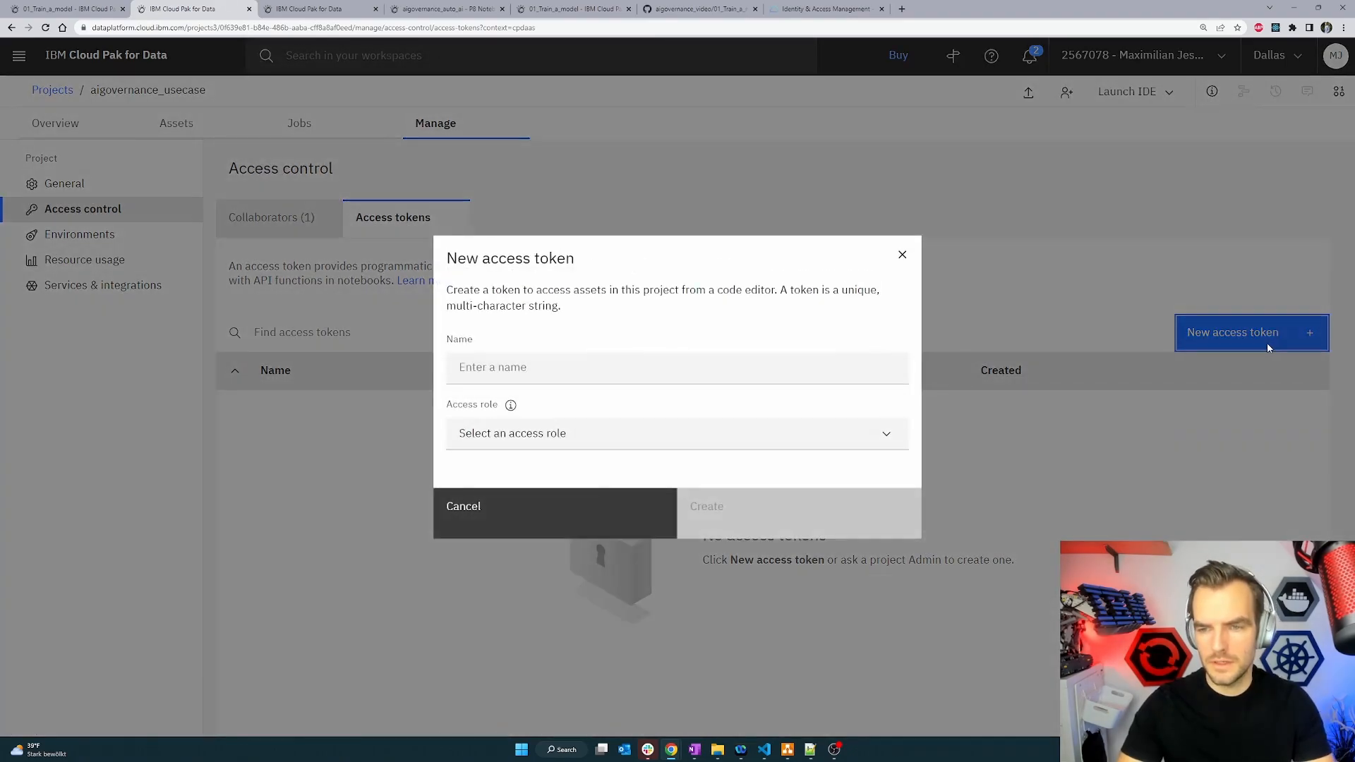
{"action": "left_click", "coordinate": [685, 371]}
{"action": "type", "text": "token"}
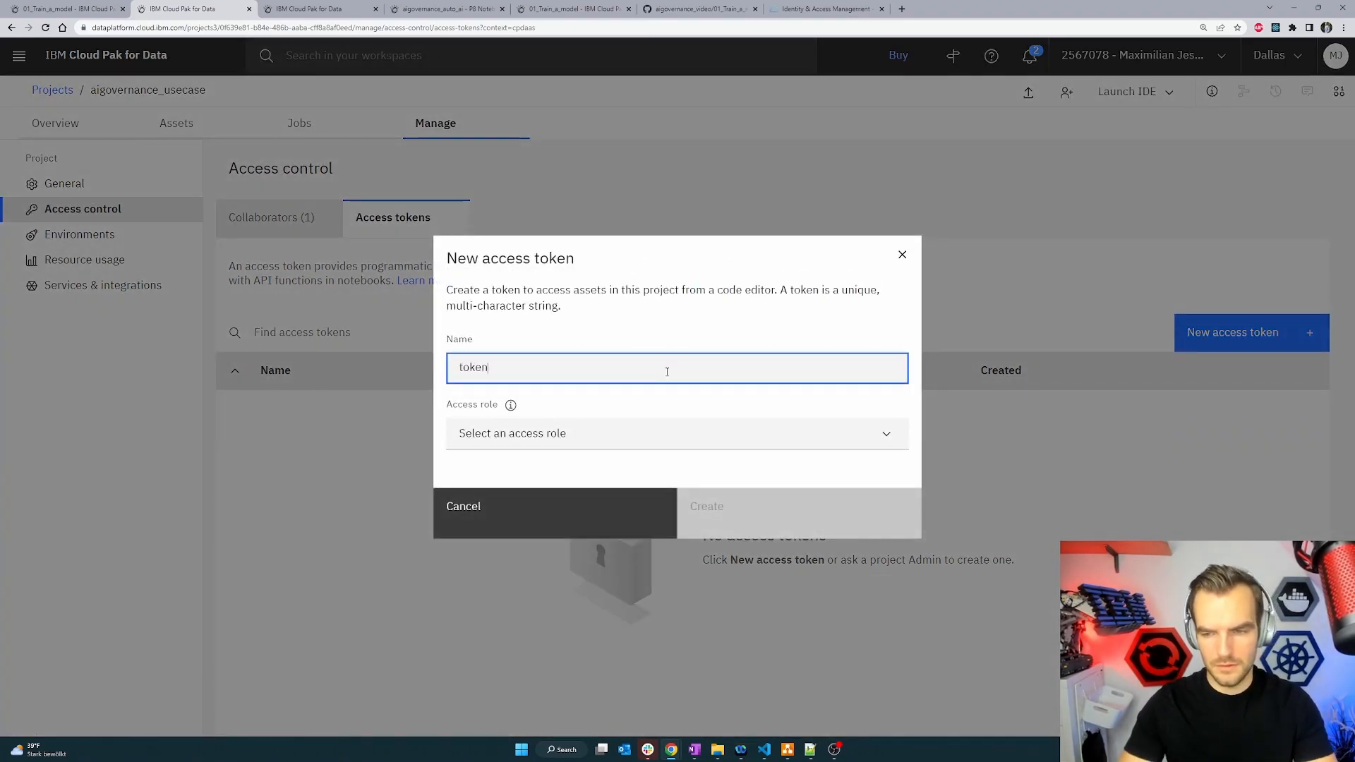
{"action": "left_click", "coordinate": [594, 440]}
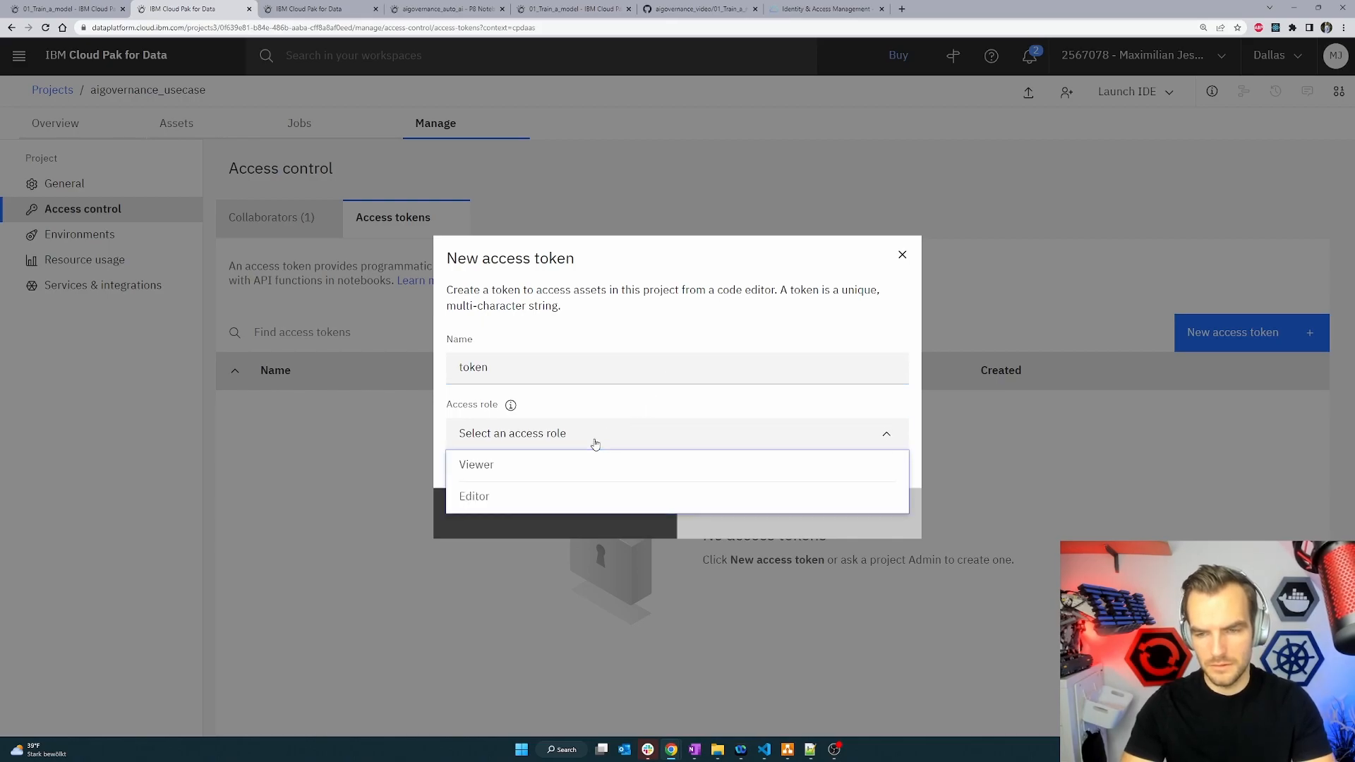
{"action": "left_click", "coordinate": [545, 499]}
{"action": "left_click", "coordinate": [756, 514]}
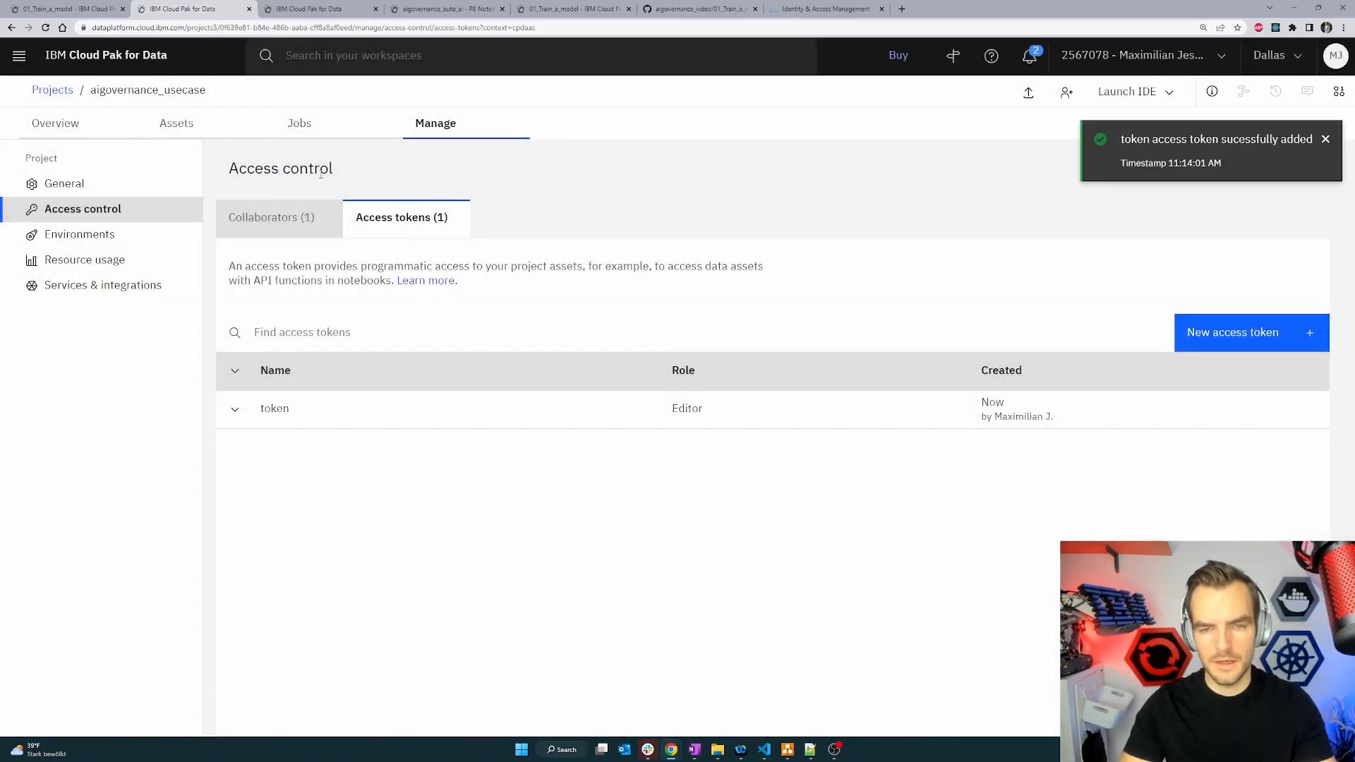
Insert the project token into the notebook.
{"action": "left_click", "coordinate": [75, 9]}
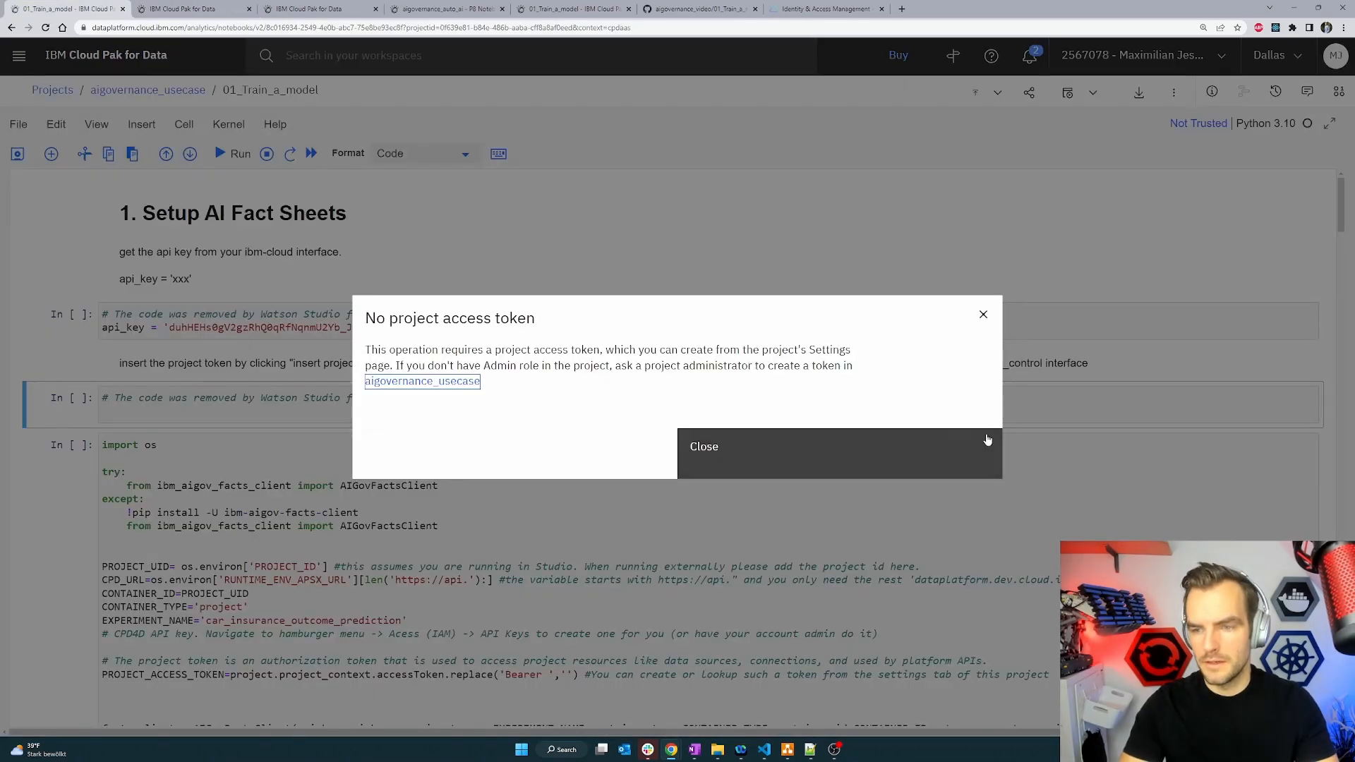
{"action": "left_click", "coordinate": [750, 454]}
{"action": "left_click", "coordinate": [1174, 92]}
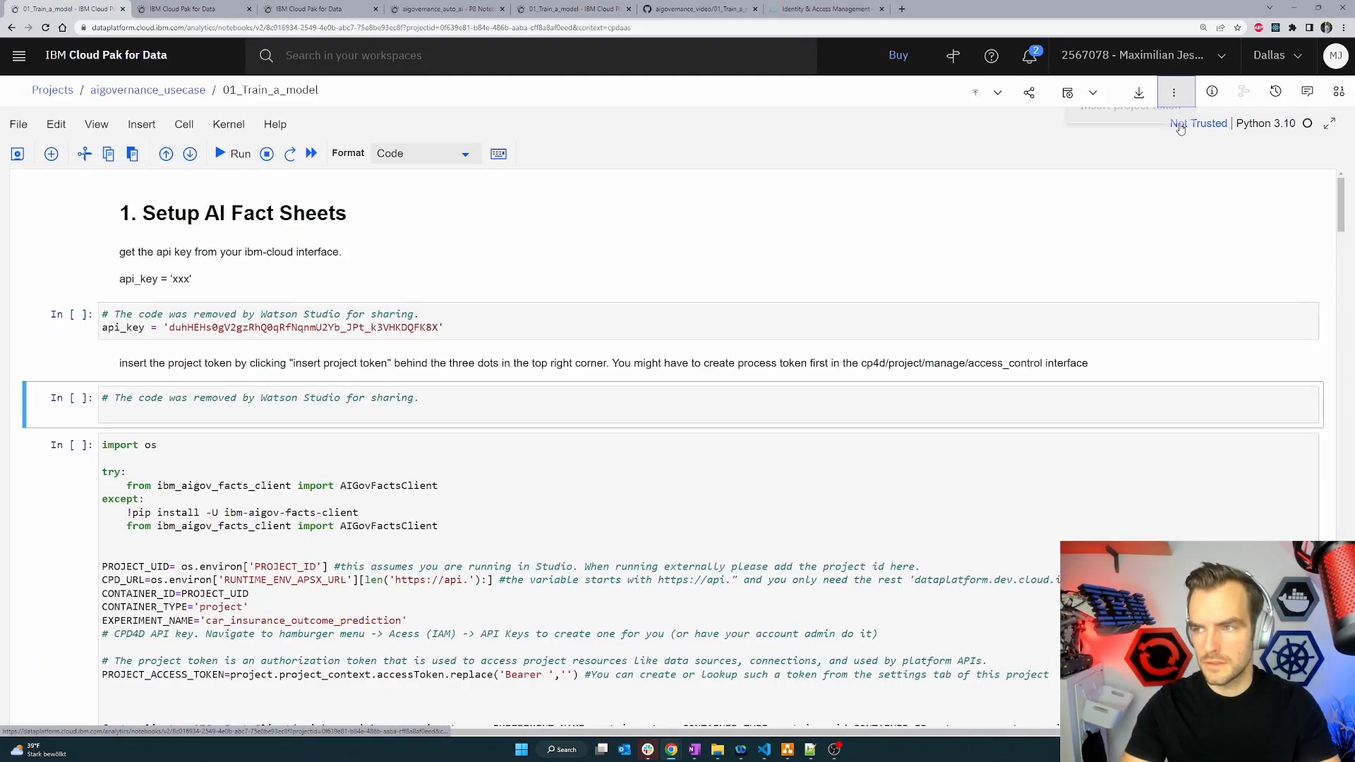
{"action": "left_click", "coordinate": [1175, 124]}
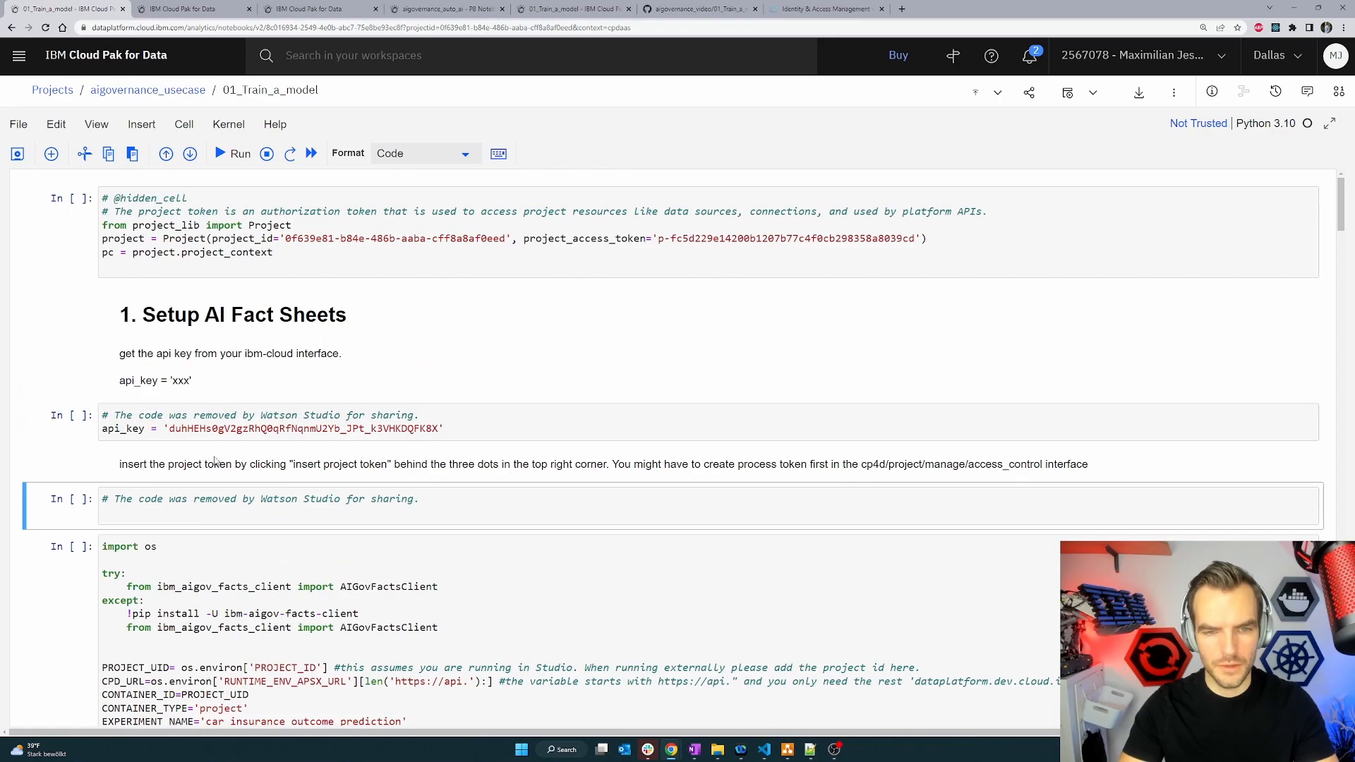
Copy the training data connection code from the AutoAI pipeline notebook into the experiment metadata cell of 01_Train_a_model.
{"action": "scroll", "coordinate": [143, 523], "scroll_direction": "down", "scroll_amount": 1}
{"action": "scroll", "coordinate": [142, 523], "scroll_direction": "down", "scroll_amount": 15}
{"action": "scroll", "coordinate": [182, 512], "scroll_direction": "down", "scroll_amount": 9}
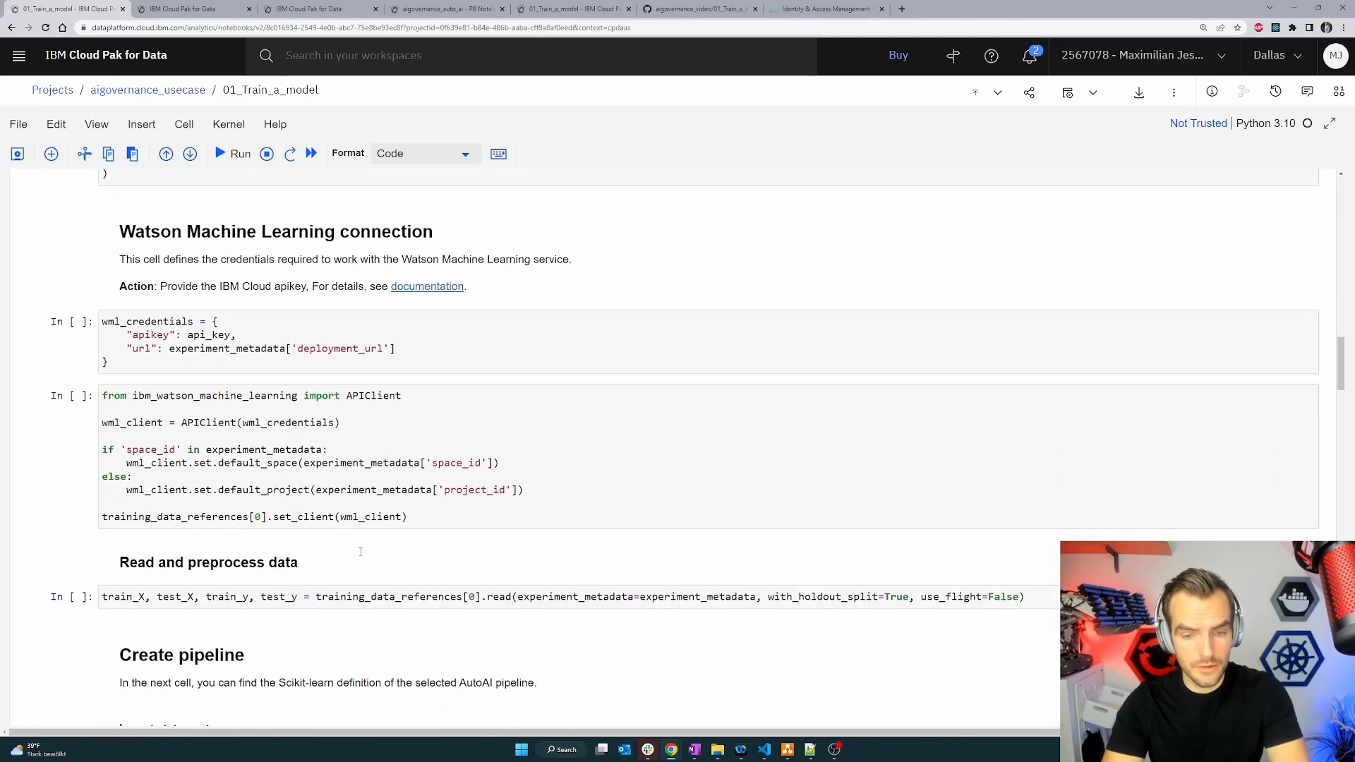
{"action": "scroll", "coordinate": [360, 552], "scroll_direction": "down", "scroll_amount": 6}
{"action": "scroll", "coordinate": [332, 536], "scroll_direction": "up", "scroll_amount": 8}
{"action": "scroll", "coordinate": [315, 519], "scroll_direction": "up", "scroll_amount": 6}
{"action": "left_click", "coordinate": [212, 531]}
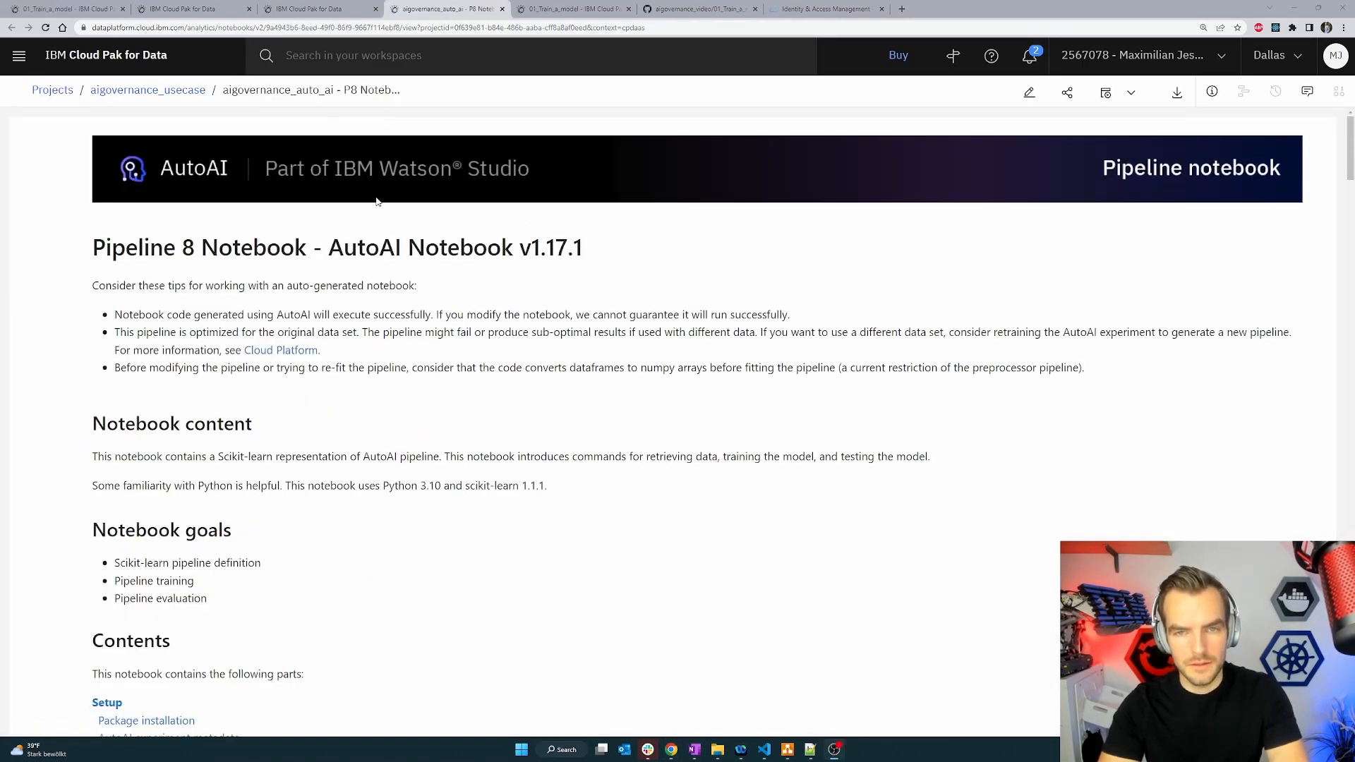
{"action": "scroll", "coordinate": [348, 297], "scroll_direction": "down", "scroll_amount": 20}
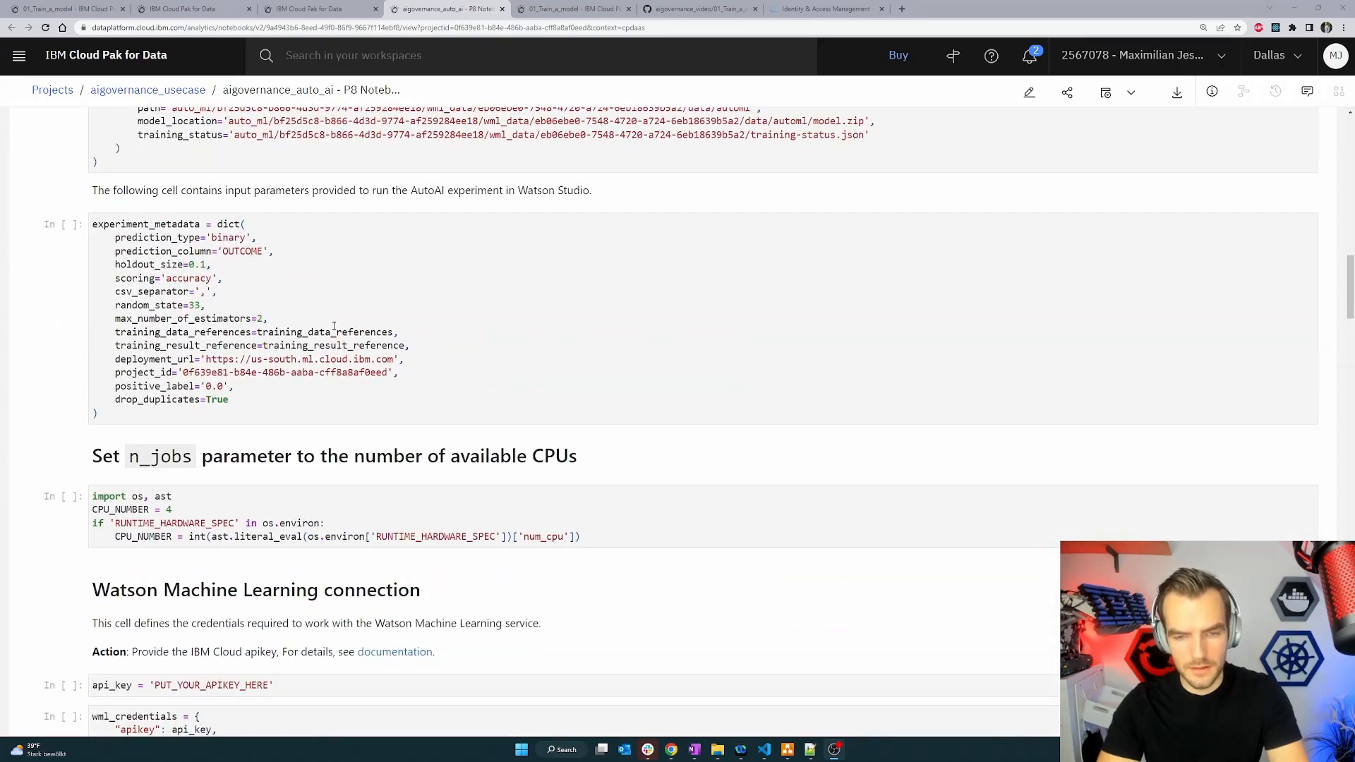
{"action": "scroll", "coordinate": [132, 294], "scroll_direction": "up", "scroll_amount": 2}
{"action": "scroll", "coordinate": [103, 272], "scroll_direction": "up", "scroll_amount": 3}
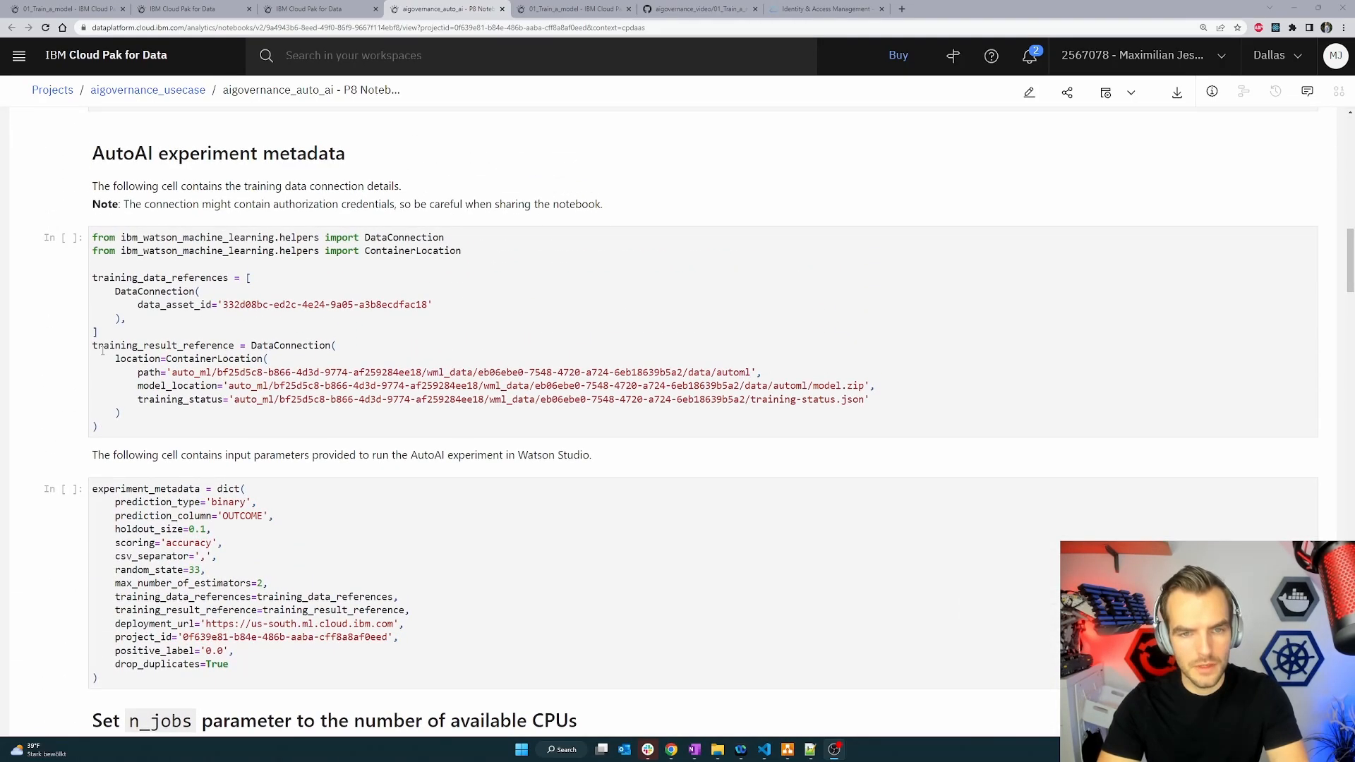
{"action": "left_click_drag", "start_coordinate": [102, 430], "coordinate": [90, 238]}
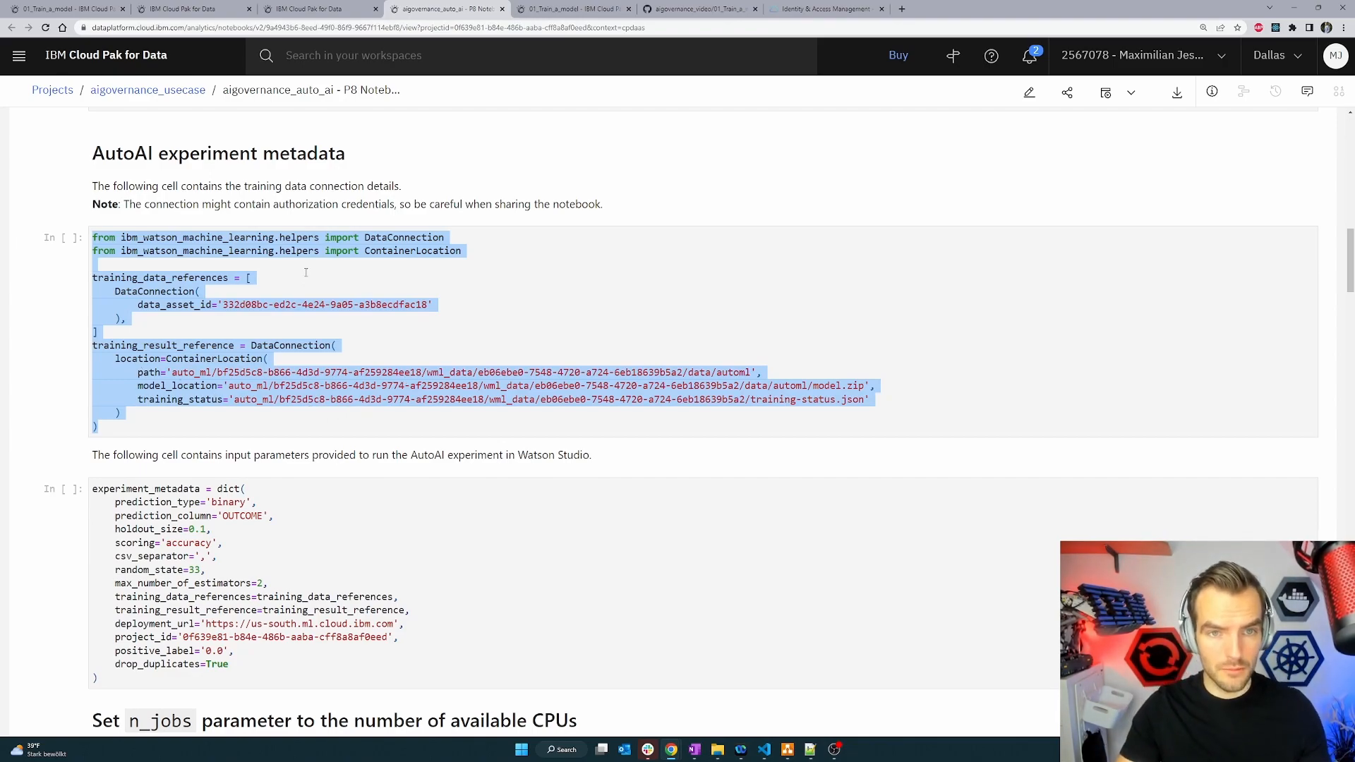
{"action": "key", "text": "ctrl+1"}
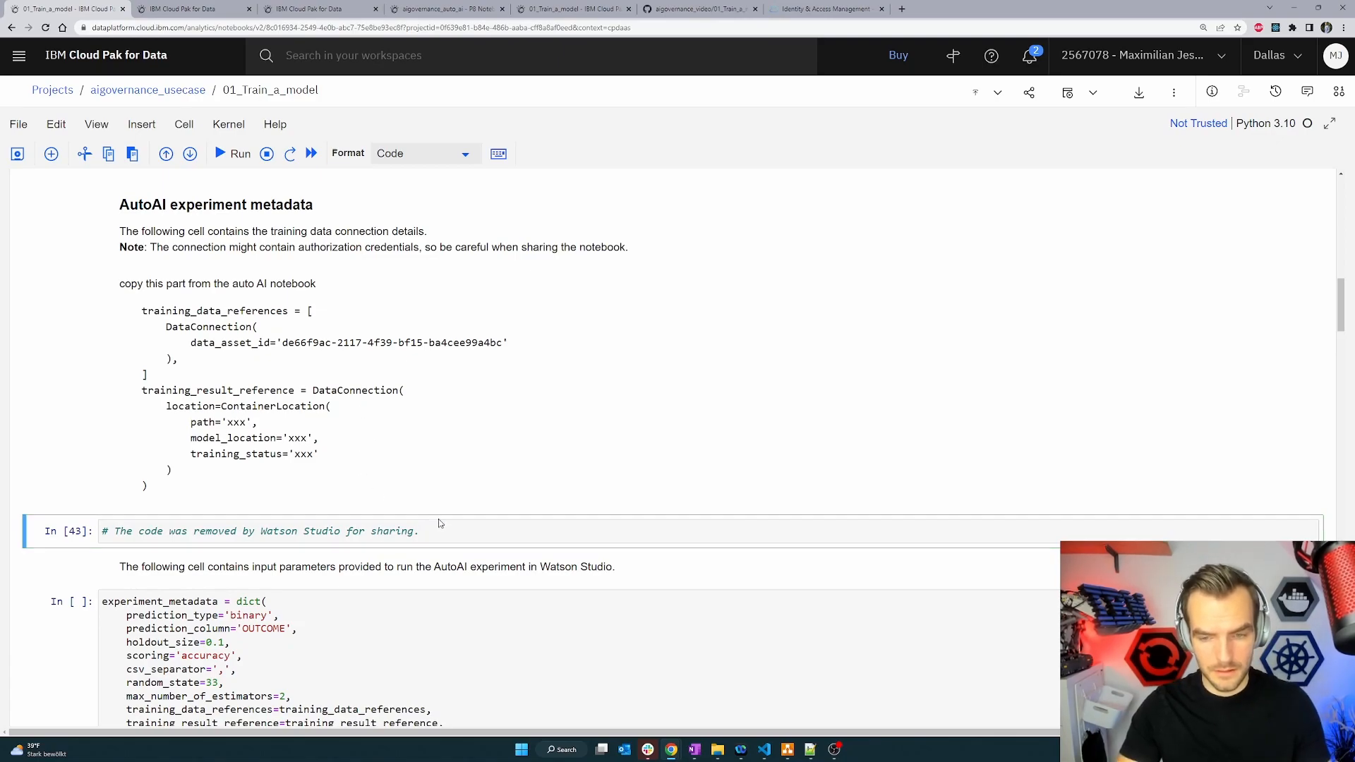
{"action": "key", "text": "ctrl+v"}
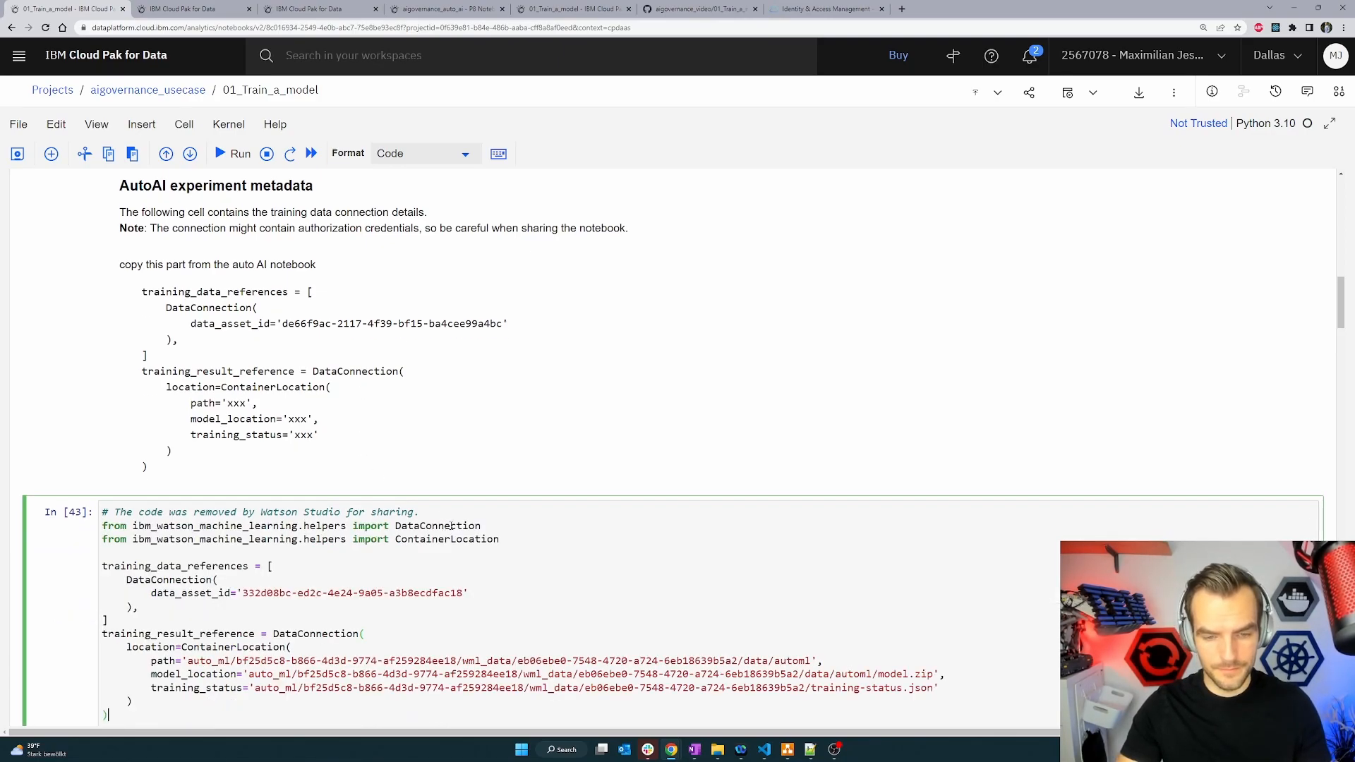
Run the project token, API key and AI Factsheets client setup cells.
{"action": "scroll", "coordinate": [480, 530], "scroll_direction": "down", "scroll_amount": 3}
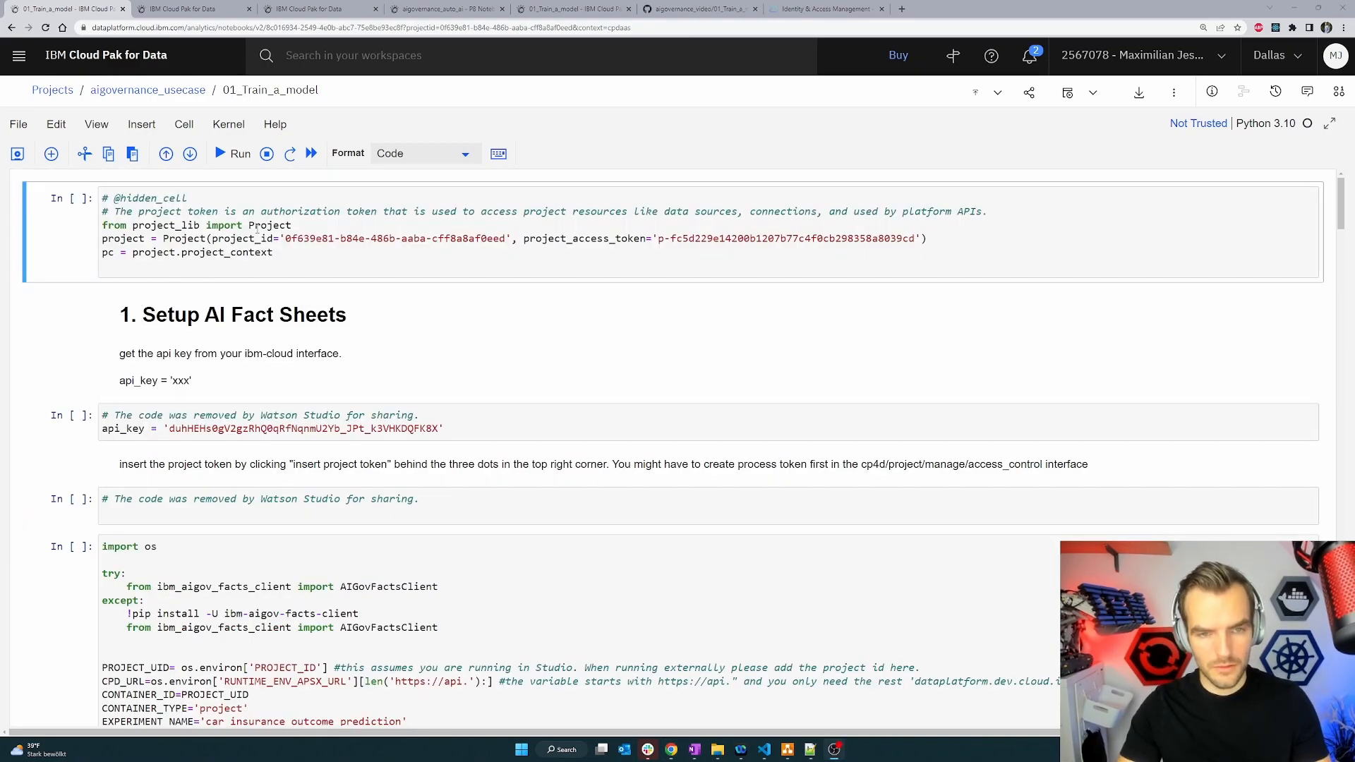
{"action": "key", "text": "shift+Return"}
{"action": "key", "text": "shift+Return"}
{"action": "key", "text": "shift+Return"}
{"action": "key", "text": "shift+Return"}
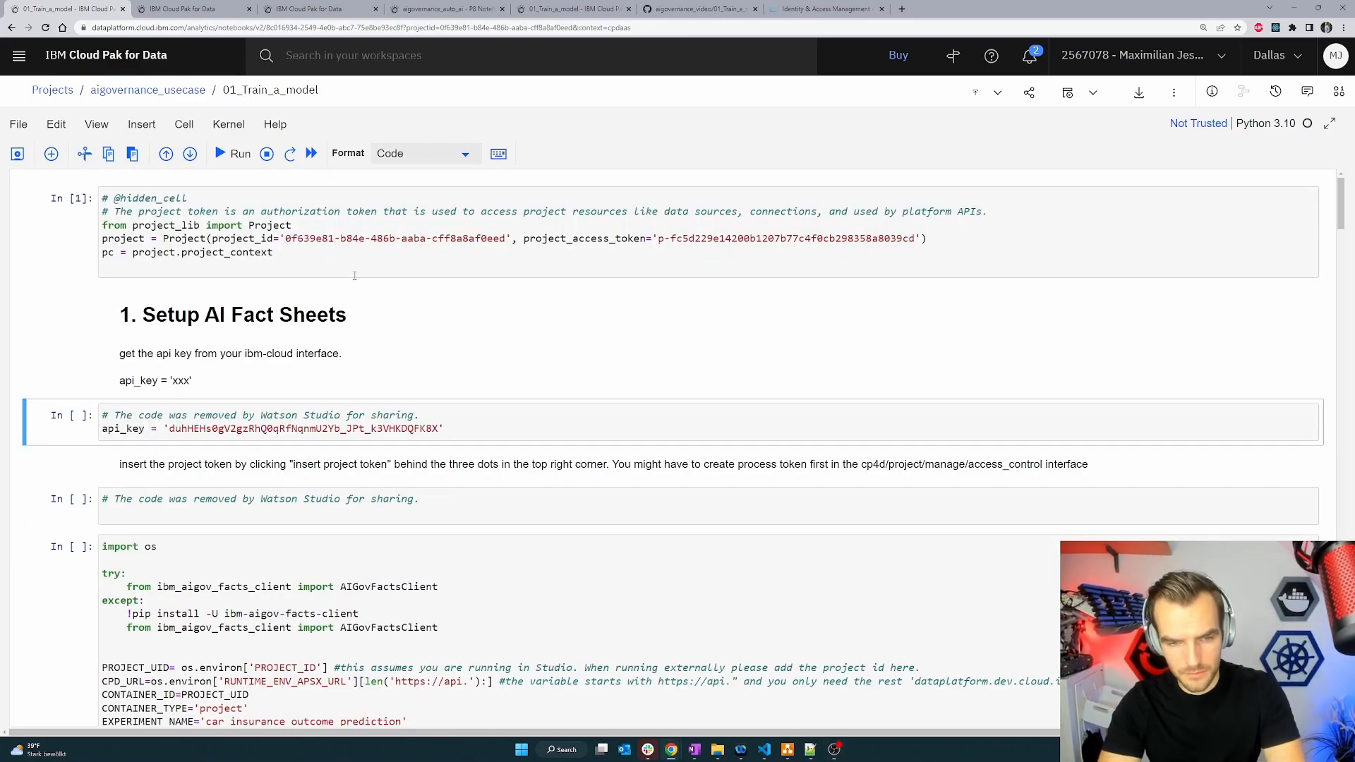
{"action": "key", "text": "shift+Return"}
{"action": "key", "text": "shift+Return"}
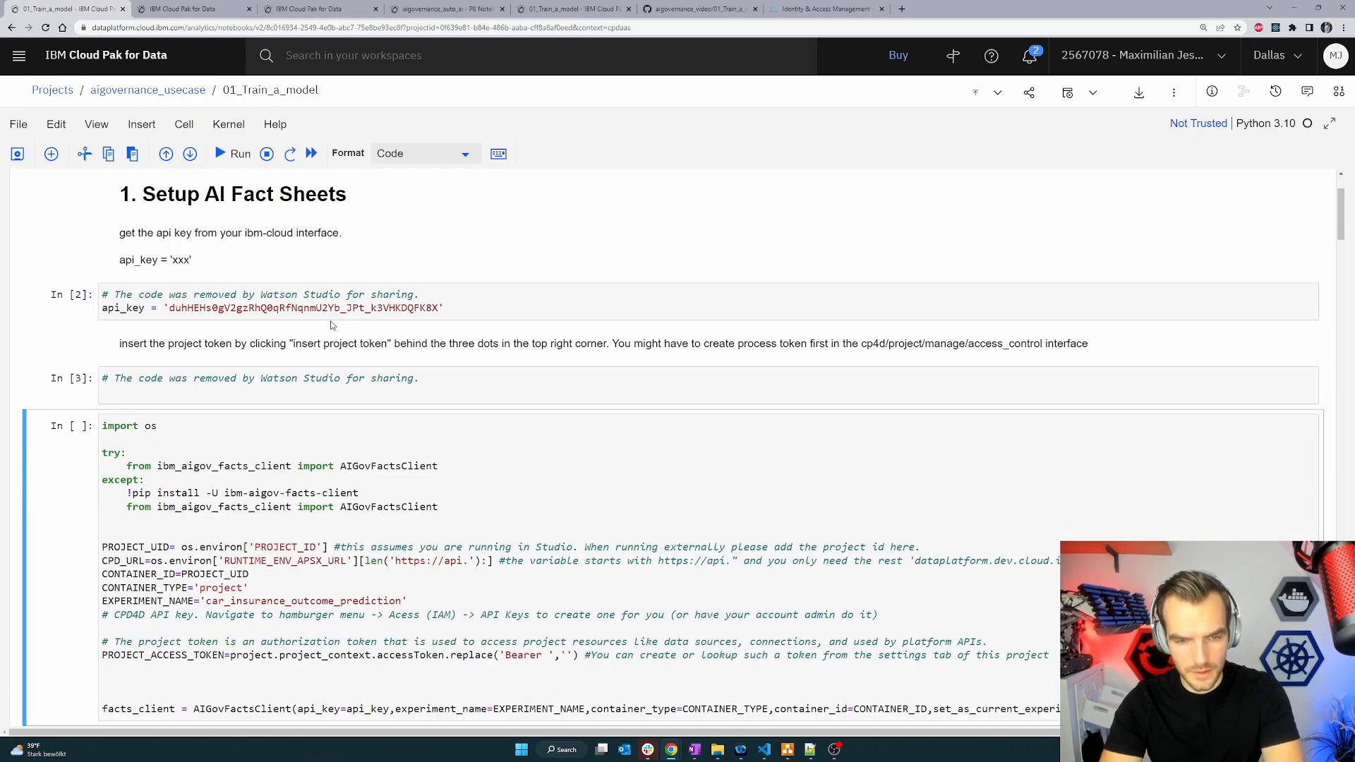
Run the cells through reading and preprocessing the training data.
{"action": "scroll", "coordinate": [356, 292], "scroll_direction": "down", "scroll_amount": 10}
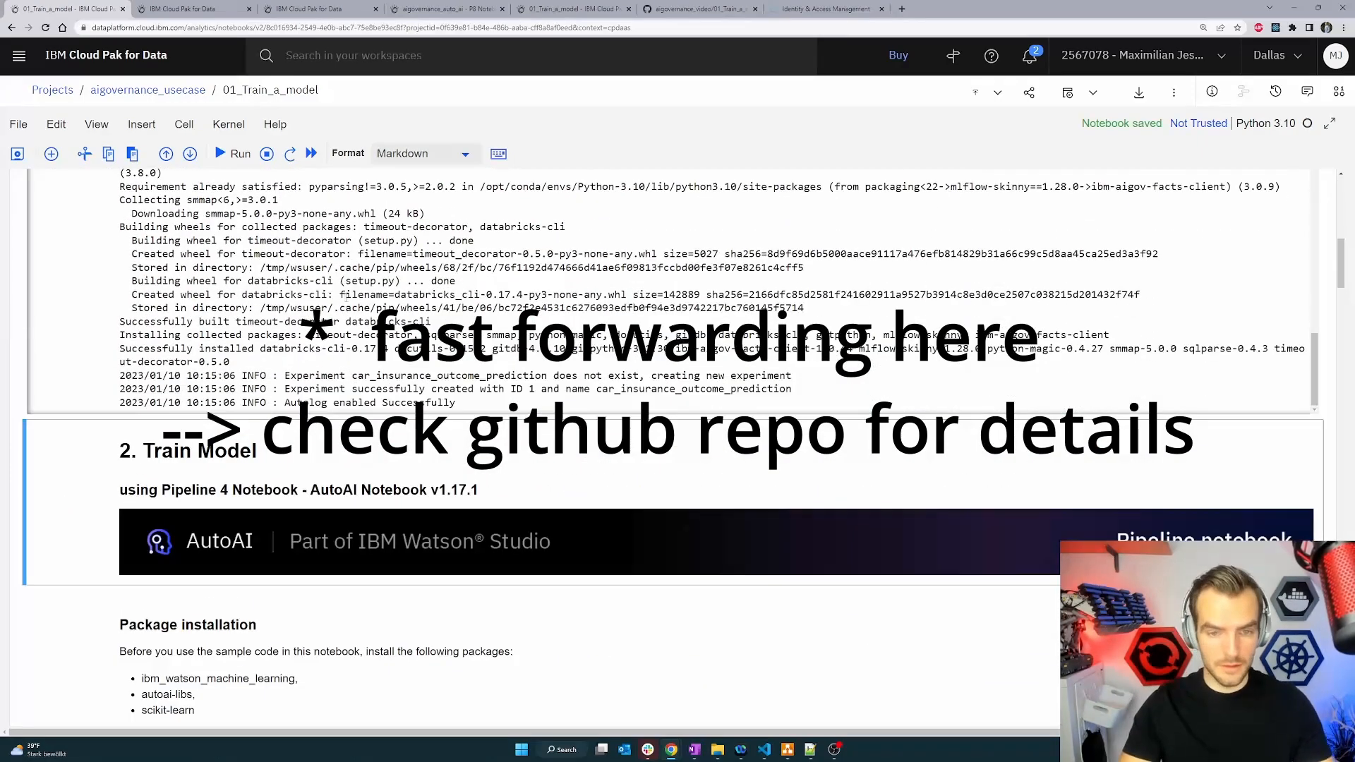
{"action": "key", "text": "shift+Return"}
{"action": "key", "text": "shift+Return"}
{"action": "key", "text": "shift+Return"}
{"action": "key", "text": "shift+Return"}
{"action": "key", "text": "shift+Return"}
{"action": "key", "text": "shift+Return"}
{"action": "key", "text": "shift+Return"}
{"action": "key", "text": "shift+Return"}
{"action": "key", "text": "shift+Return"}
{"action": "key", "text": "shift+Return"}
{"action": "key", "text": "shift+Return"}
{"action": "key", "text": "shift+Return"}
{"action": "key", "text": "shift+Return"}
{"action": "key", "text": "shift+Return"}
{"action": "key", "text": "shift+Return"}
{"action": "key", "text": "shift+Return"}
{"action": "key", "text": "shift+Return"}
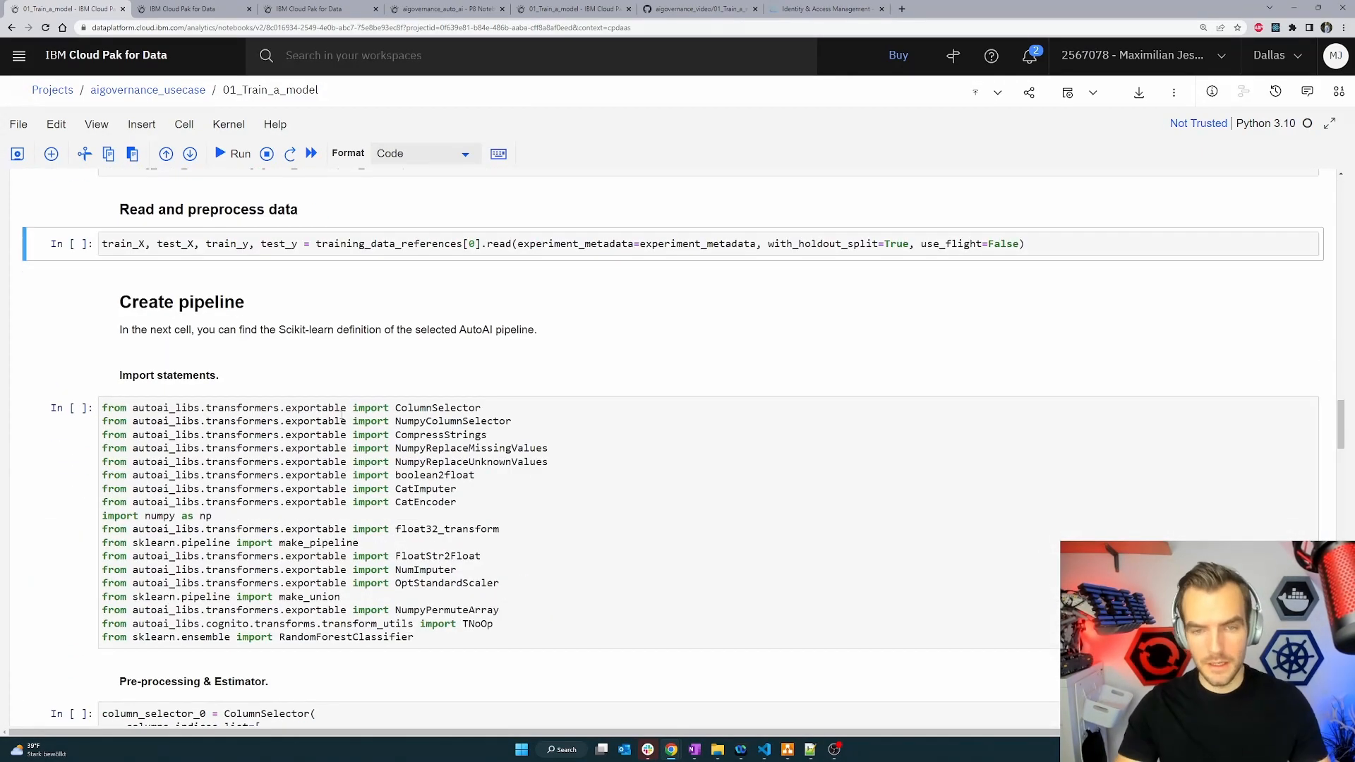
Run the pipeline import, pre-processing and pipeline definition cells.
{"action": "key", "text": "shift+Return"}
{"action": "scroll", "coordinate": [691, 344], "scroll_direction": "down", "scroll_amount": 10}
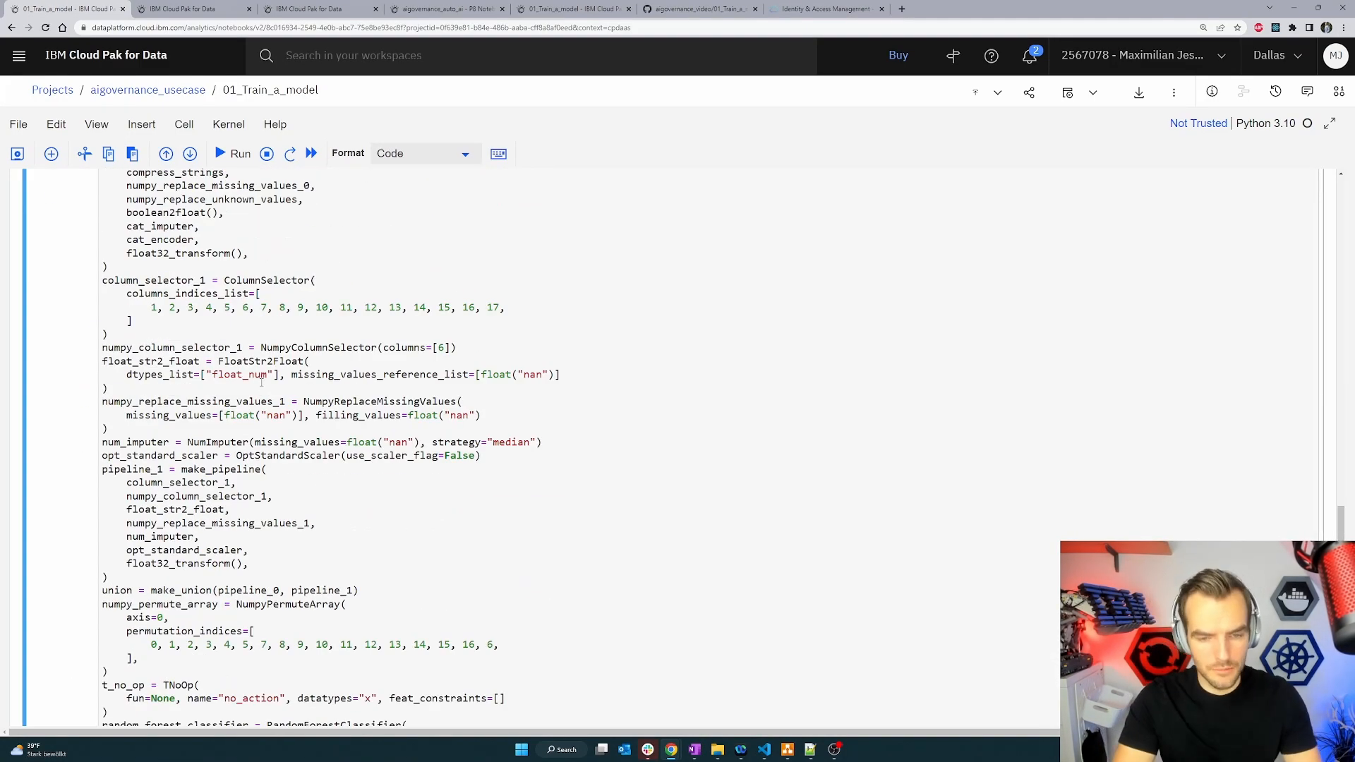
{"action": "key", "text": "shift+Return"}
{"action": "key", "text": "shift+Return"}
{"action": "key", "text": "shift+Return"}
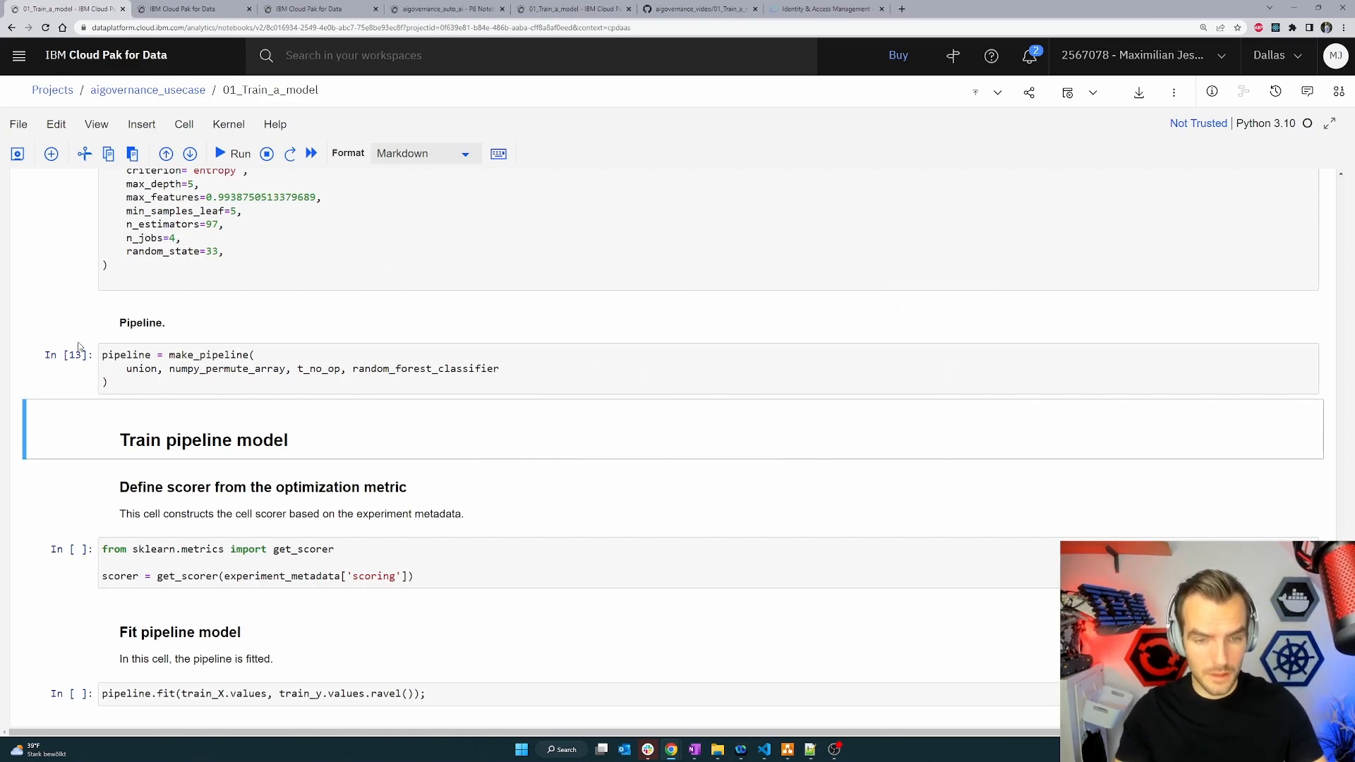
Run the scorer definition and pipeline fitting cells.
{"action": "double_click", "coordinate": [138, 354]}
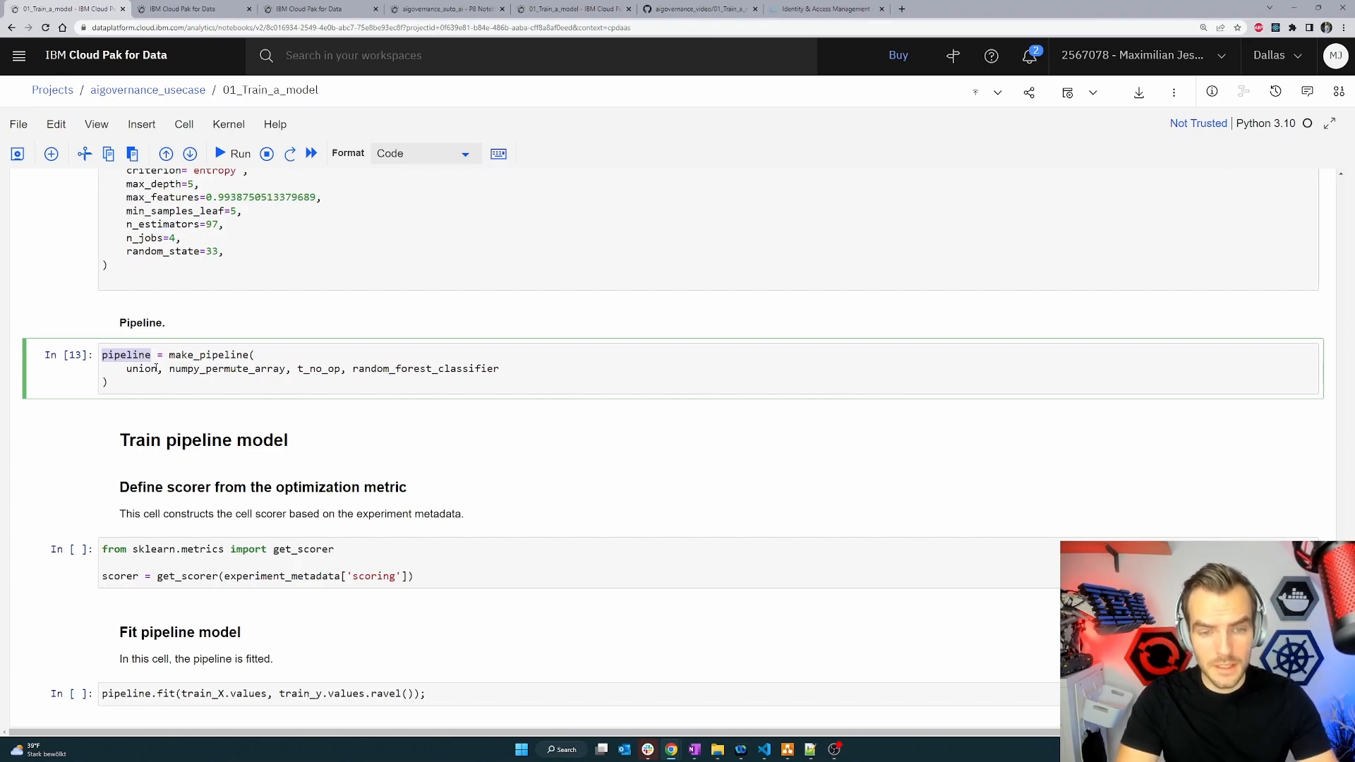
{"action": "scroll", "coordinate": [156, 369], "scroll_direction": "down", "scroll_amount": 1}
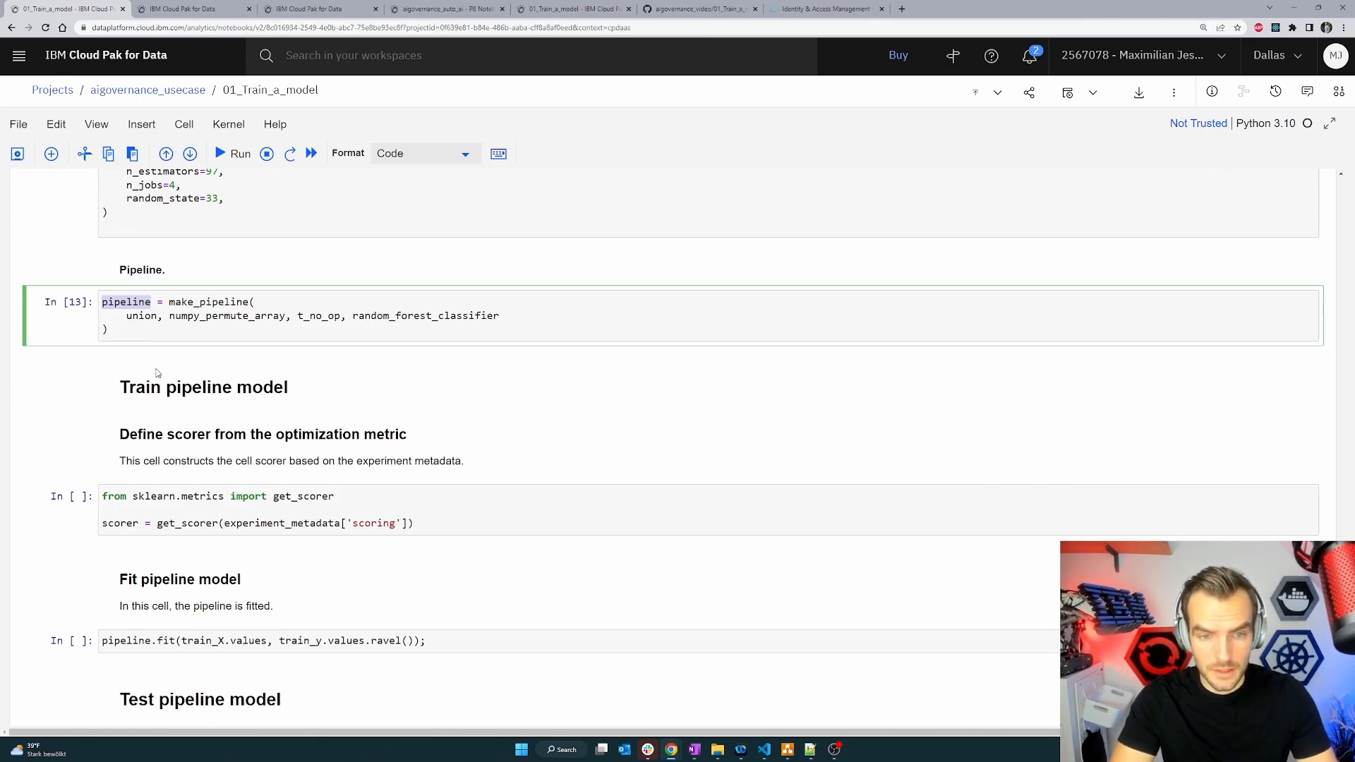
{"action": "scroll", "coordinate": [191, 445], "scroll_direction": "down", "scroll_amount": 2}
{"action": "left_click", "coordinate": [191, 417]}
{"action": "key", "text": "shift+Return"}
{"action": "scroll", "coordinate": [191, 416], "scroll_direction": "down", "scroll_amount": 3}
{"action": "key", "text": "shift+Return"}
{"action": "key", "text": "shift+Return"}
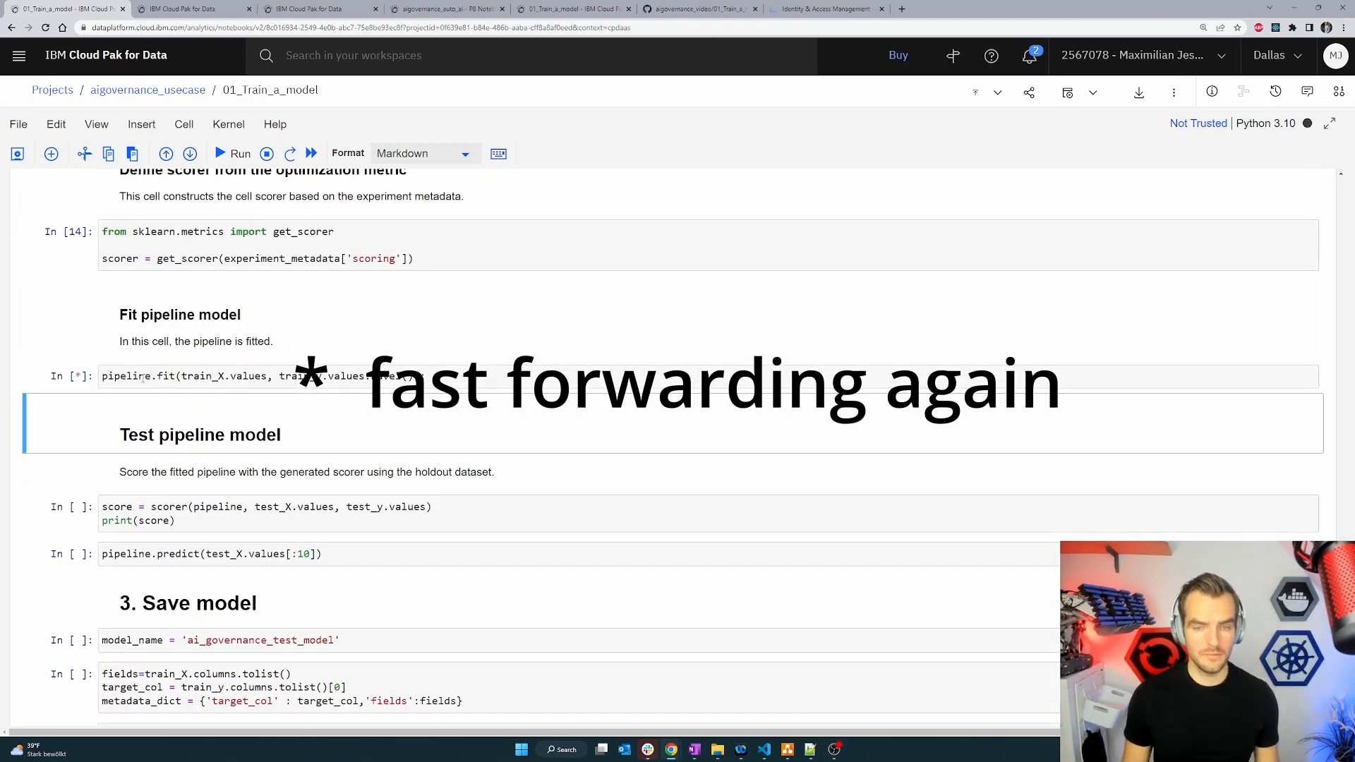
Score the fitted pipeline on the holdout data and predict the first ten test rows.
{"action": "left_click_drag", "start_coordinate": [285, 401], "coordinate": [517, 401]}
{"action": "left_click", "coordinate": [521, 401]}
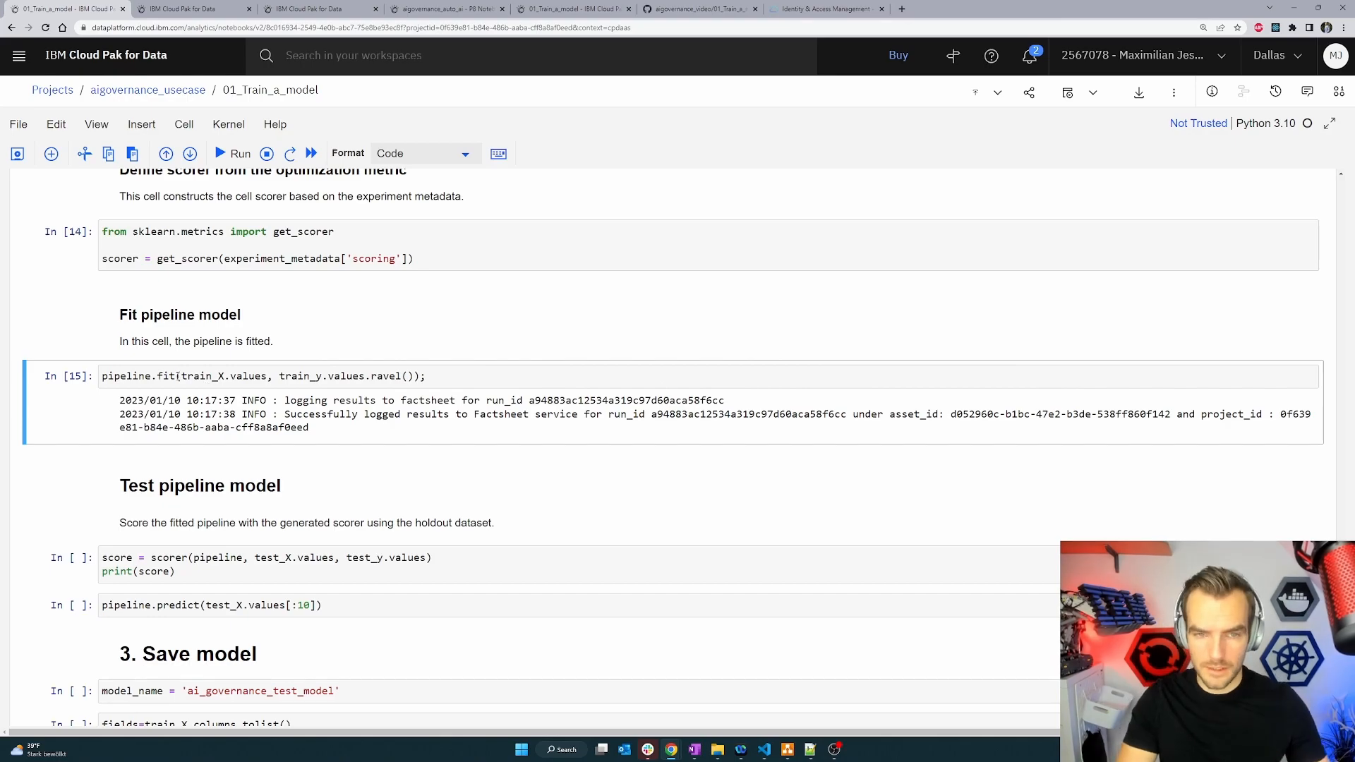
{"action": "scroll", "coordinate": [378, 413], "scroll_direction": "down", "scroll_amount": 2}
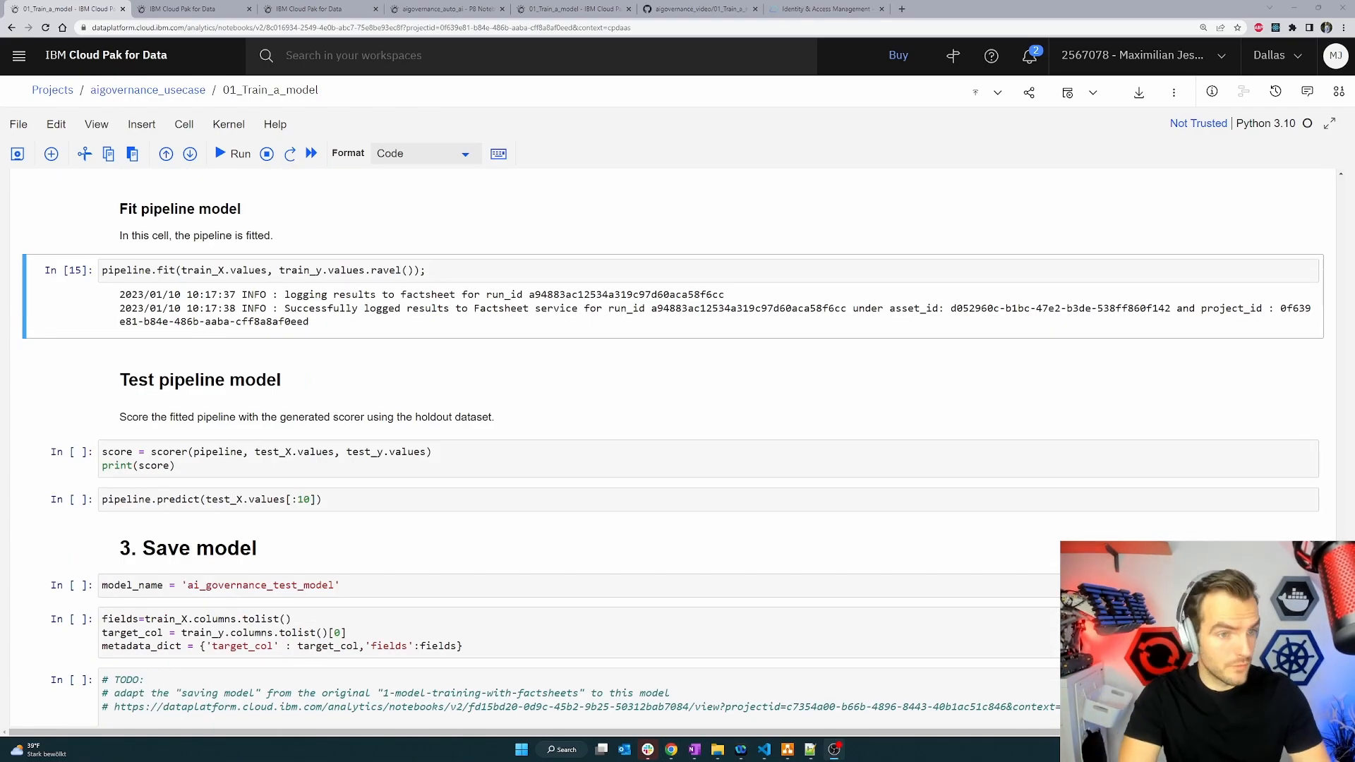
{"action": "left_click", "coordinate": [283, 459]}
{"action": "key", "text": "shift+Return"}
{"action": "left_click_drag", "start_coordinate": [120, 490], "coordinate": [161, 504]}
{"action": "left_click", "coordinate": [170, 523]}
{"action": "scroll", "coordinate": [170, 523], "scroll_direction": "down", "scroll_amount": 1}
{"action": "key", "text": "shift+Return"}
{"action": "scroll", "coordinate": [201, 457], "scroll_direction": "down", "scroll_amount": 6}
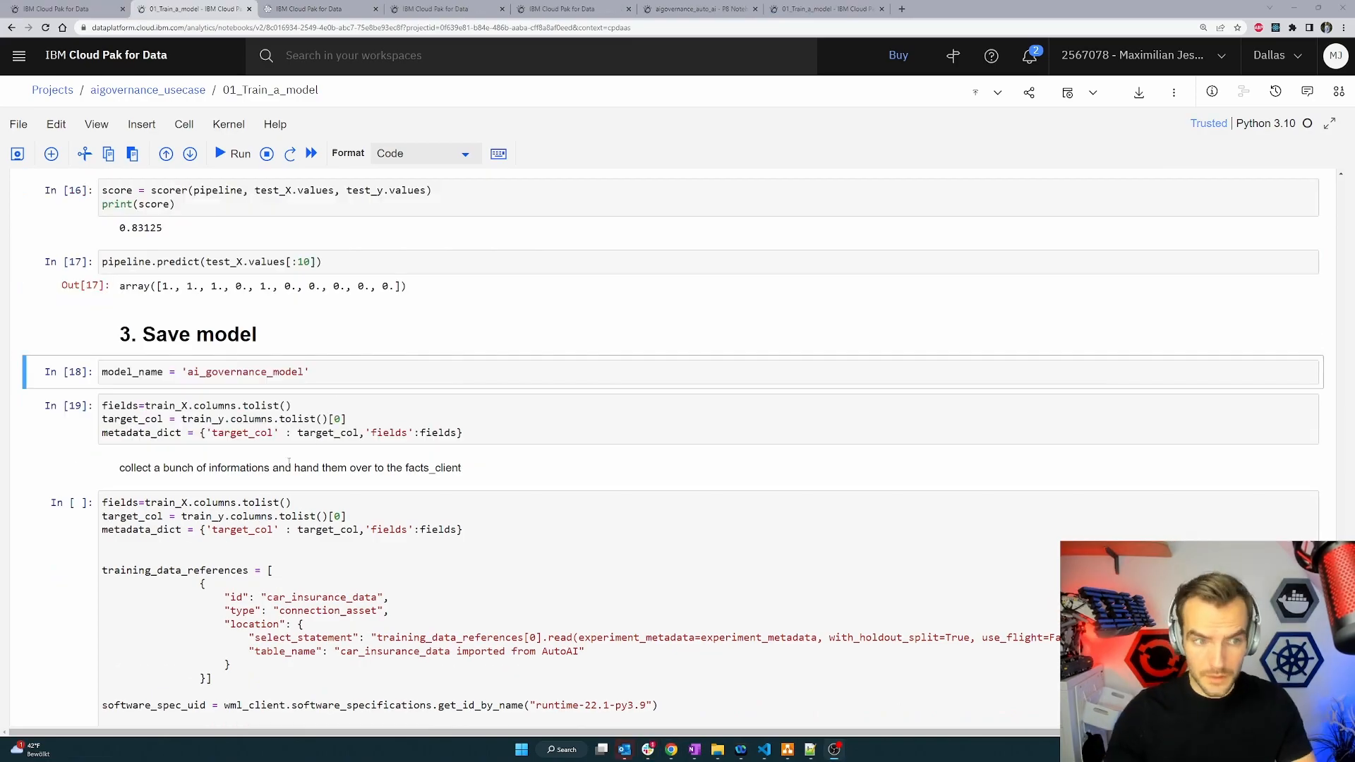
Set the model name to insurance_claim_output_prediction.
{"action": "double_click", "coordinate": [245, 367]}
{"action": "type", "text": "insurance_claim_output_prediction"}
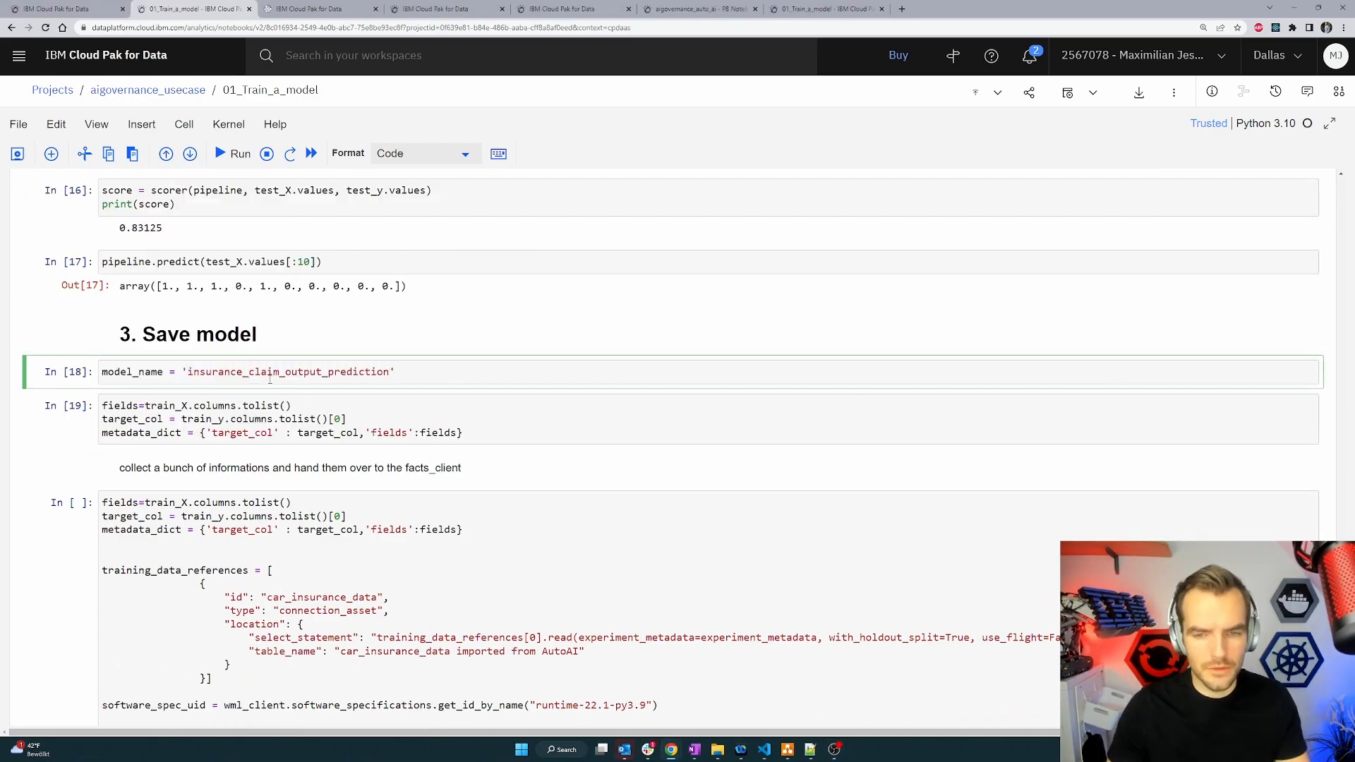
Run the model name cell and the cell collecting training fields, target column and metadata.
{"action": "key", "text": "shift+Return"}
{"action": "scroll", "coordinate": [222, 382], "scroll_direction": "down", "scroll_amount": 1}
{"action": "key", "text": "shift+Return"}
{"action": "key", "text": "shift+Return"}
Run the factsheet export cell and the cell storing the pipeline as a model in the project.
{"action": "scroll", "coordinate": [451, 497], "scroll_direction": "down", "scroll_amount": 3}
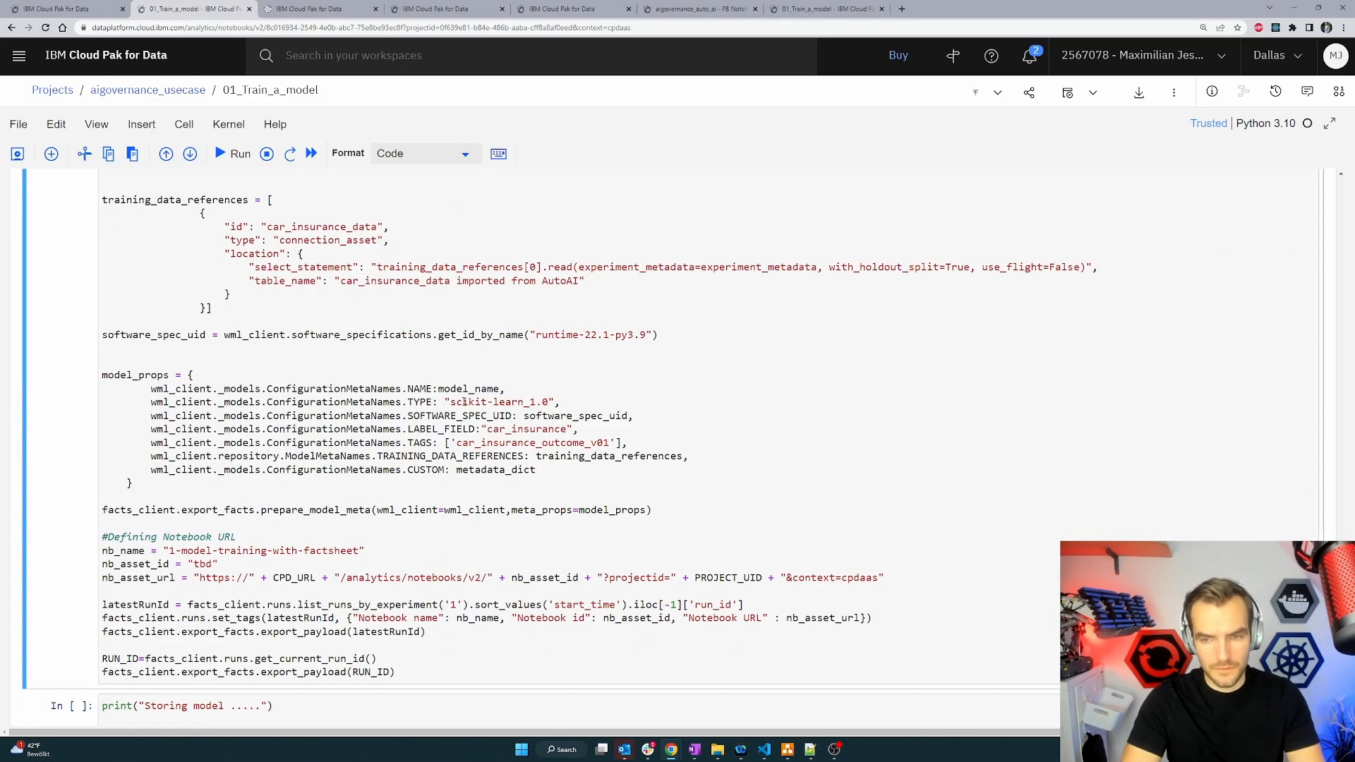
{"action": "key", "text": "shift+Return"}
{"action": "key", "text": "shift+Return"}
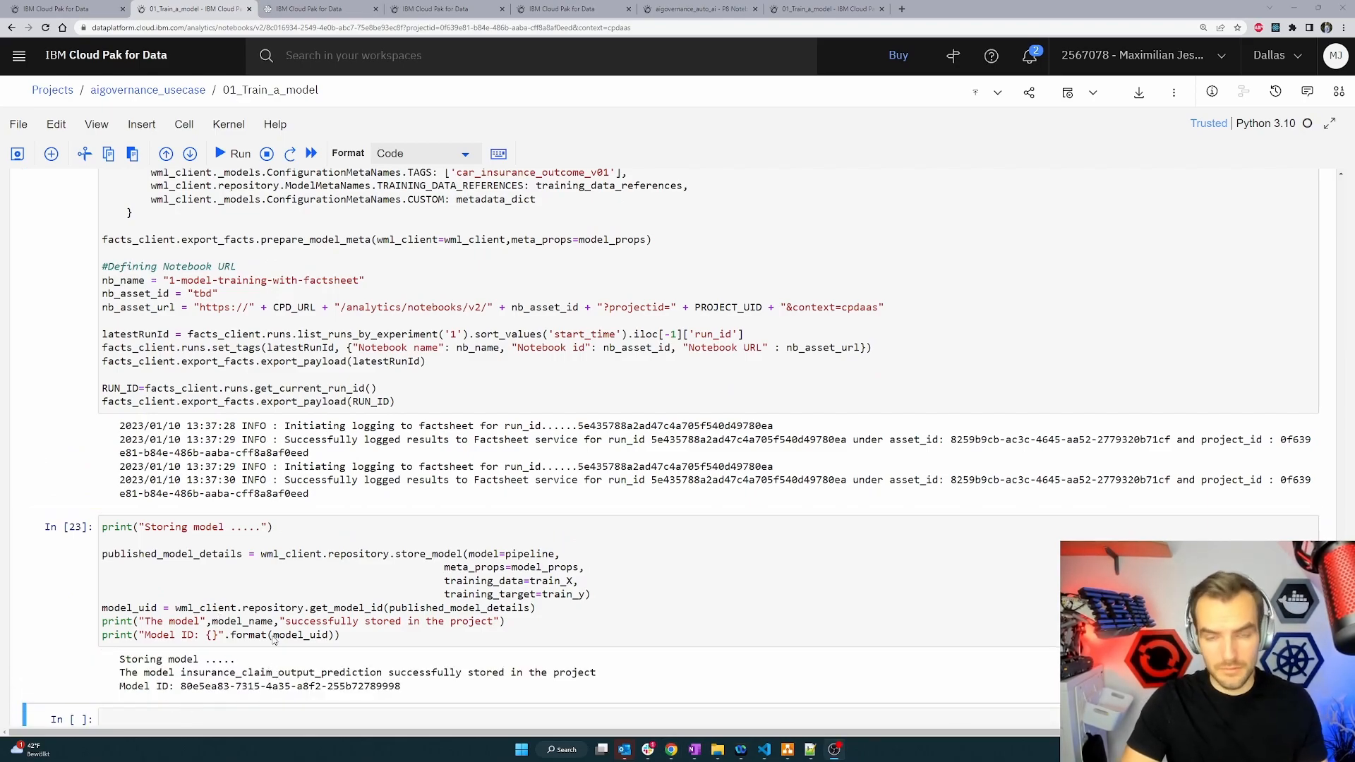
Leave the notebook for the aigovernance_usecase project and open the newly stored insurance_claim_output_prediction model.
{"action": "left_click", "coordinate": [154, 92]}
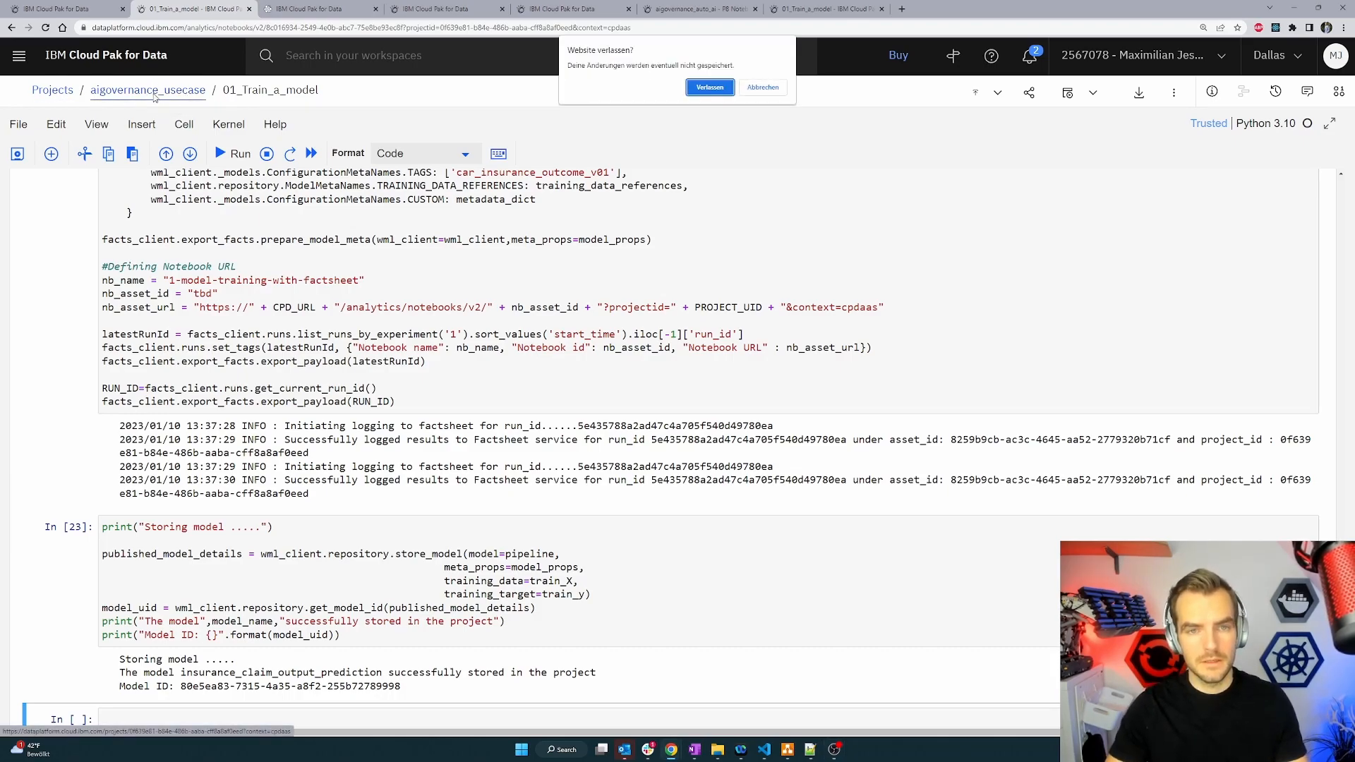
{"action": "left_click", "coordinate": [709, 88]}
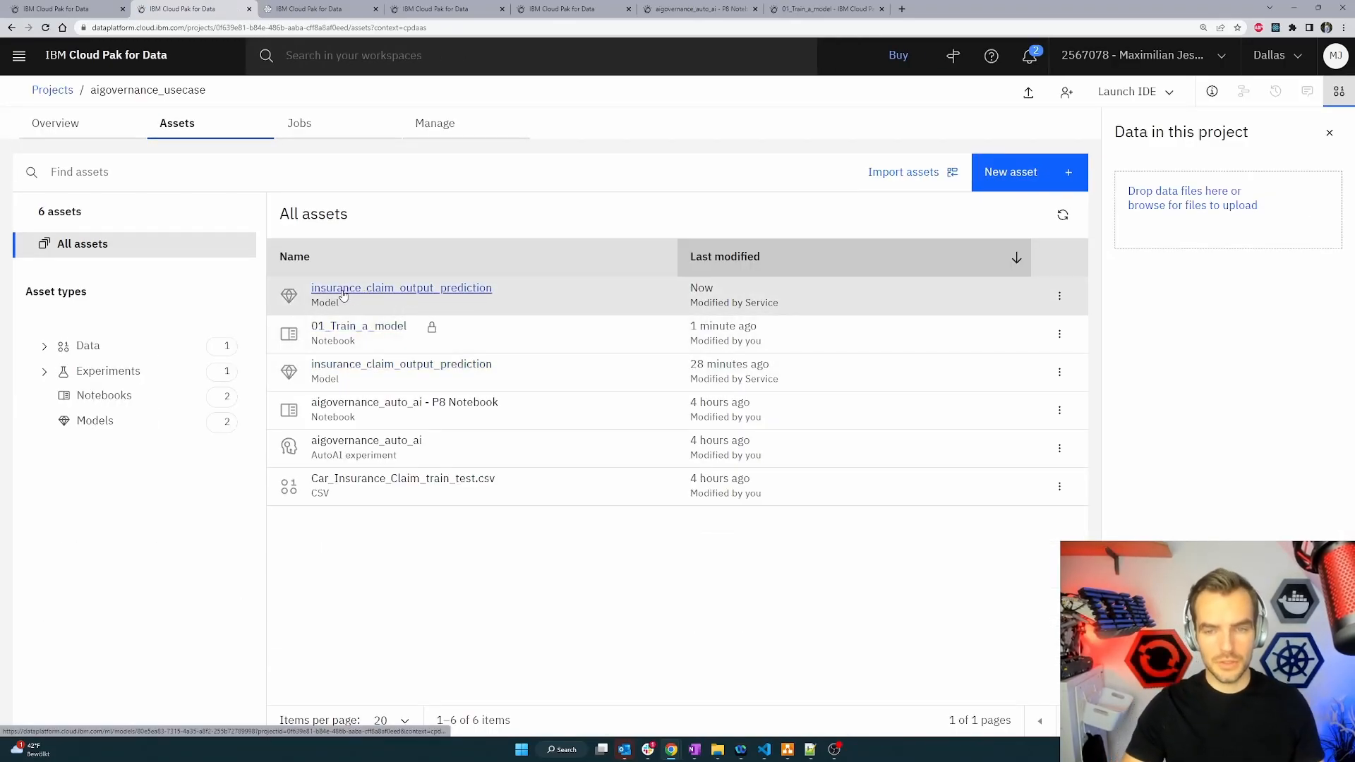
{"action": "left_click", "coordinate": [441, 290]}
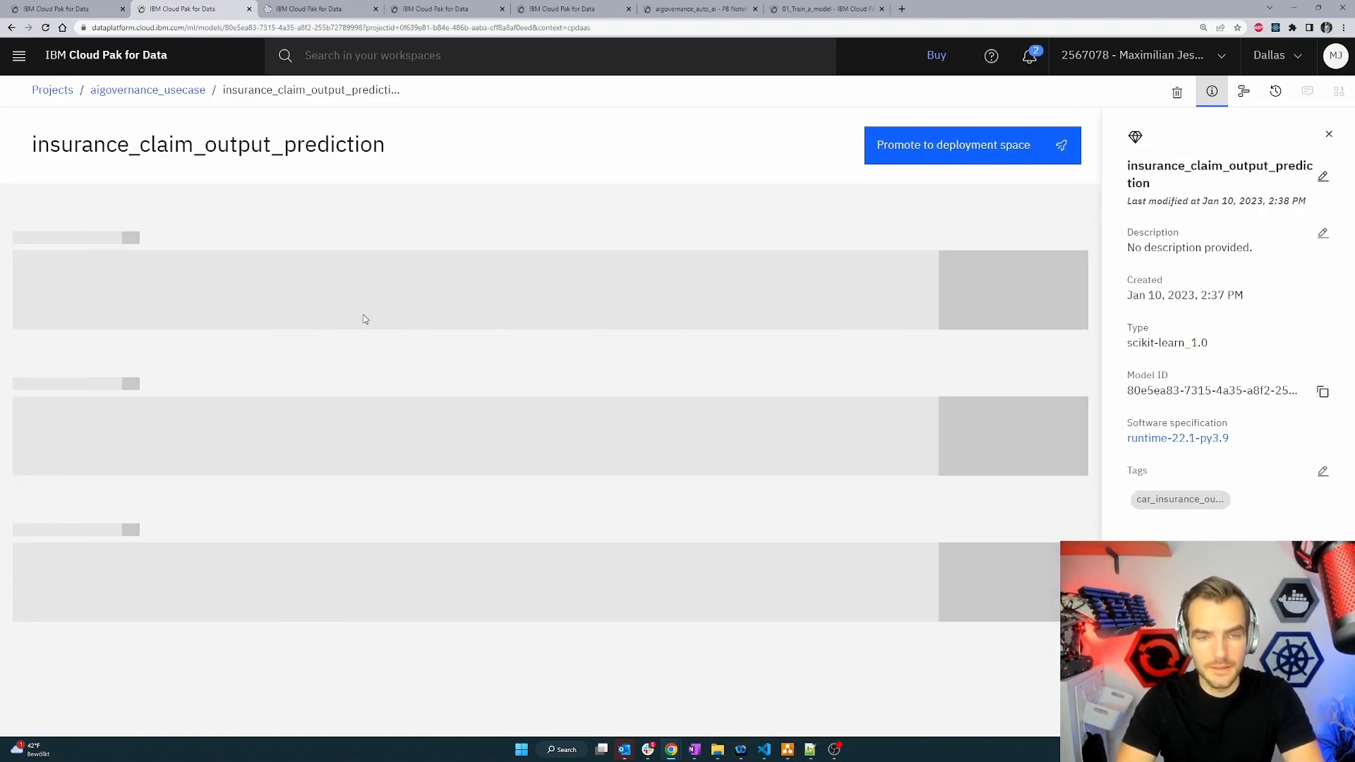
Examine the model's tracking, model inventory and model information details.
{"action": "scroll", "coordinate": [323, 336], "scroll_direction": "down", "scroll_amount": 1}
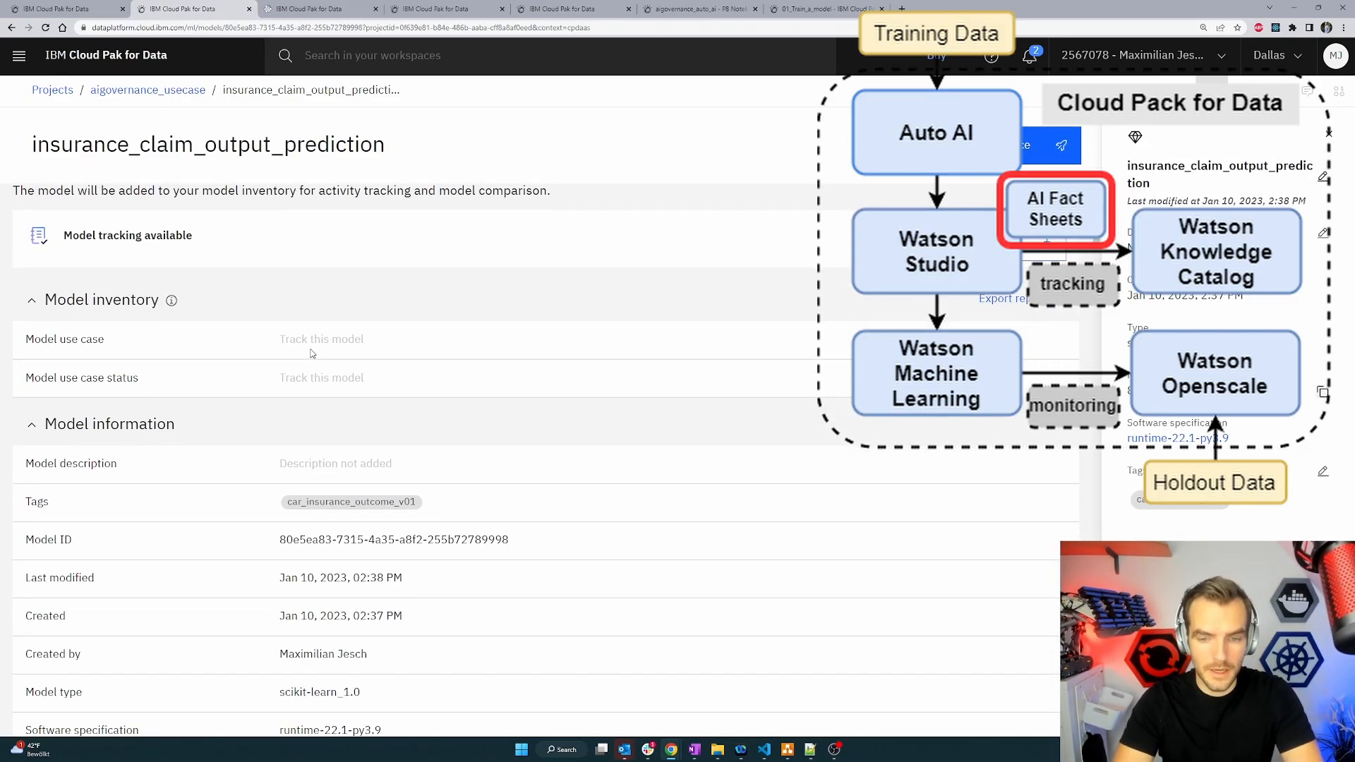
{"action": "scroll", "coordinate": [304, 365], "scroll_direction": "up", "scroll_amount": 1}
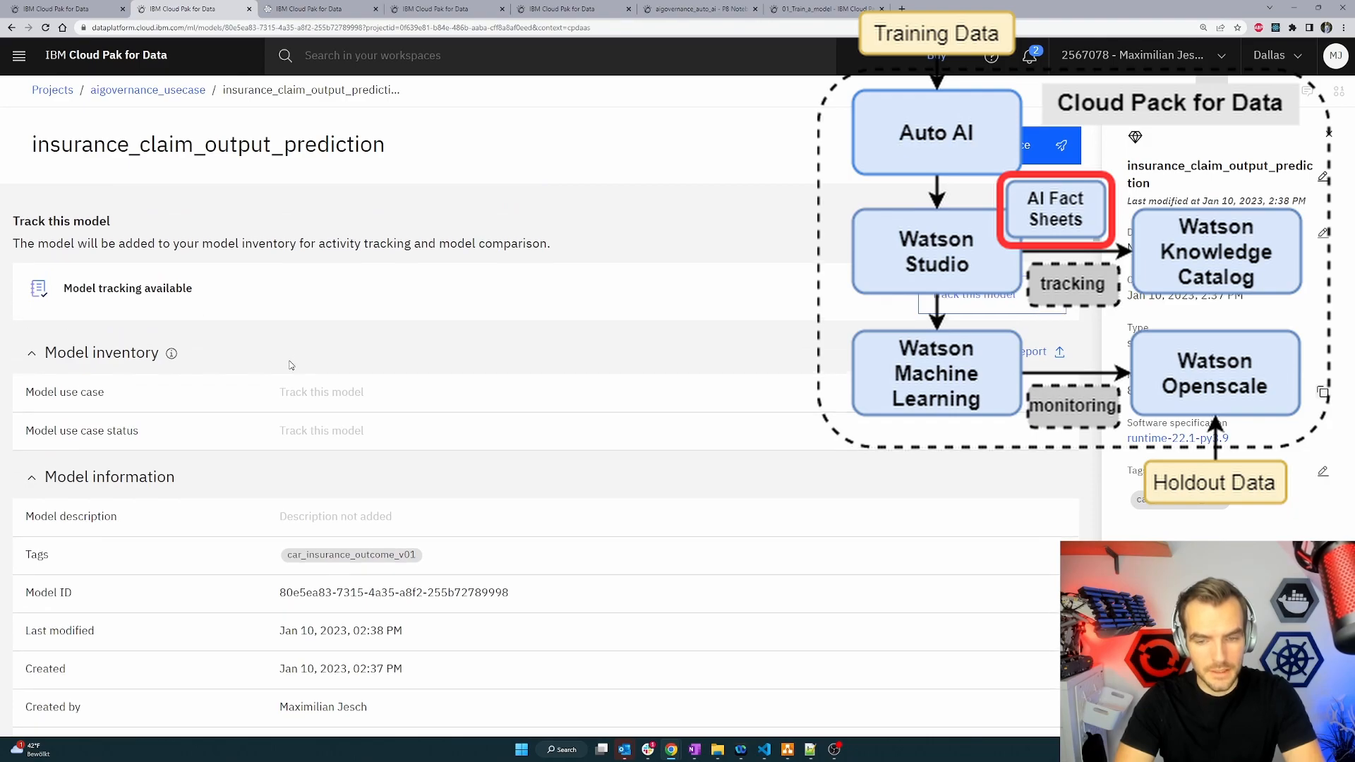
{"action": "scroll", "coordinate": [295, 304], "scroll_direction": "down", "scroll_amount": 20}
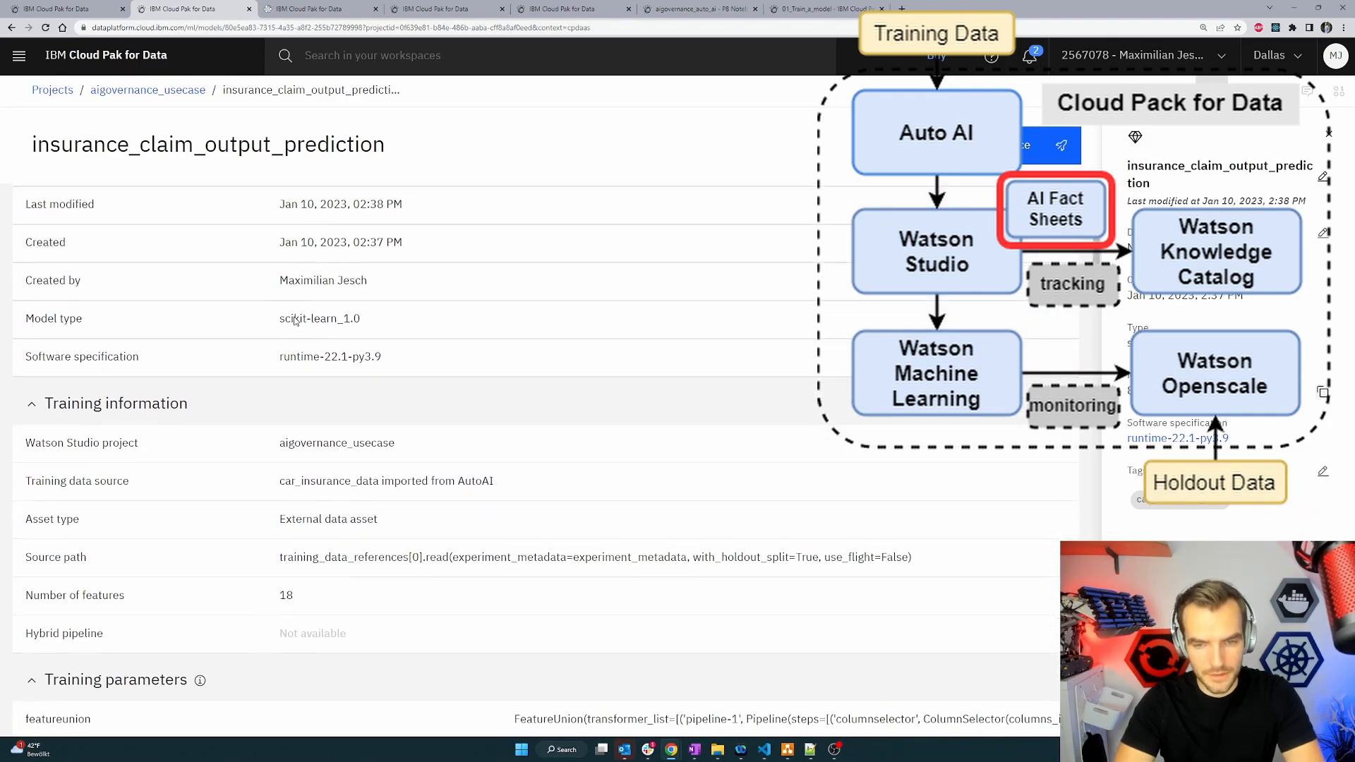
{"action": "scroll", "coordinate": [215, 376], "scroll_direction": "up", "scroll_amount": 20}
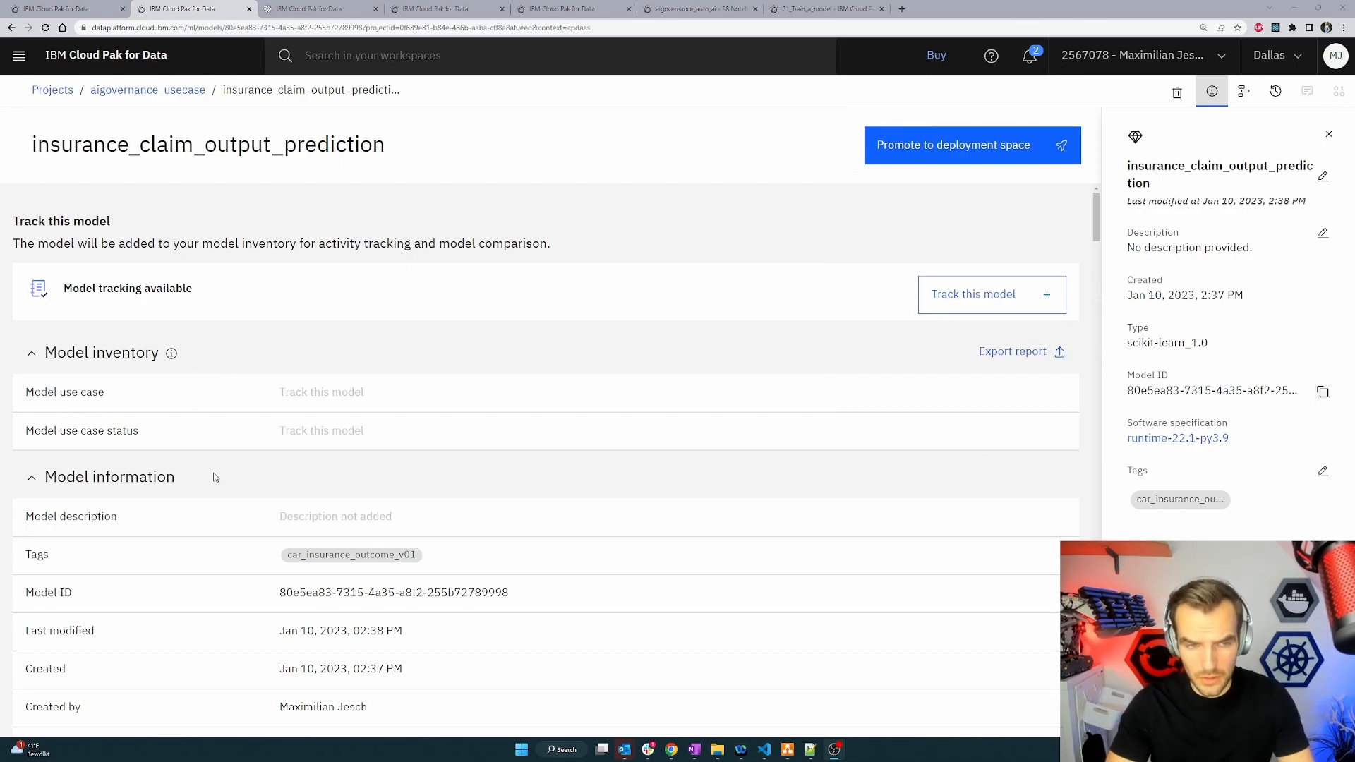
{"action": "scroll", "coordinate": [288, 442], "scroll_direction": "down", "scroll_amount": 3}
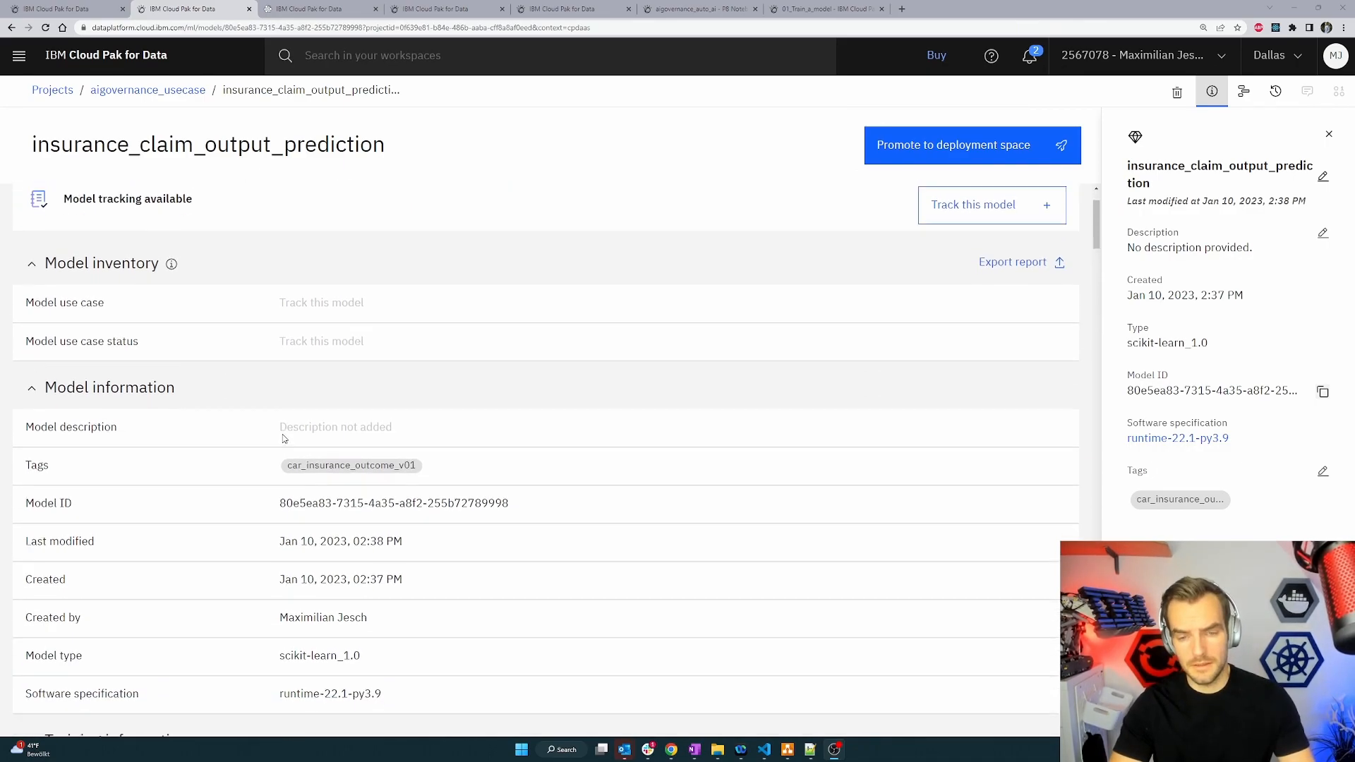
{"action": "scroll", "coordinate": [279, 469], "scroll_direction": "down", "scroll_amount": 1}
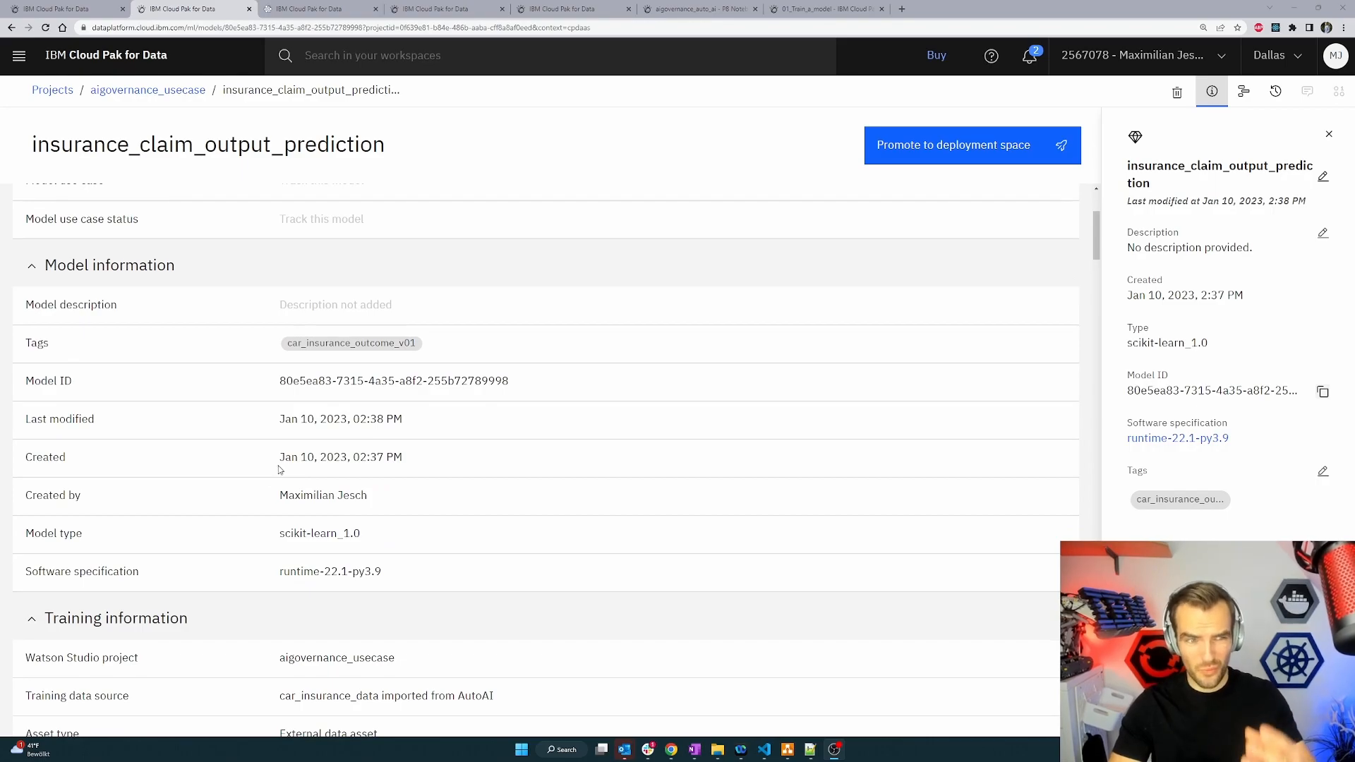
{"action": "scroll", "coordinate": [289, 485], "scroll_direction": "down", "scroll_amount": 6}
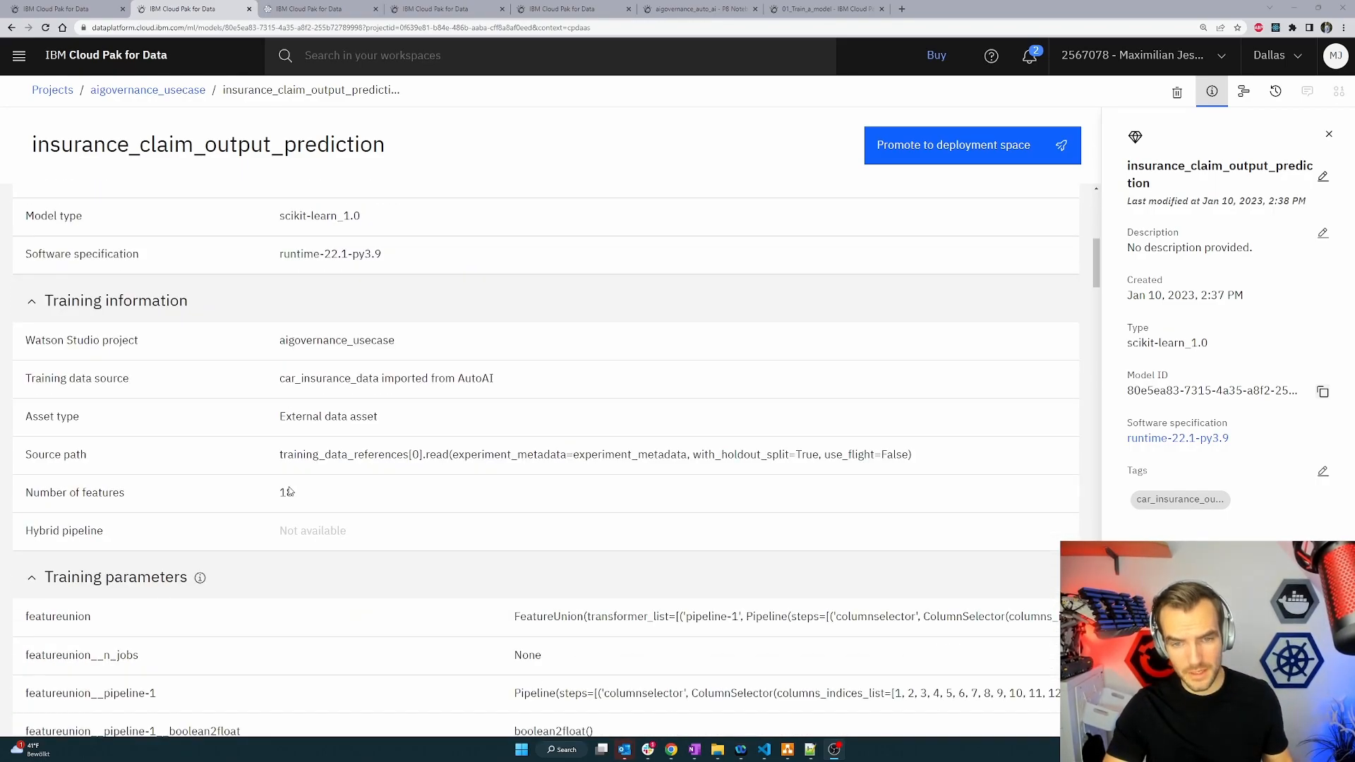
{"action": "scroll", "coordinate": [290, 490], "scroll_direction": "up", "scroll_amount": 9}
{"action": "scroll", "coordinate": [291, 494], "scroll_direction": "up", "scroll_amount": 1}
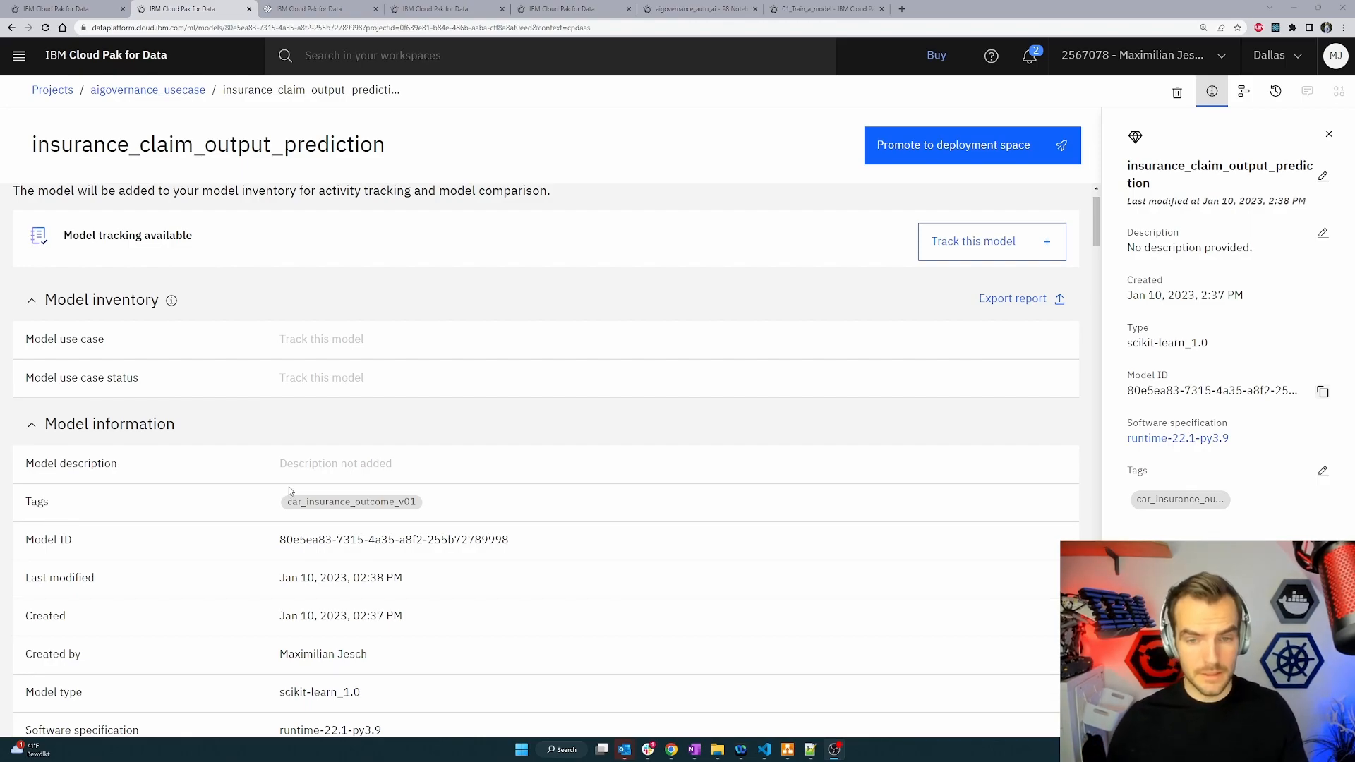
{"action": "scroll", "coordinate": [313, 466], "scroll_direction": "down", "scroll_amount": 1}
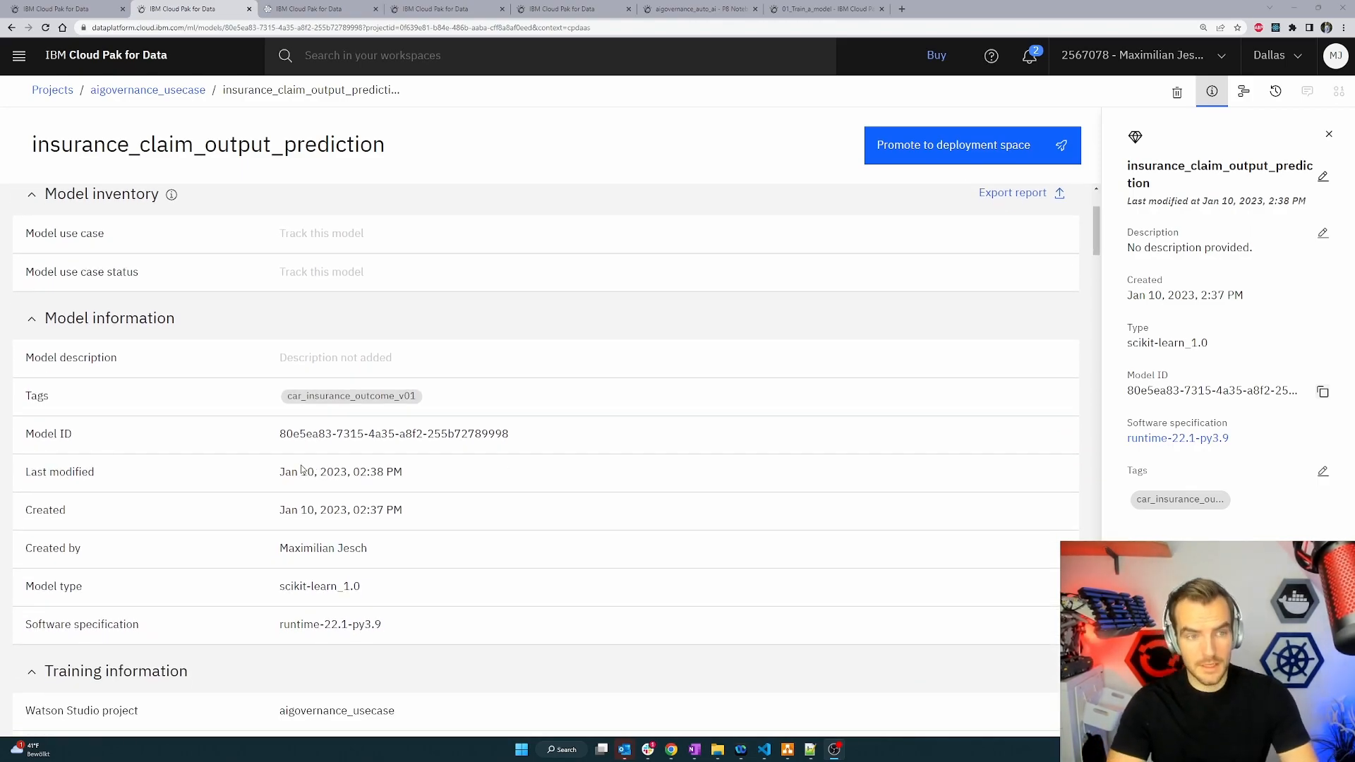
{"action": "scroll", "coordinate": [300, 470], "scroll_direction": "down", "scroll_amount": 3}
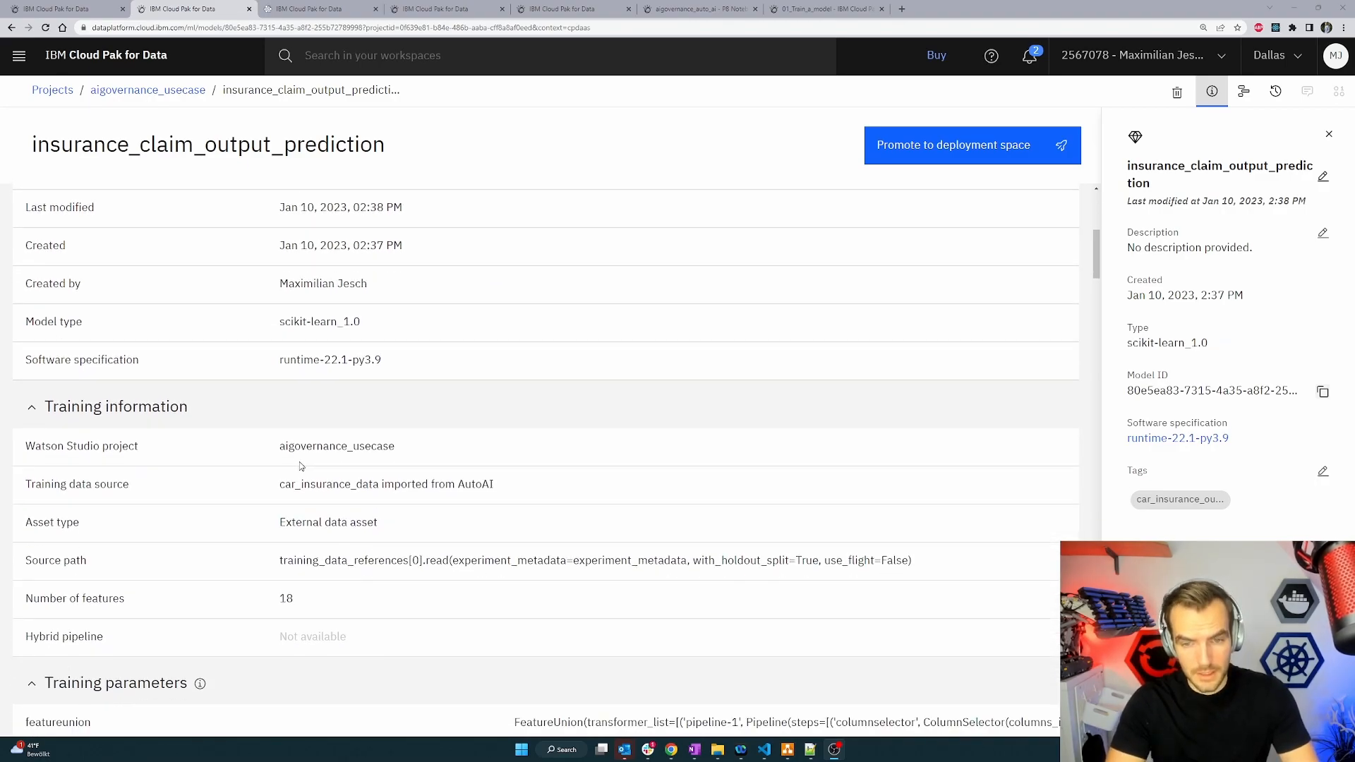
Examine the model's training parameters, training metrics and input schema.
{"action": "scroll", "coordinate": [316, 444], "scroll_direction": "down", "scroll_amount": 4}
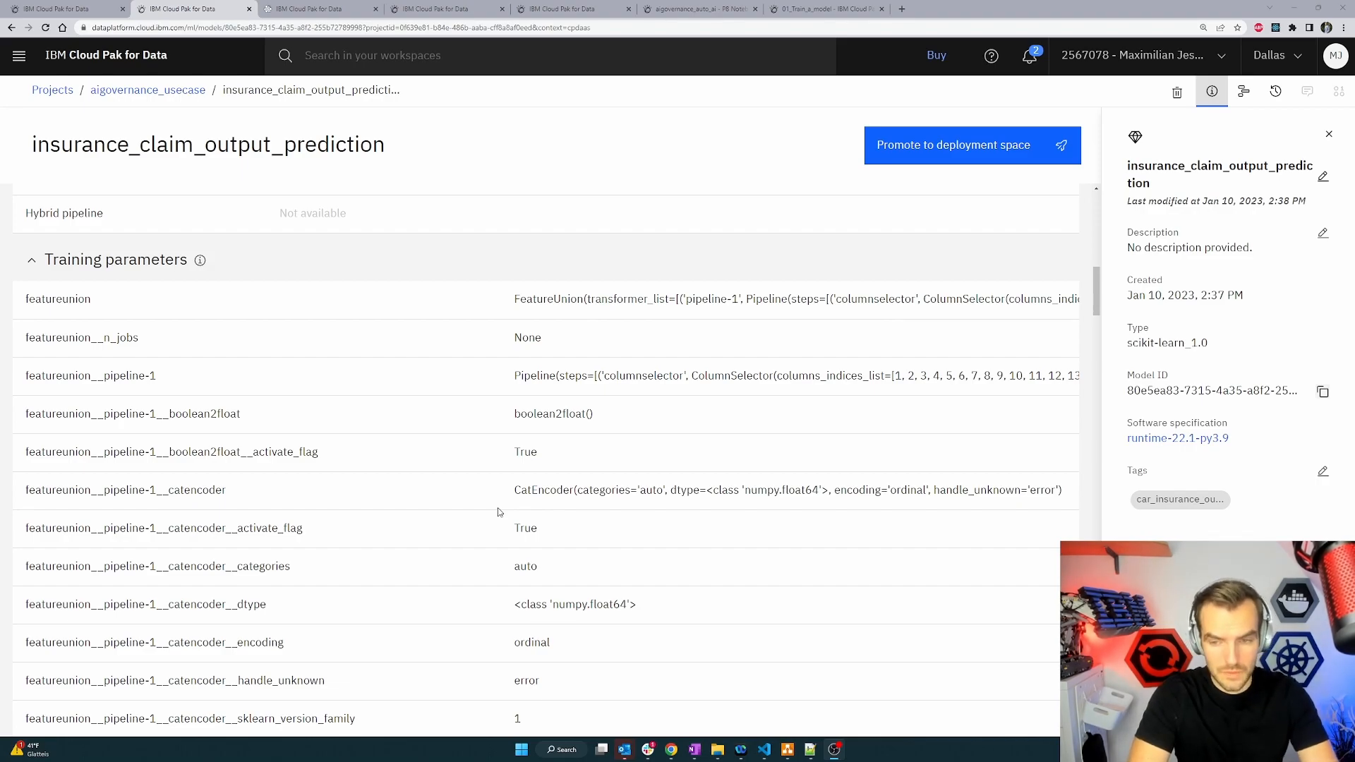
{"action": "scroll", "coordinate": [500, 512], "scroll_direction": "down", "scroll_amount": 1}
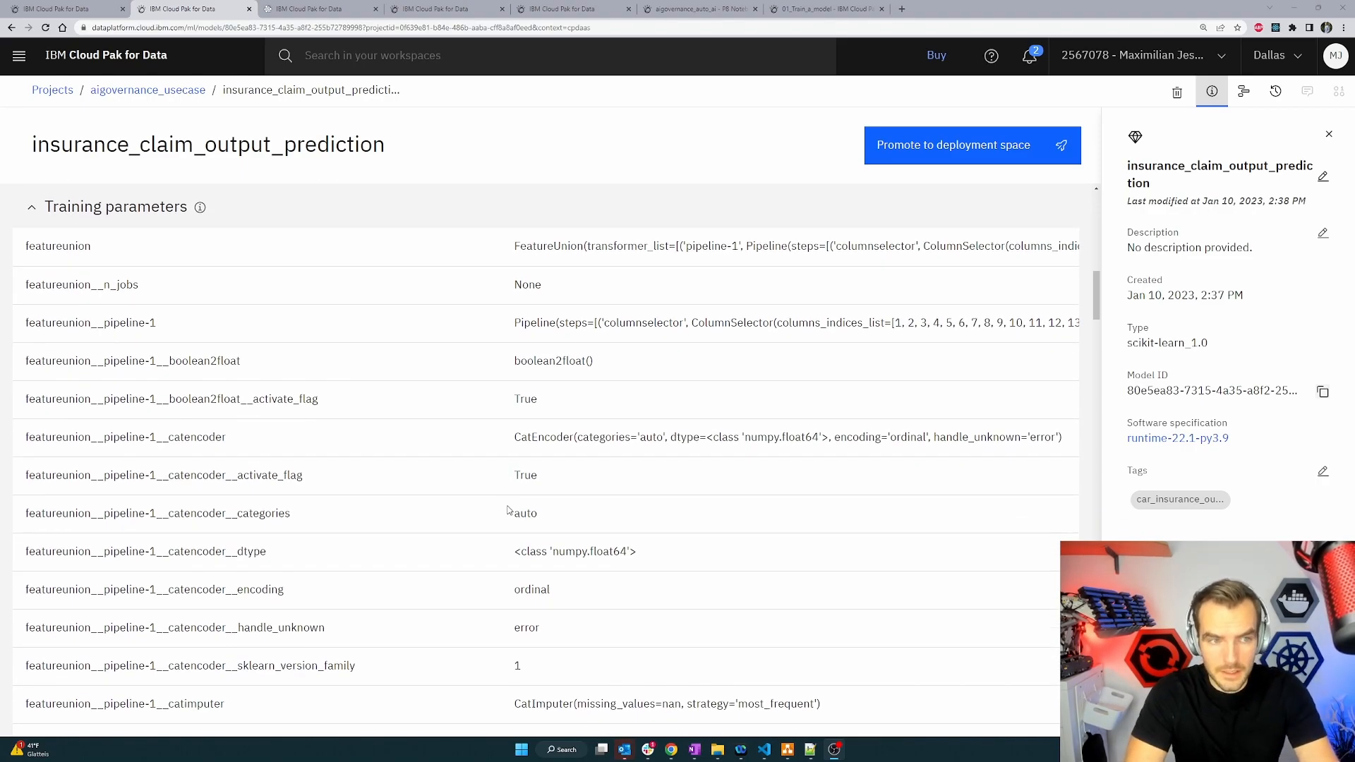
{"action": "scroll", "coordinate": [508, 510], "scroll_direction": "down", "scroll_amount": 10}
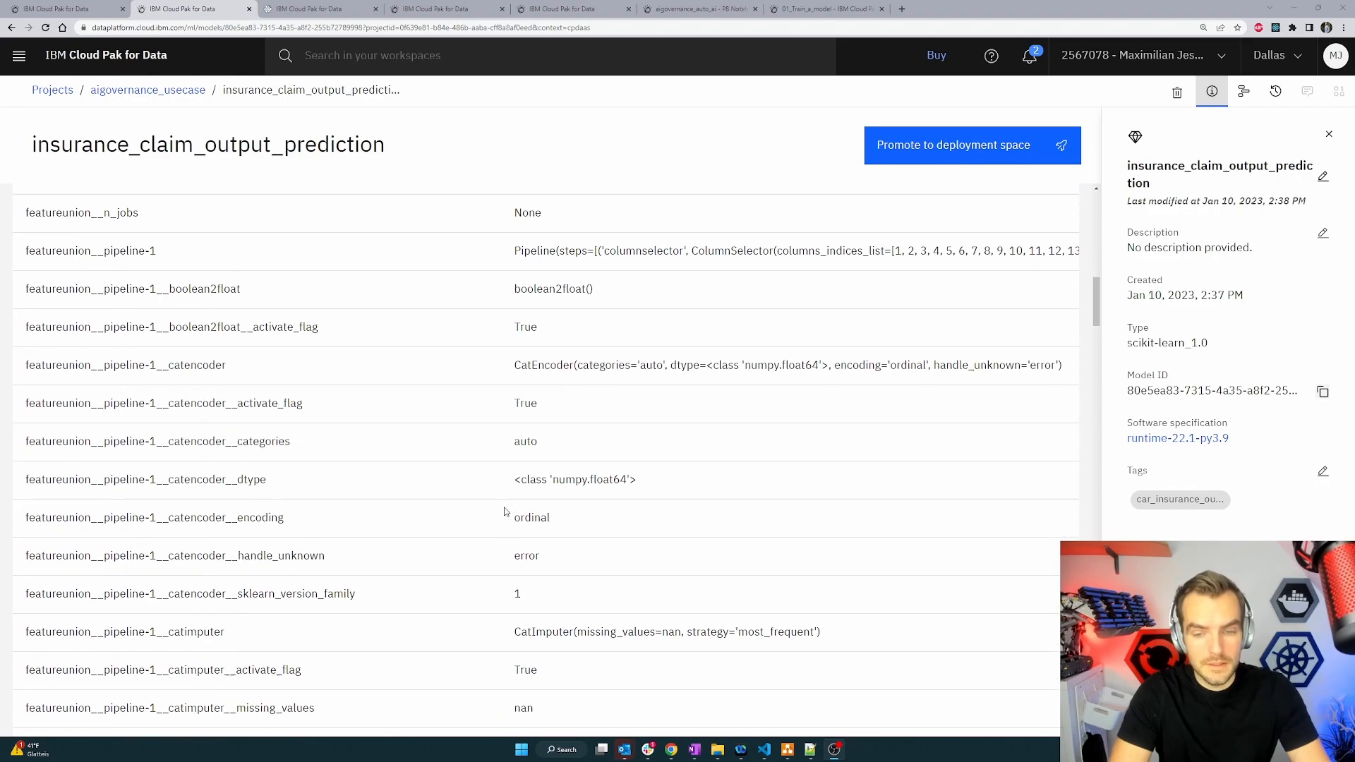
{"action": "scroll", "coordinate": [505, 514], "scroll_direction": "down", "scroll_amount": 20}
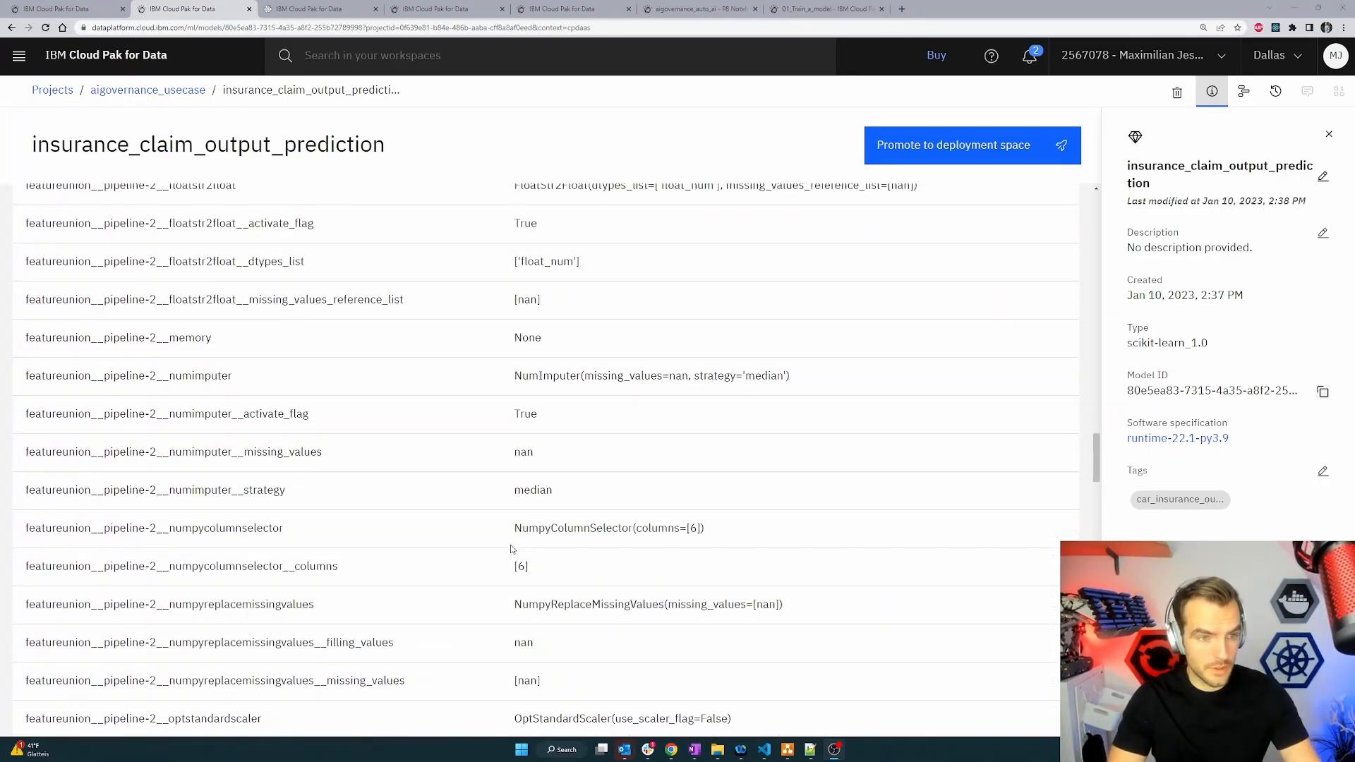
{"action": "scroll", "coordinate": [515, 547], "scroll_direction": "down", "scroll_amount": 3}
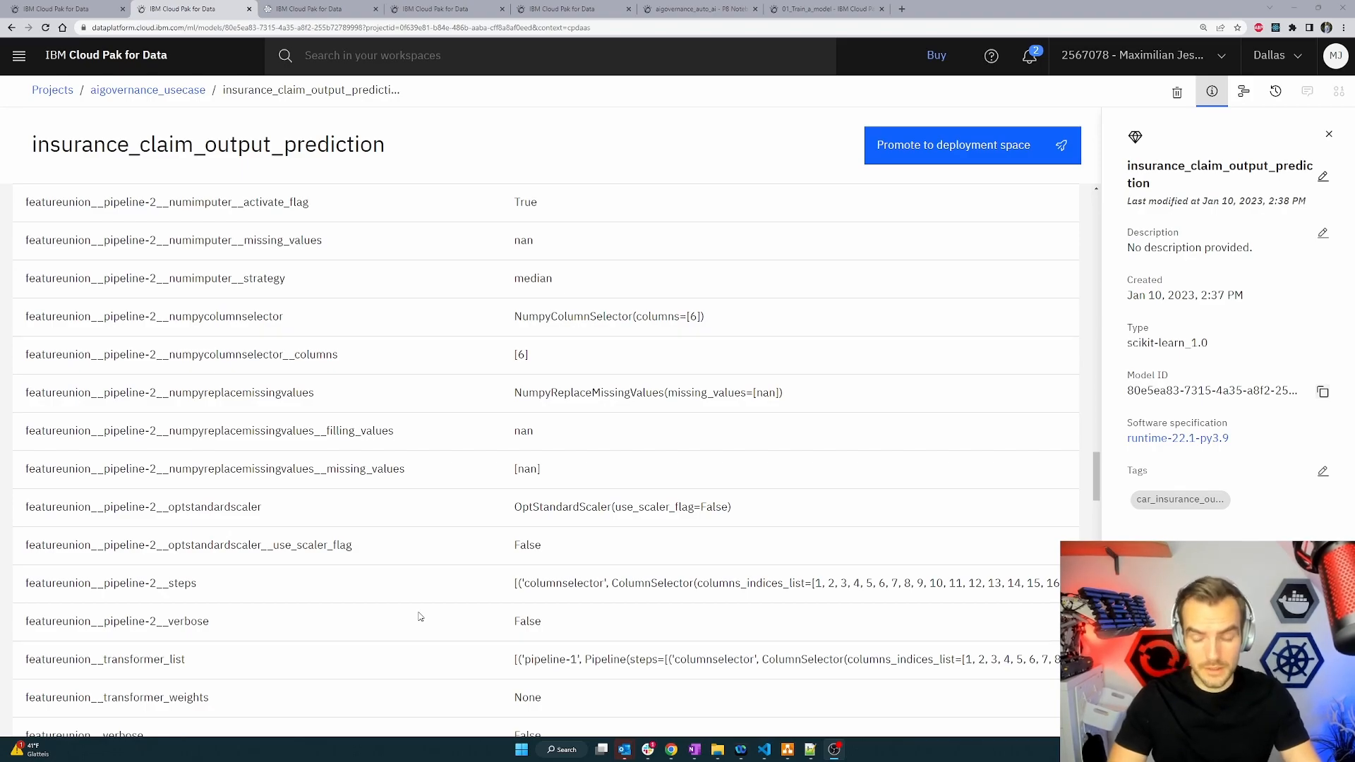
{"action": "scroll", "coordinate": [419, 617], "scroll_direction": "down", "scroll_amount": 2}
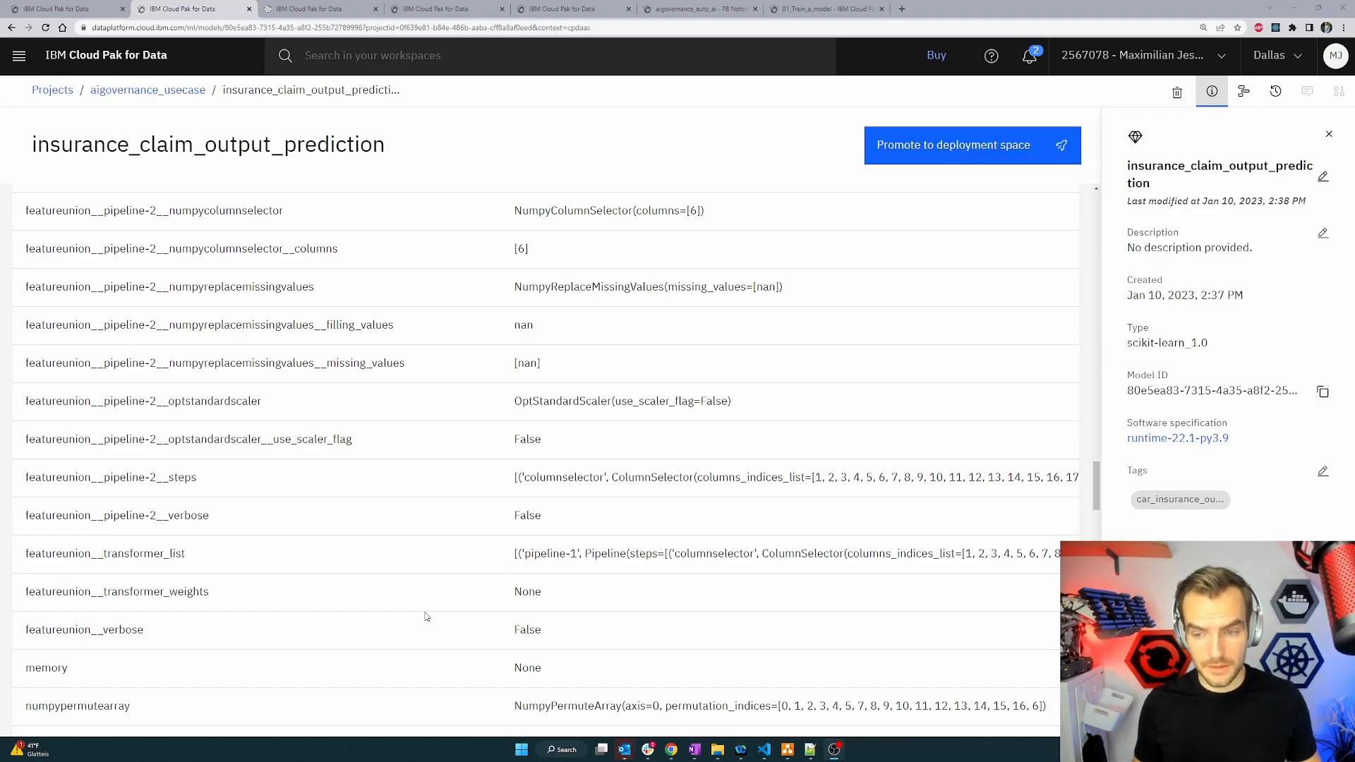
{"action": "scroll", "coordinate": [500, 605], "scroll_direction": "down", "scroll_amount": 5}
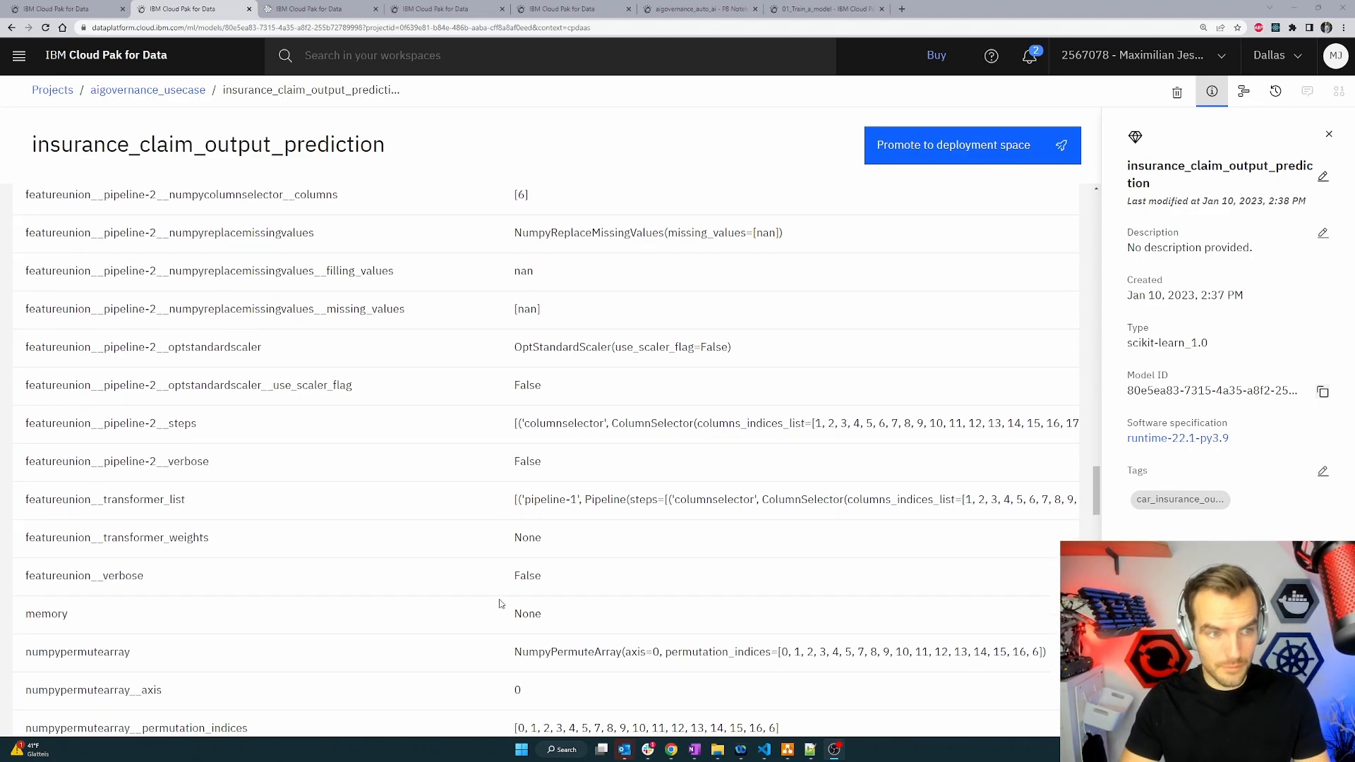
{"action": "scroll", "coordinate": [494, 550], "scroll_direction": "down", "scroll_amount": 15}
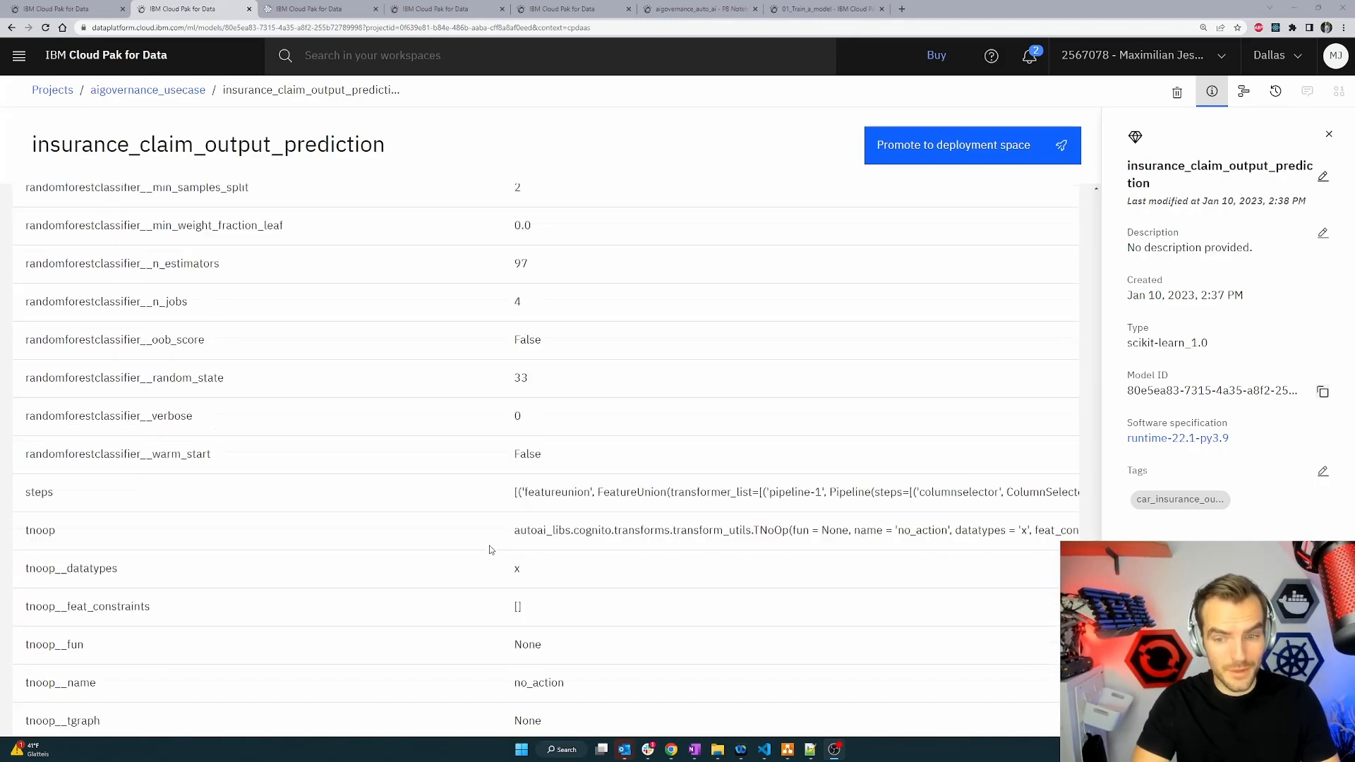
{"action": "scroll", "coordinate": [494, 550], "scroll_direction": "down", "scroll_amount": 2}
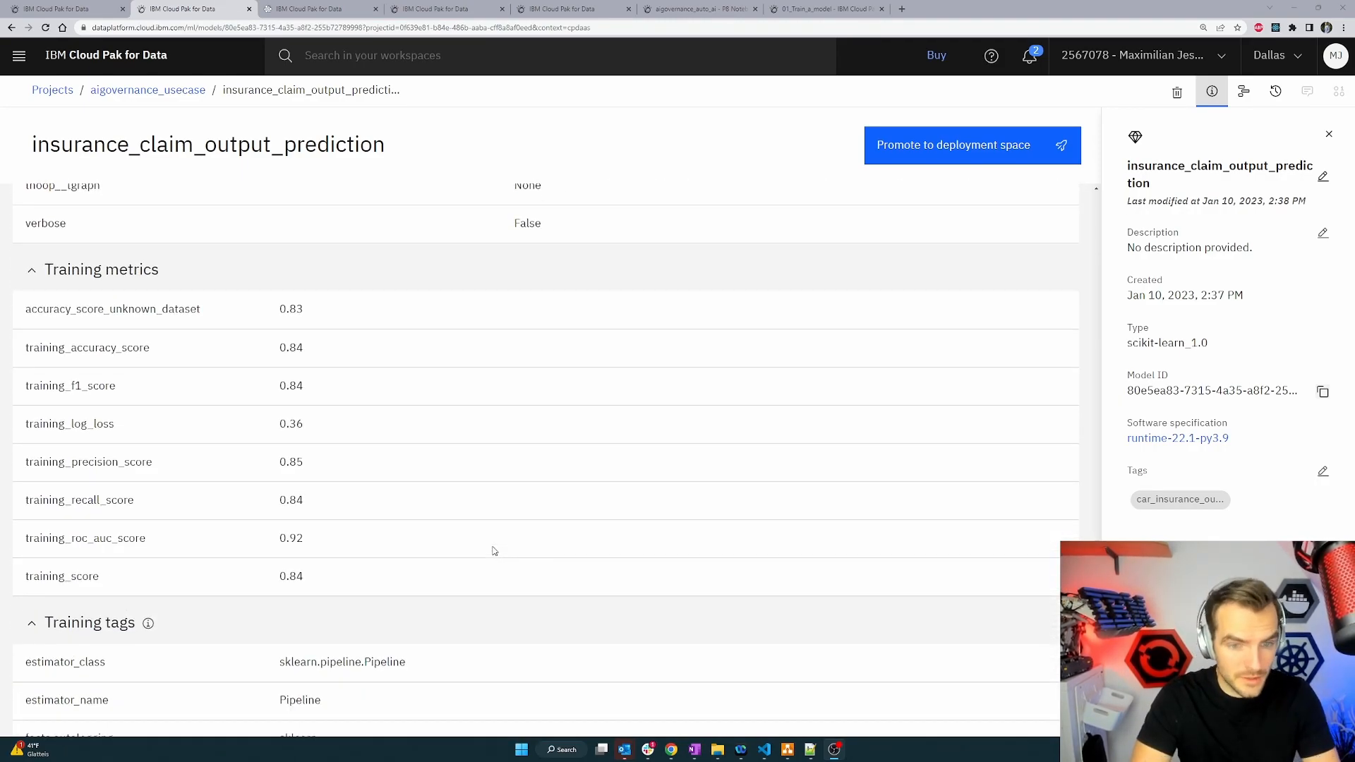
{"action": "scroll", "coordinate": [494, 550], "scroll_direction": "down", "scroll_amount": 5}
{"action": "scroll", "coordinate": [655, 452], "scroll_direction": "down", "scroll_amount": 7}
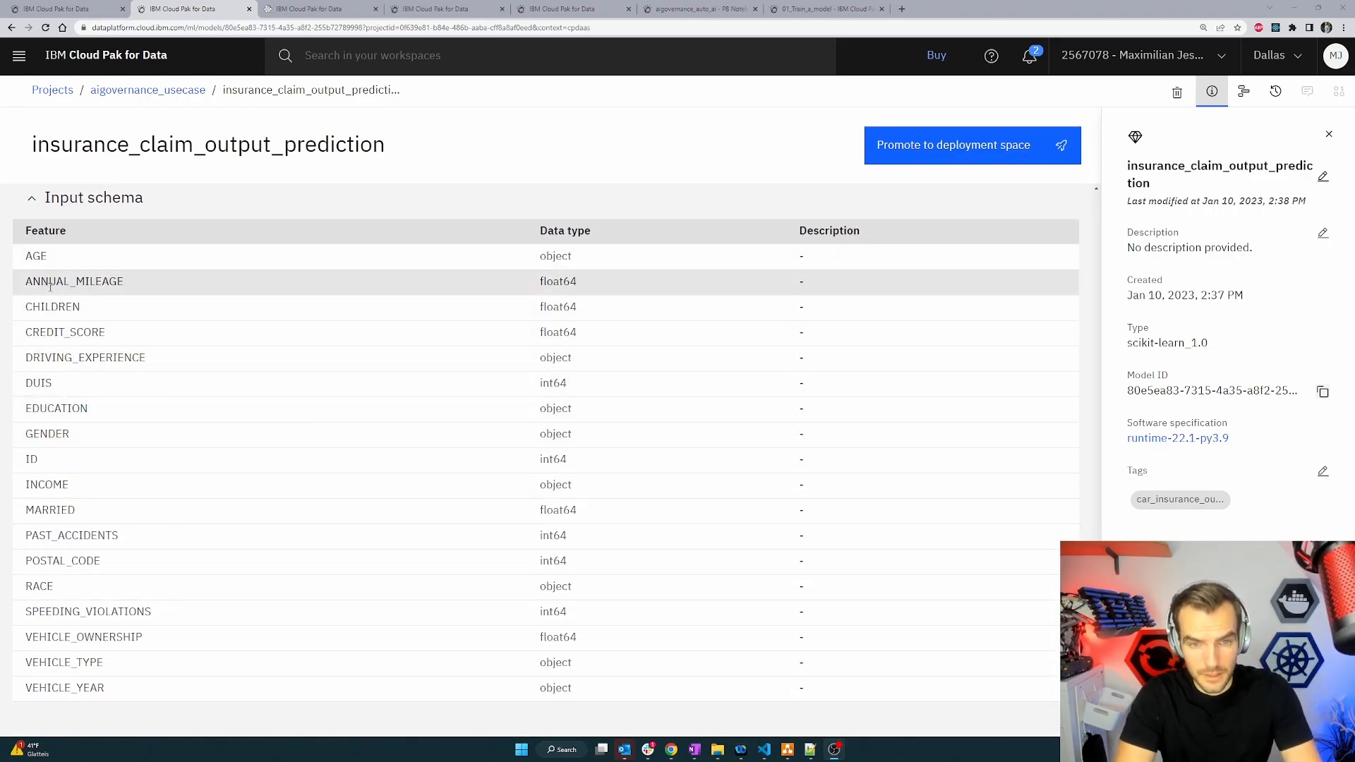
{"action": "scroll", "coordinate": [69, 631], "scroll_direction": "up", "scroll_amount": 1}
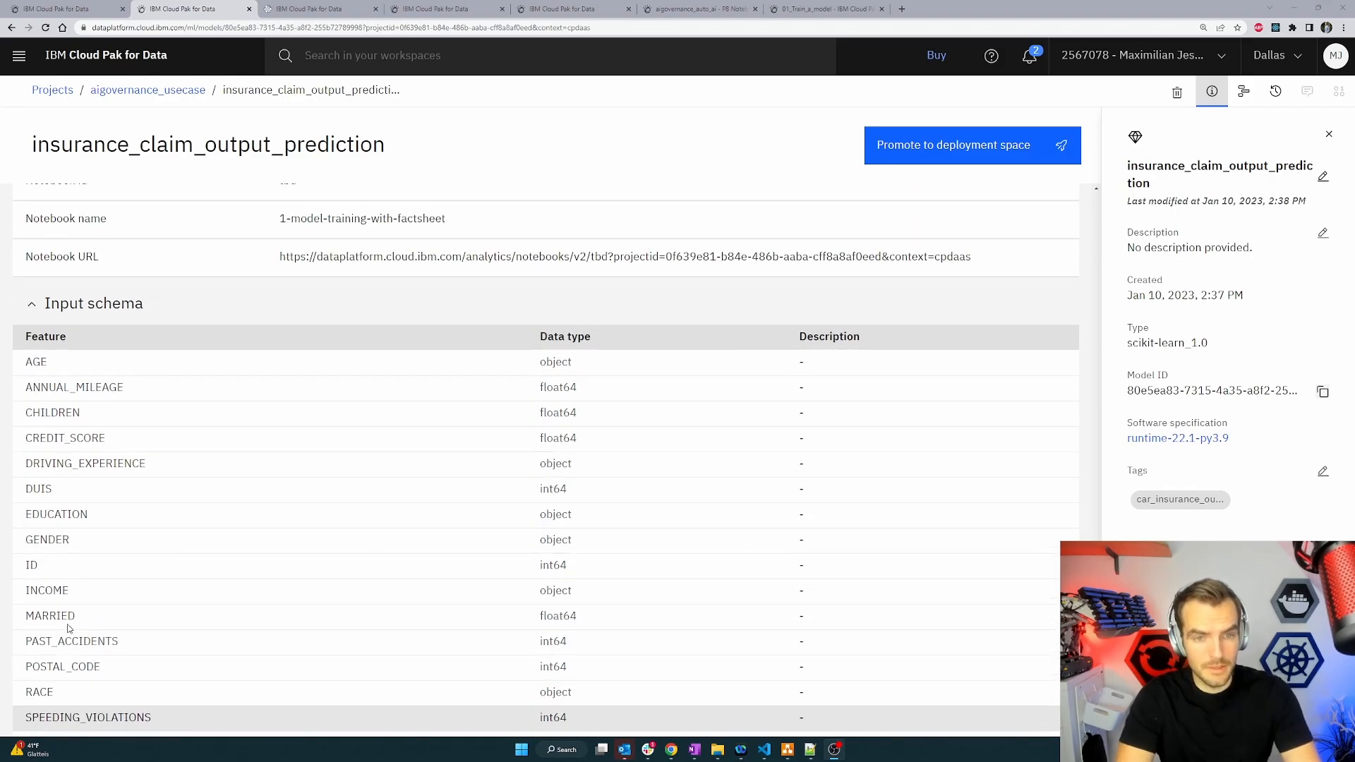
{"action": "scroll", "coordinate": [69, 628], "scroll_direction": "down", "scroll_amount": 1}
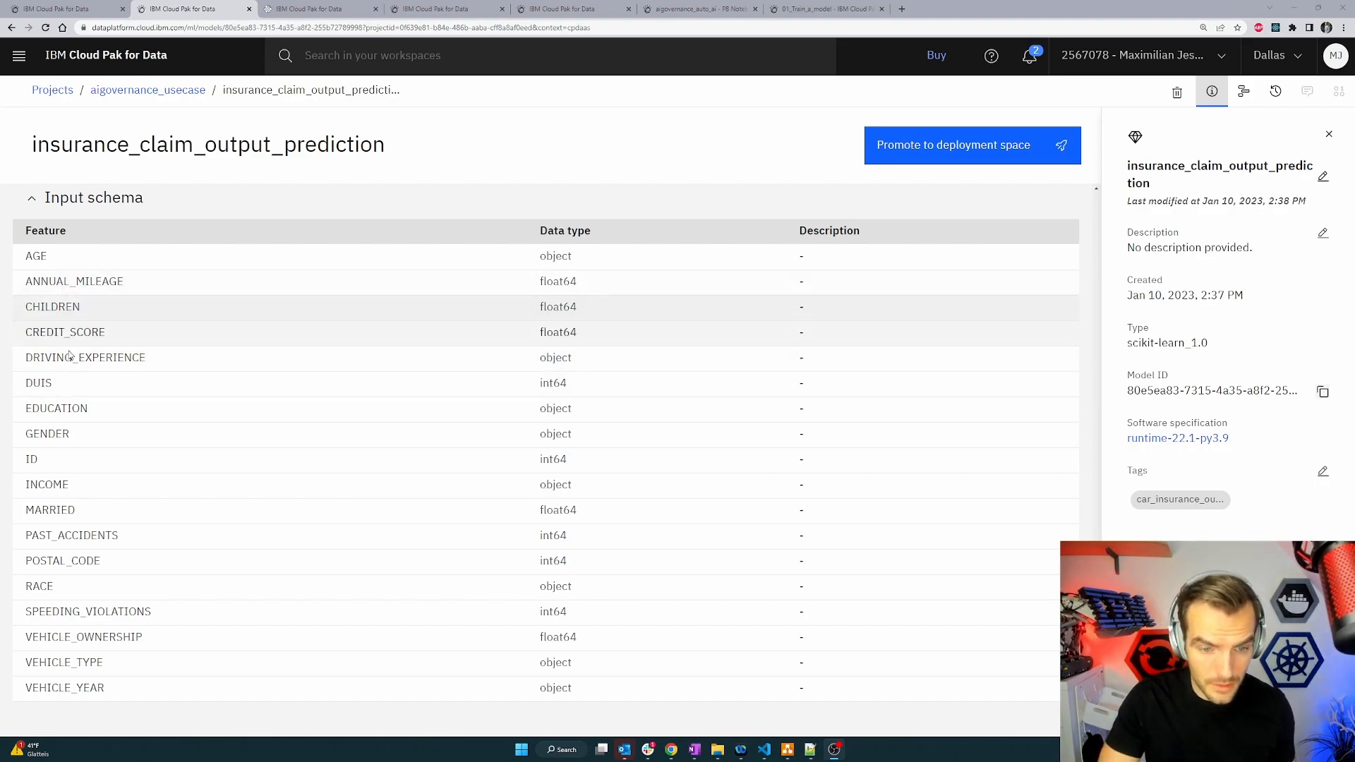
{"action": "double_click", "coordinate": [36, 256]}
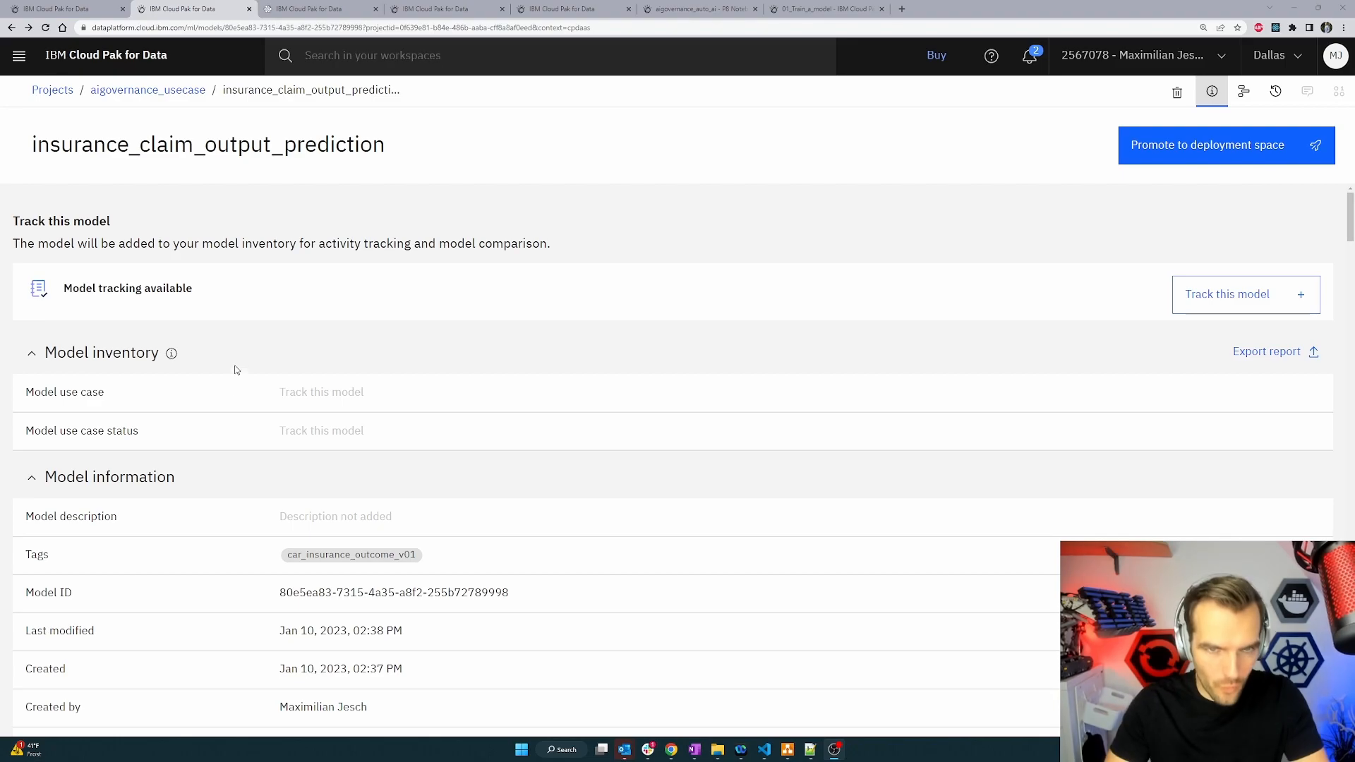
Create a new catalog named GoldenInsurancesCorp_data_ai_department with data protection and data location rules permanently enforced.
{"action": "left_click", "coordinate": [189, 90]}
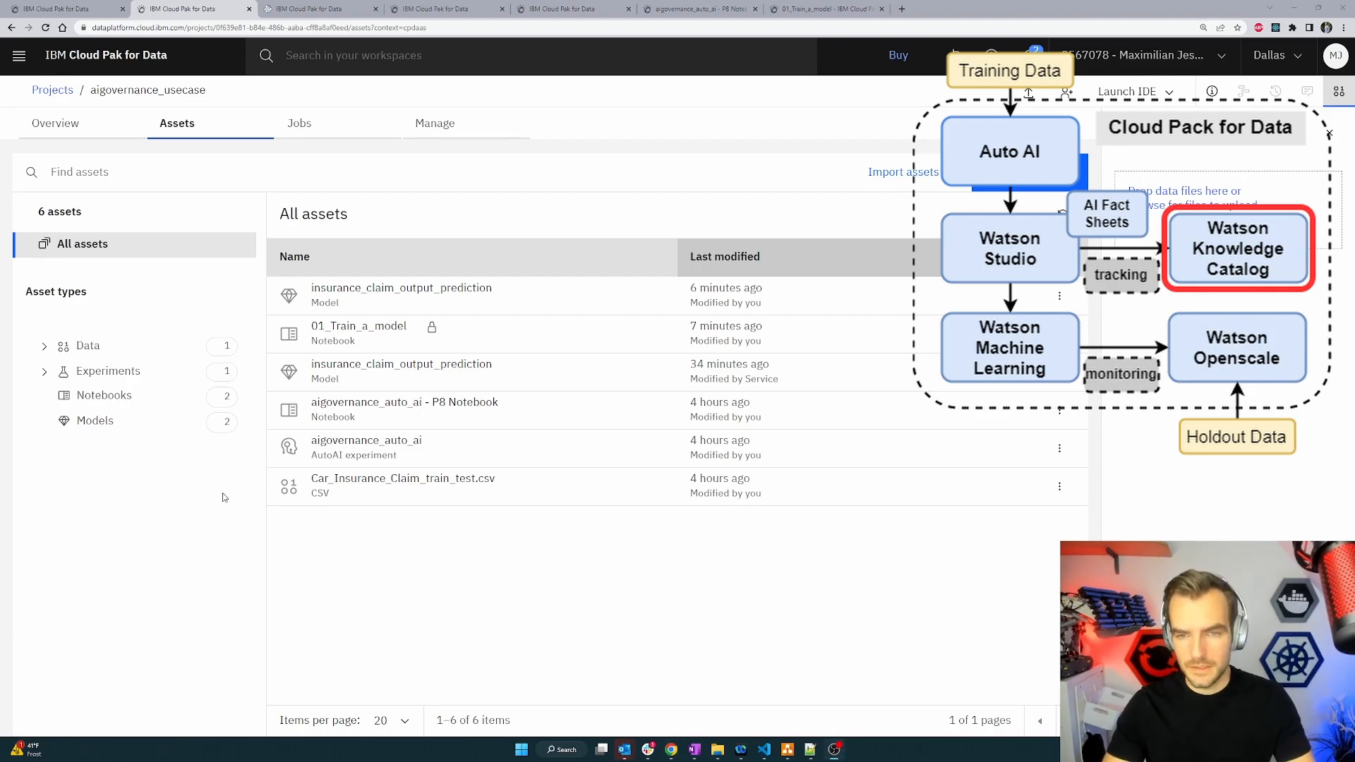
{"action": "left_click", "coordinate": [19, 55]}
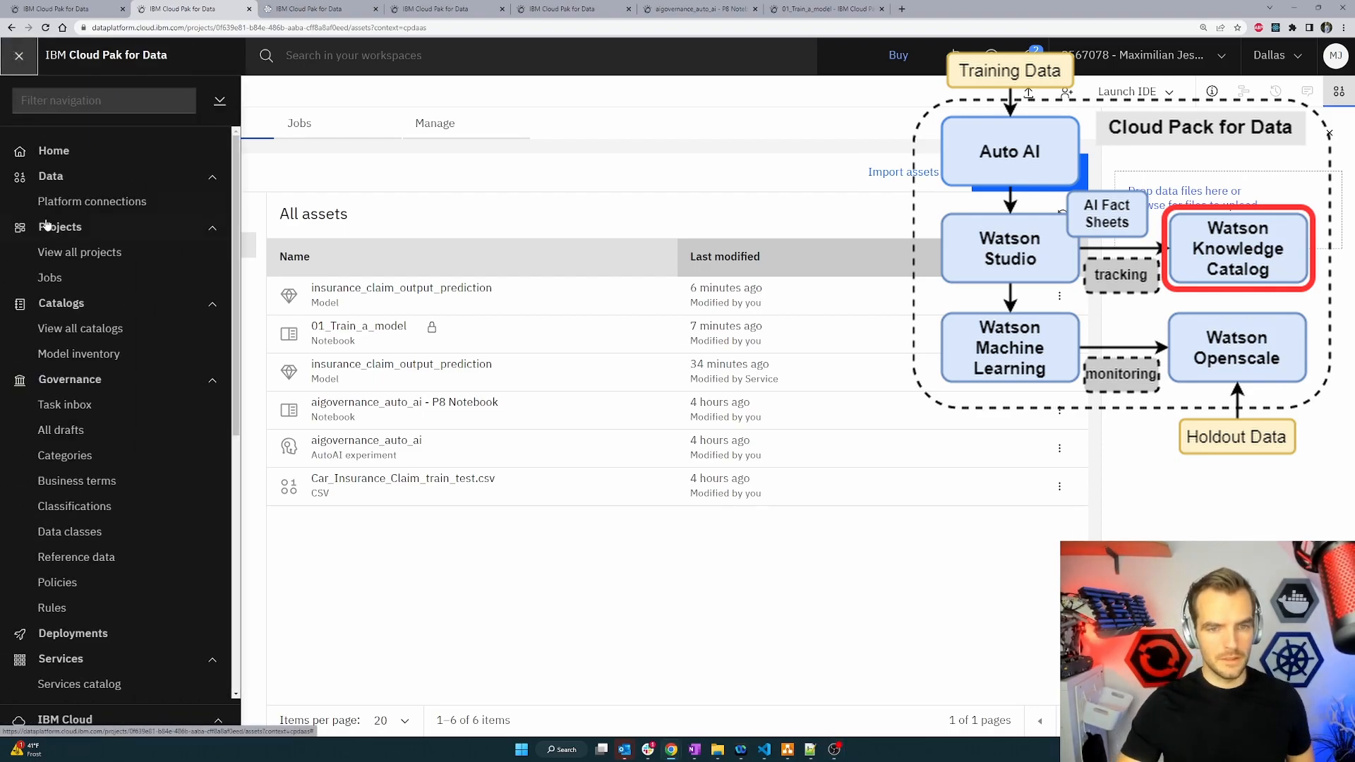
{"action": "left_click", "coordinate": [105, 341]}
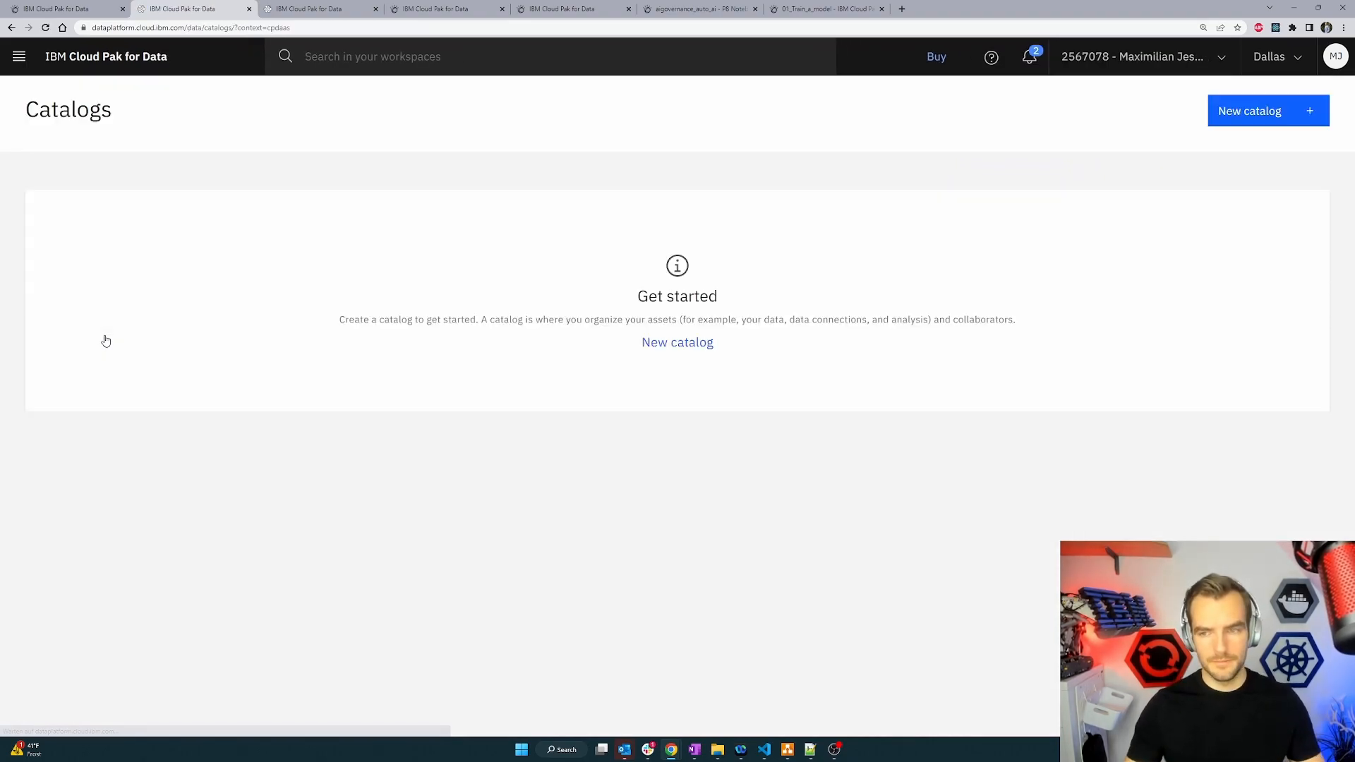
{"action": "left_click", "coordinate": [1277, 120]}
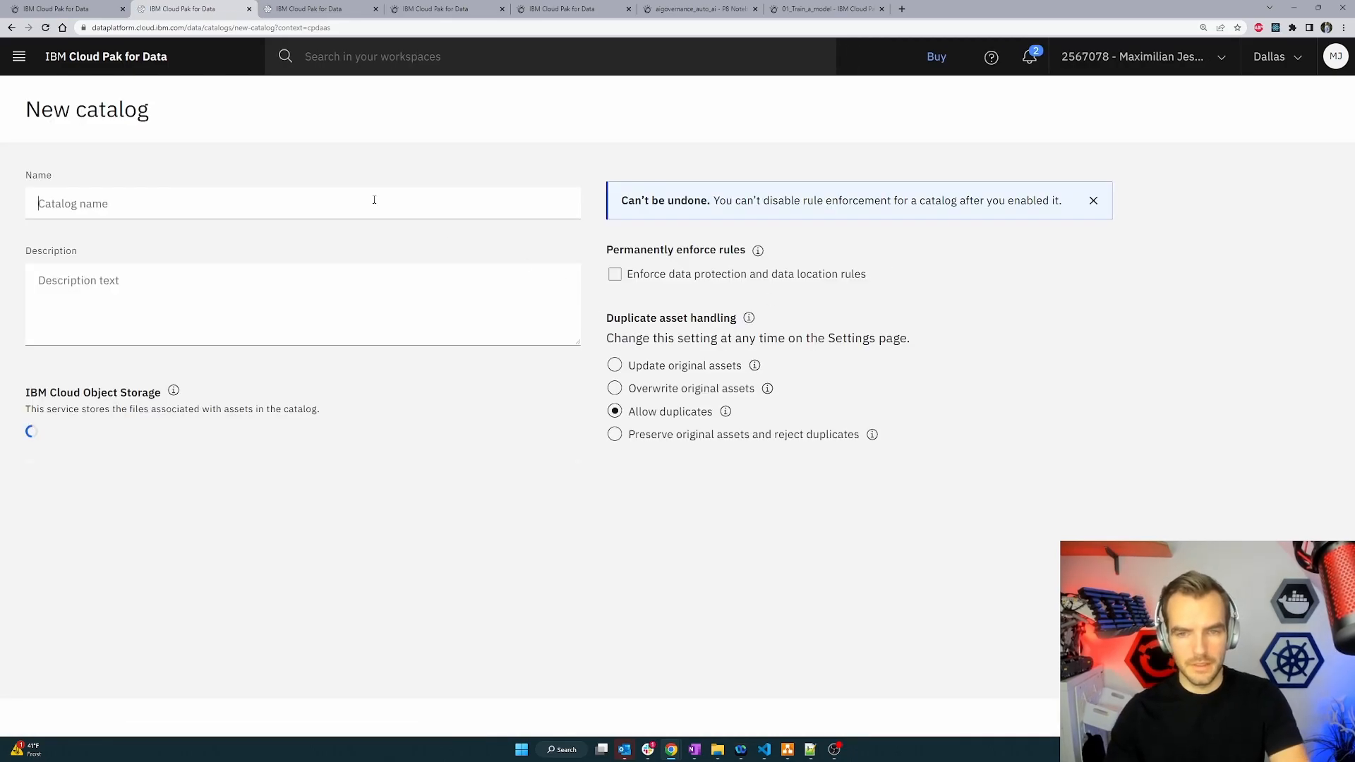
{"action": "left_click", "coordinate": [374, 200]}
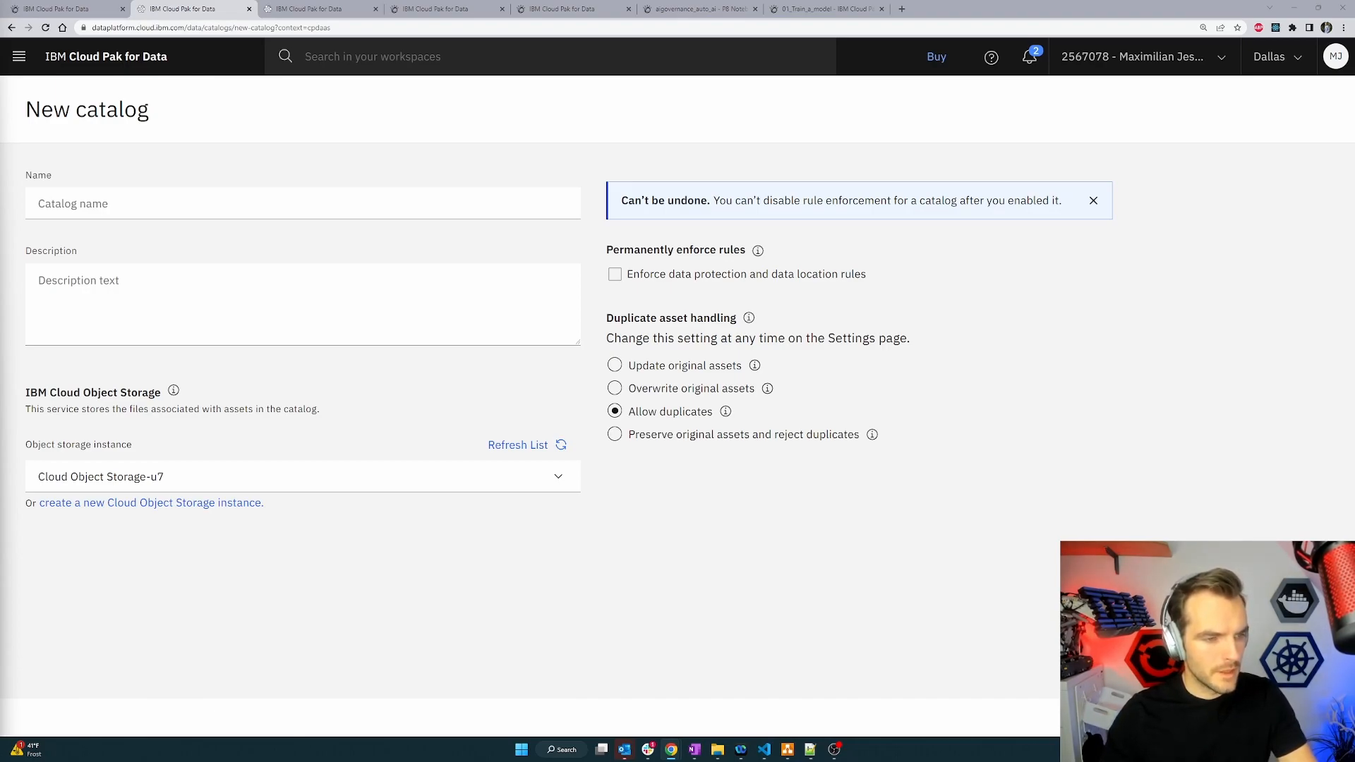
{"action": "left_click", "coordinate": [87, 217]}
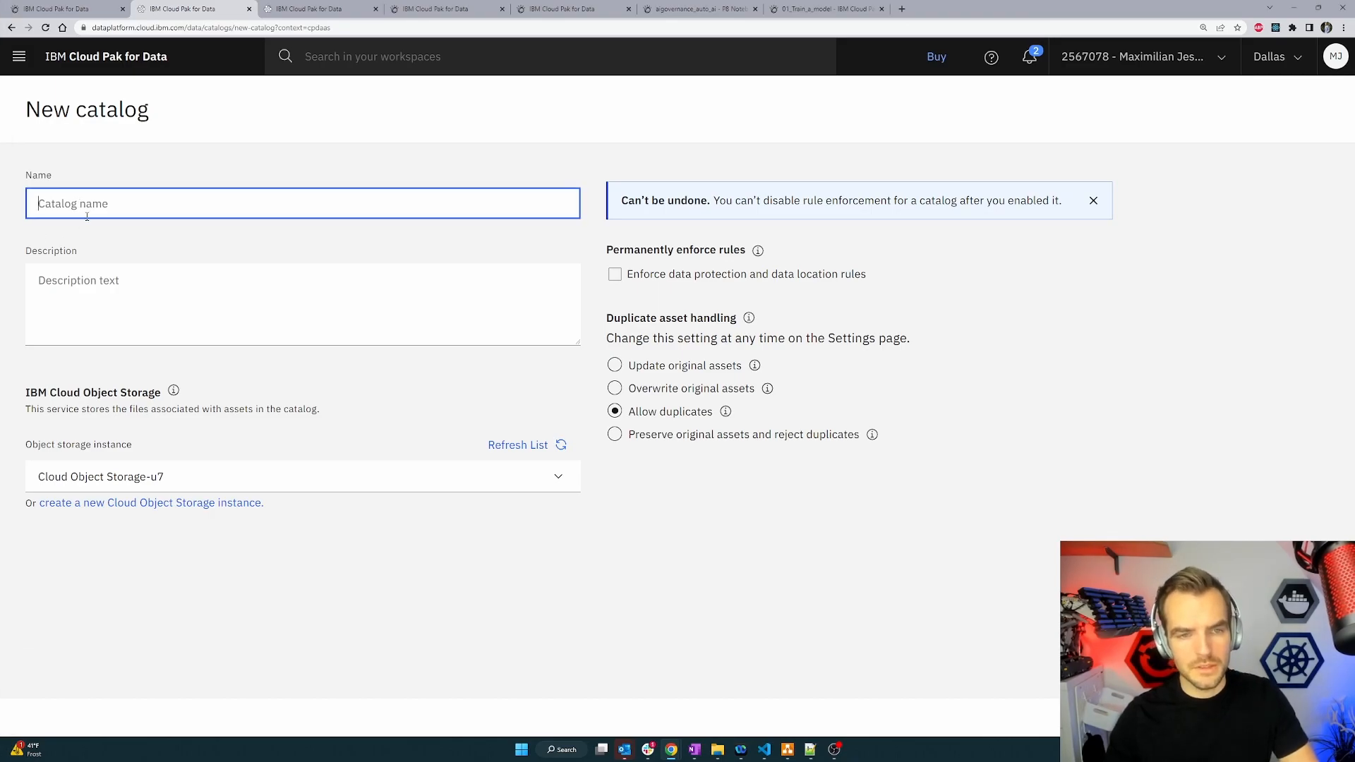
{"action": "type", "text": "GoldenInsurancesCorp_data_ai_department"}
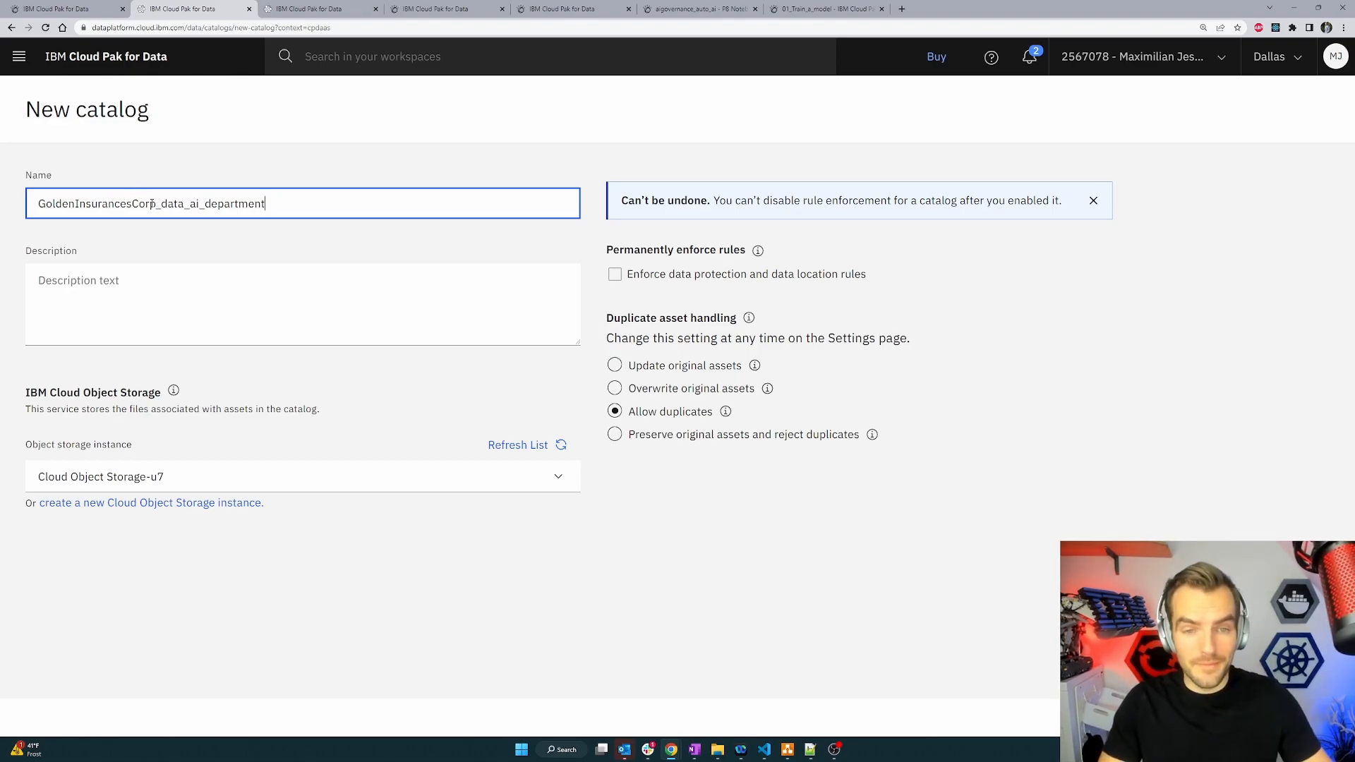
{"action": "left_click_drag", "start_coordinate": [163, 205], "coordinate": [205, 205]}
{"action": "left_click", "coordinate": [212, 206]}
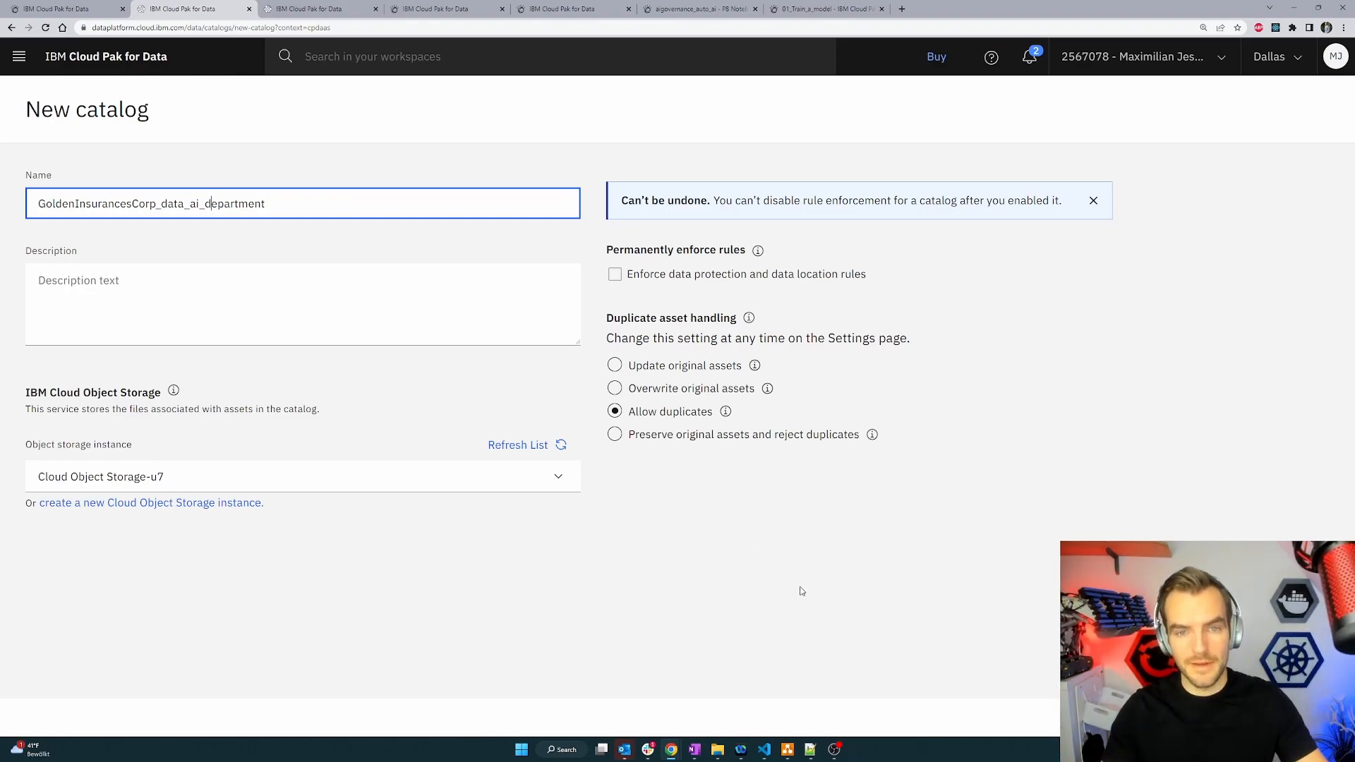
{"action": "left_click", "coordinate": [615, 275]}
{"action": "left_click", "coordinate": [811, 452]}
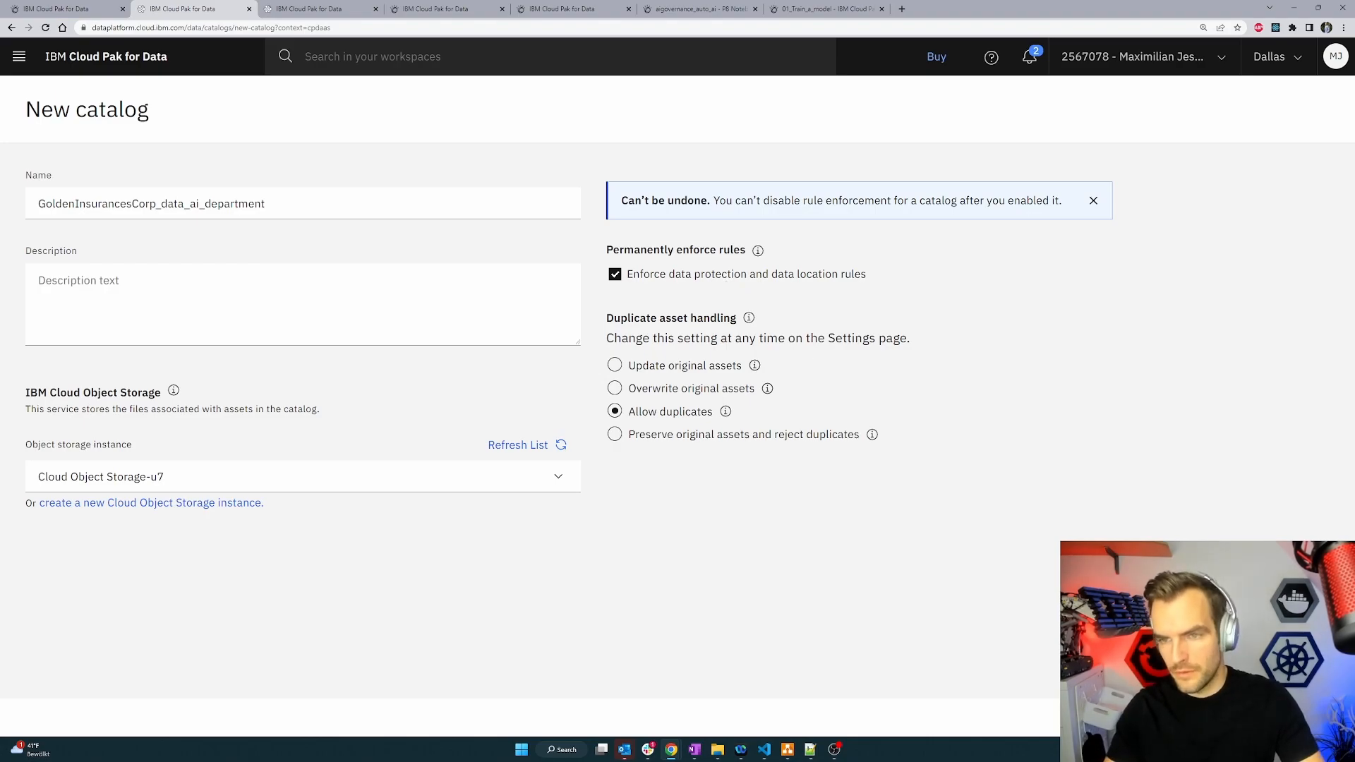
{"action": "left_click", "coordinate": [1279, 718]}
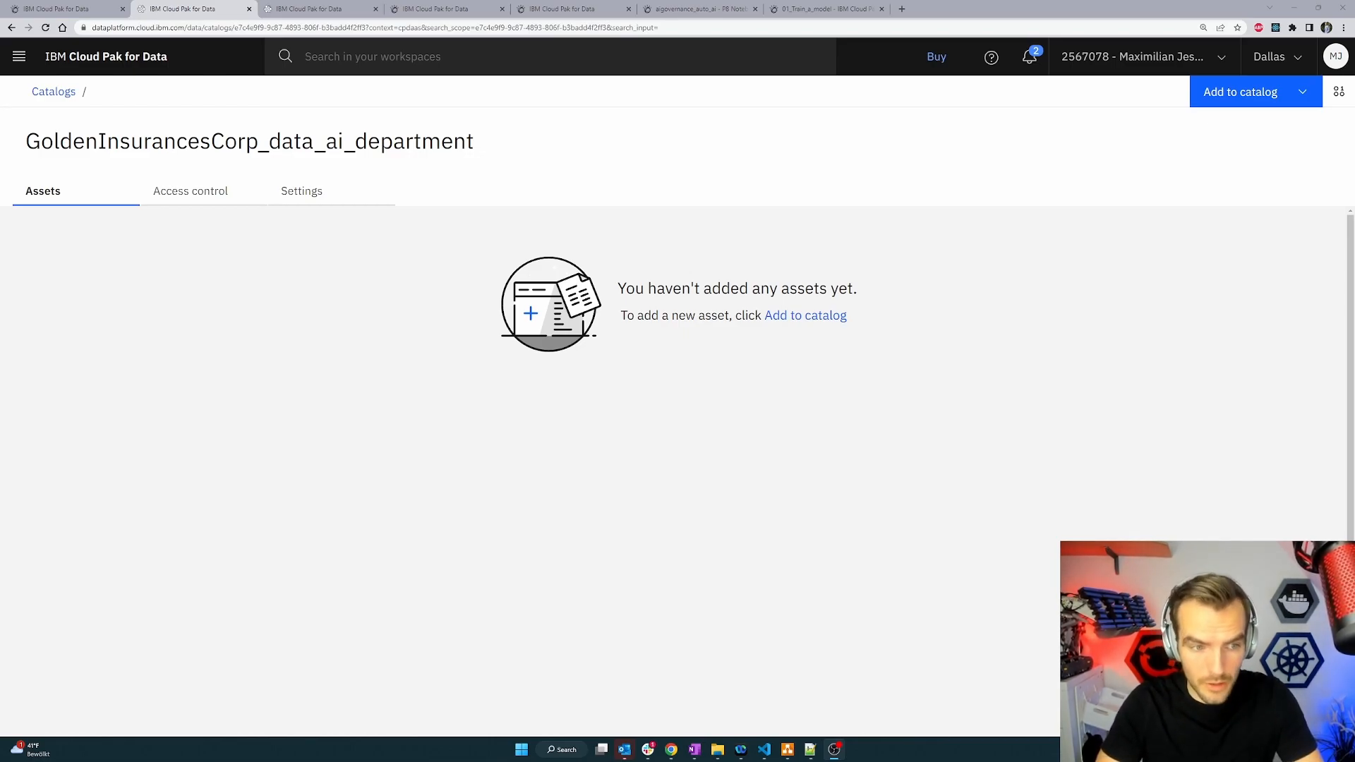
Create a model use case named car_insurance_outcome_prediction in the model inventory.
{"action": "left_click", "coordinate": [20, 55]}
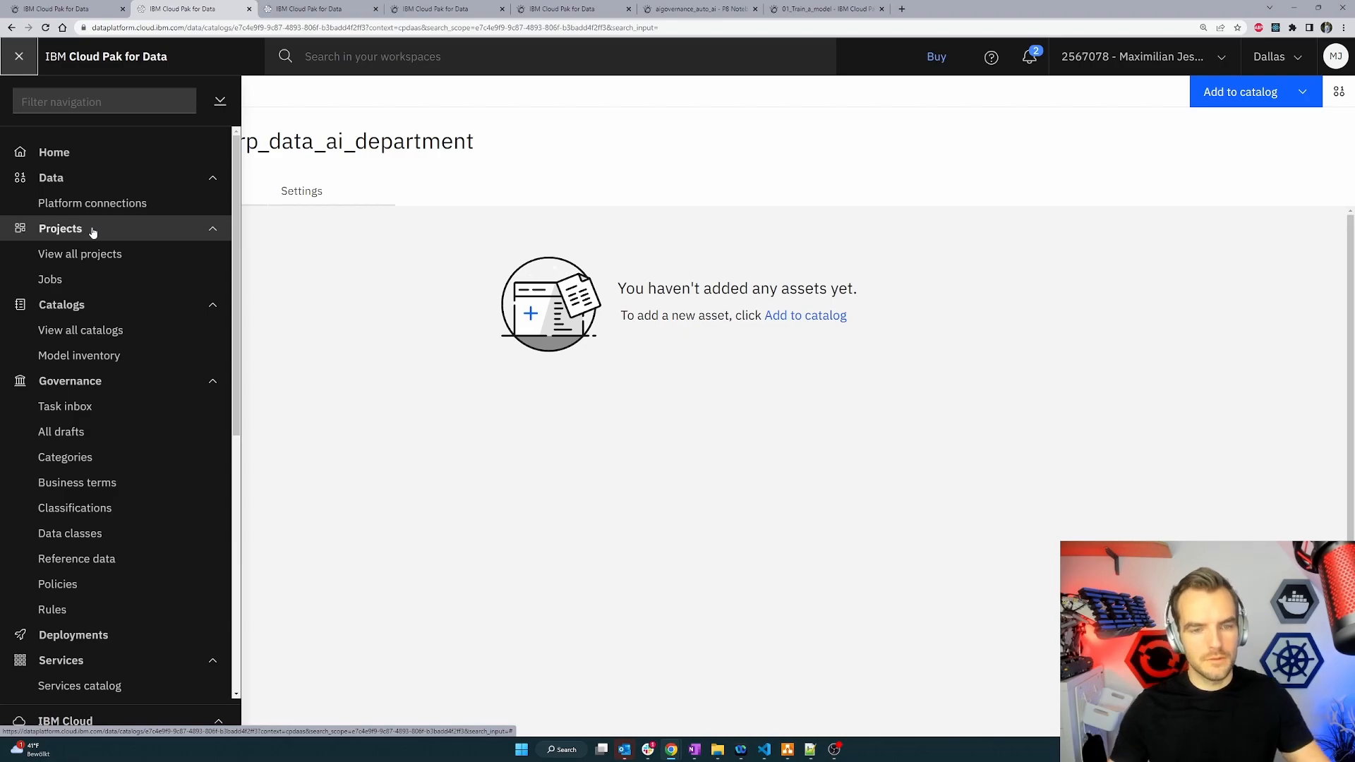
{"action": "left_click", "coordinate": [136, 360]}
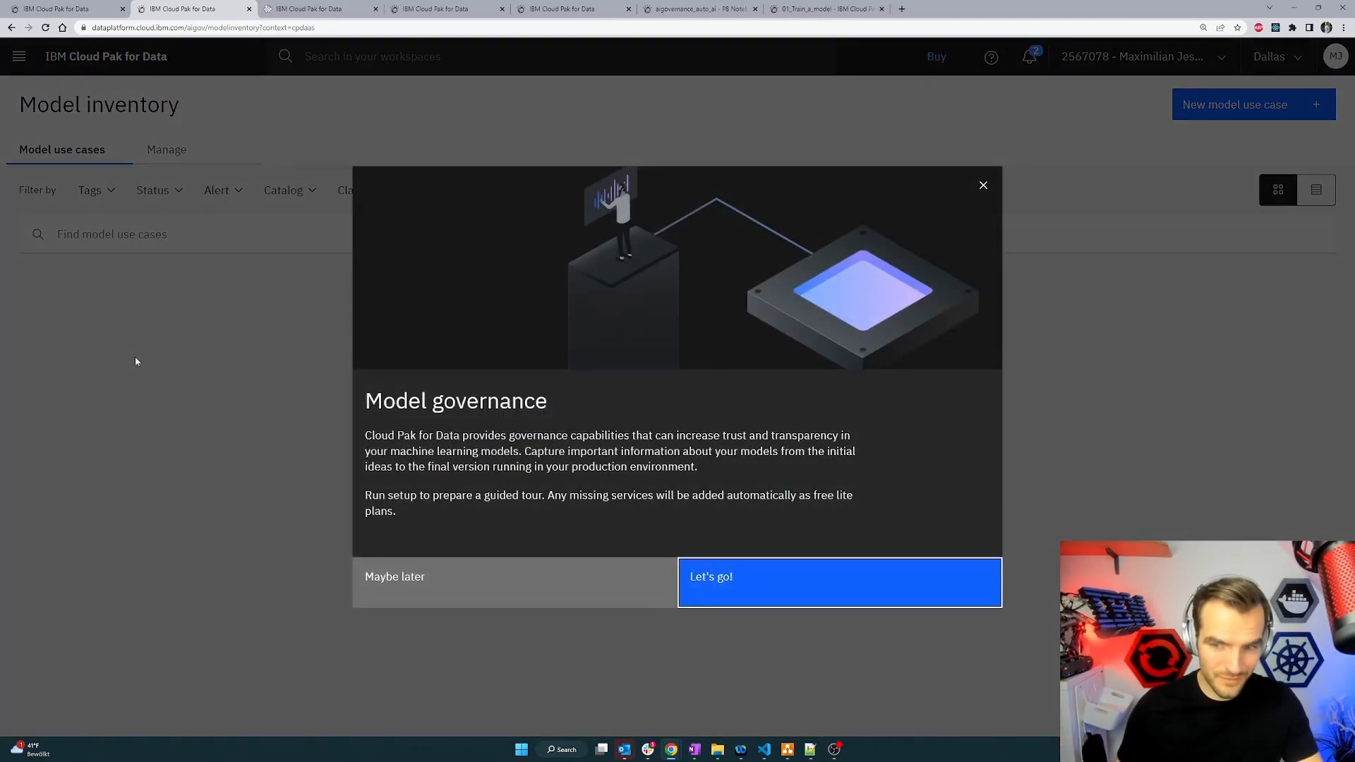
{"action": "left_click", "coordinate": [983, 185]}
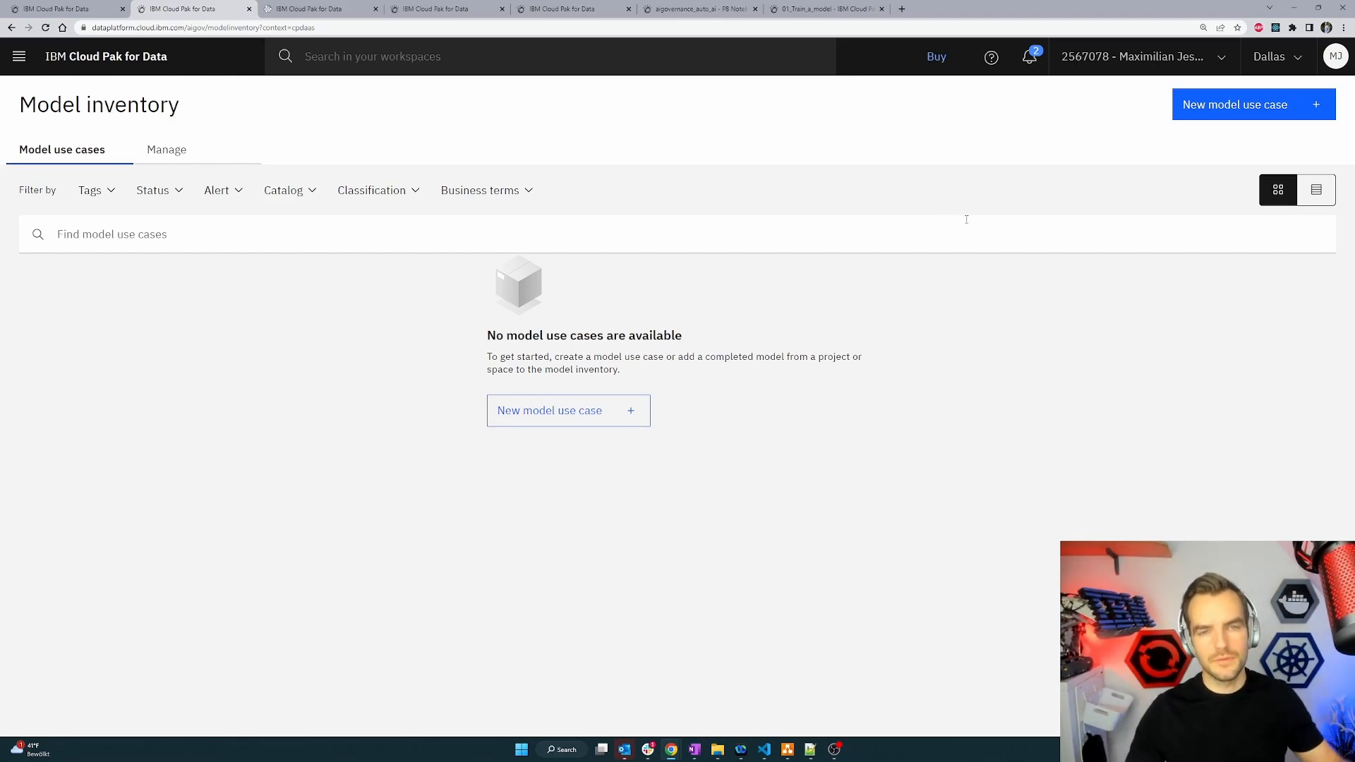
{"action": "left_click", "coordinate": [1226, 103]}
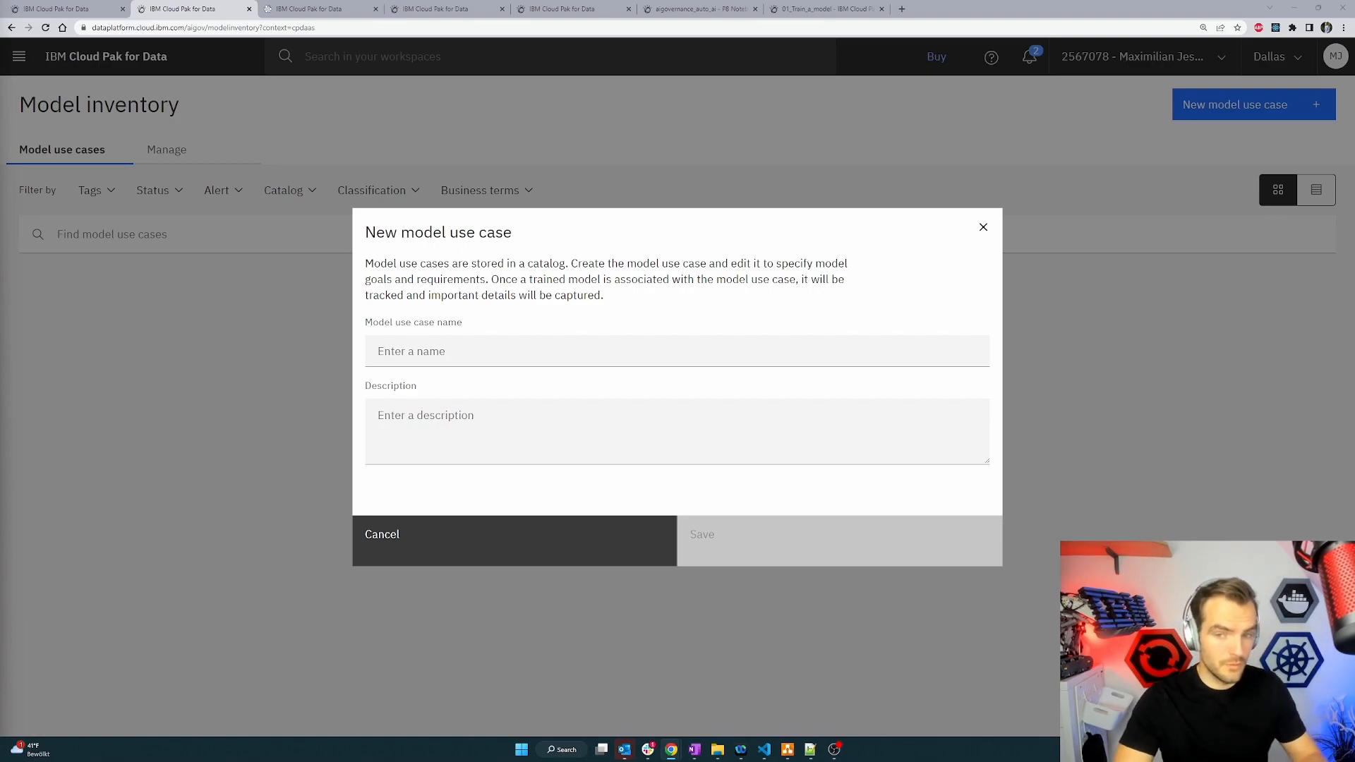
{"action": "left_click", "coordinate": [407, 346]}
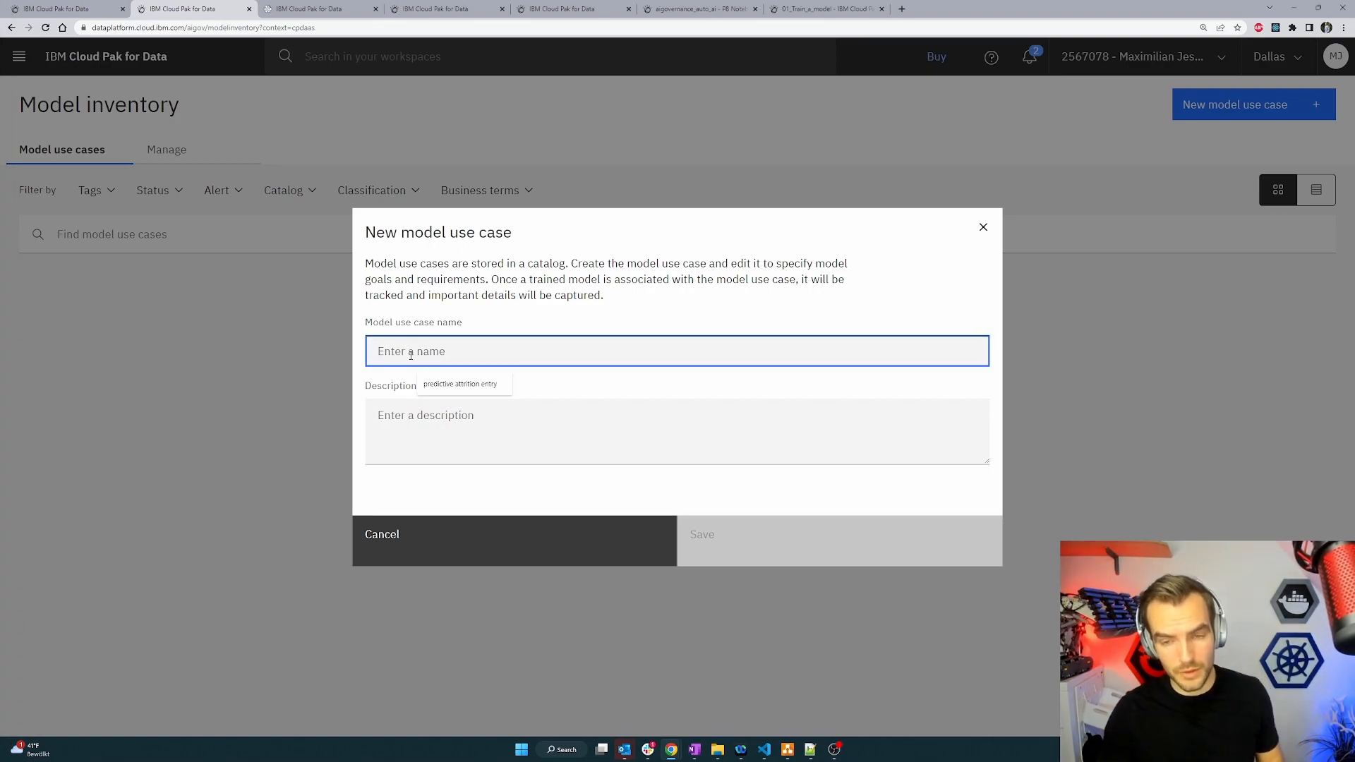
{"action": "type", "text": "car_insurance_outcome_prediction"}
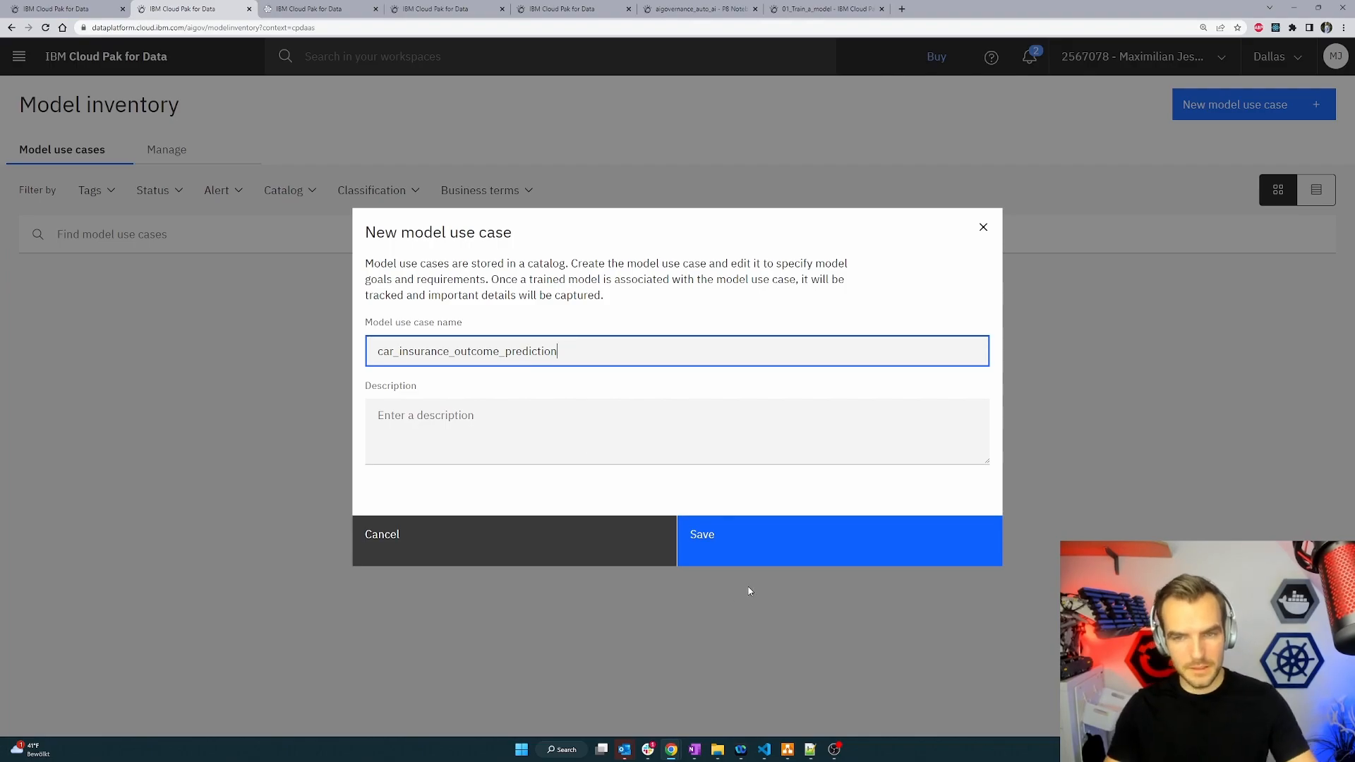
{"action": "left_click", "coordinate": [713, 533]}
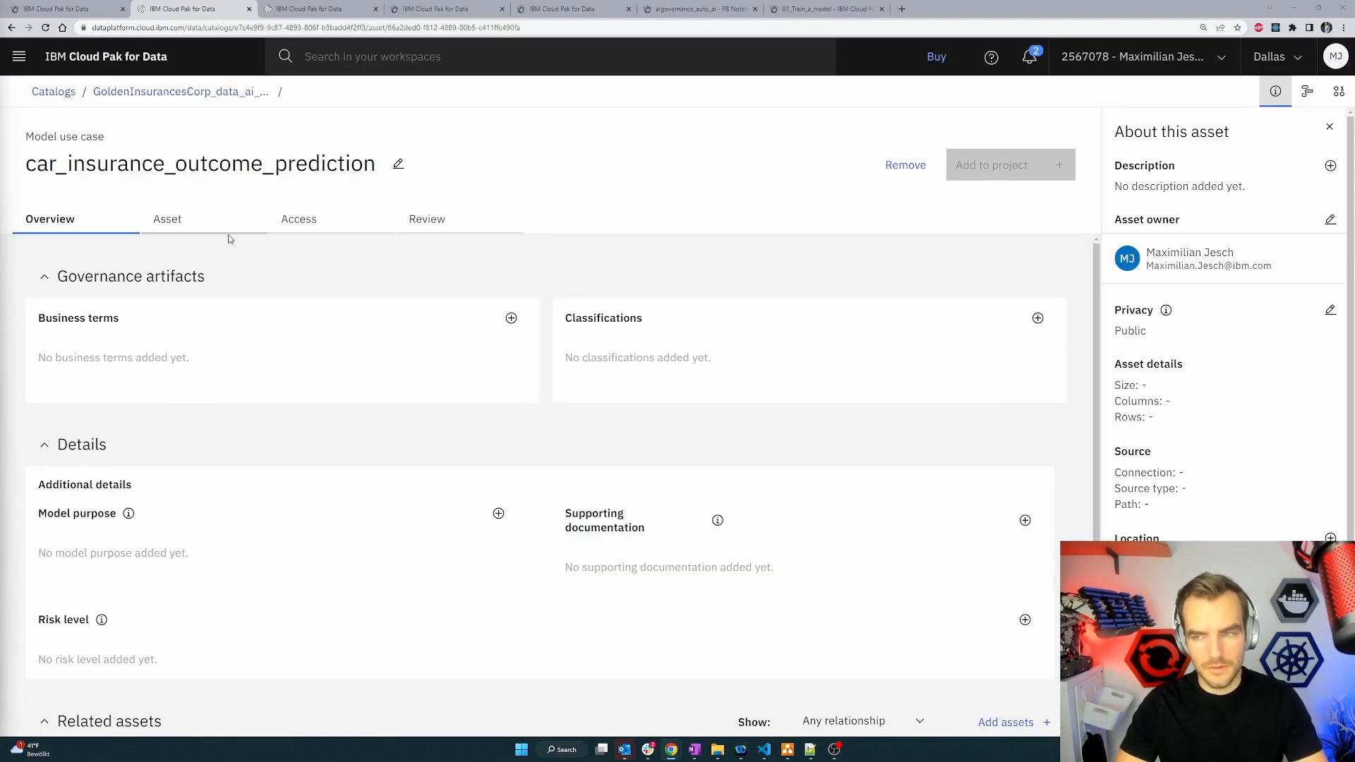
{"action": "scroll", "coordinate": [385, 353], "scroll_direction": "down", "scroll_amount": 3}
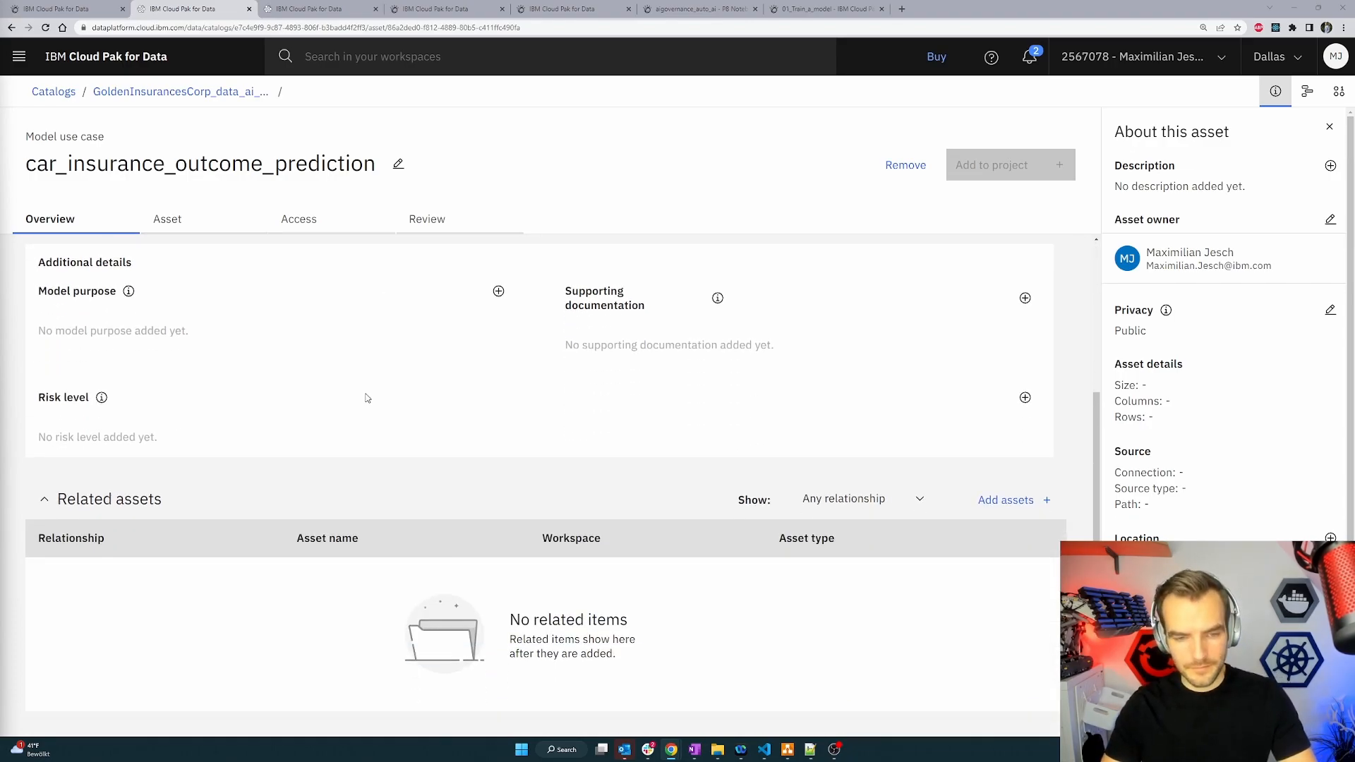
{"action": "scroll", "coordinate": [362, 401], "scroll_direction": "up", "scroll_amount": 3}
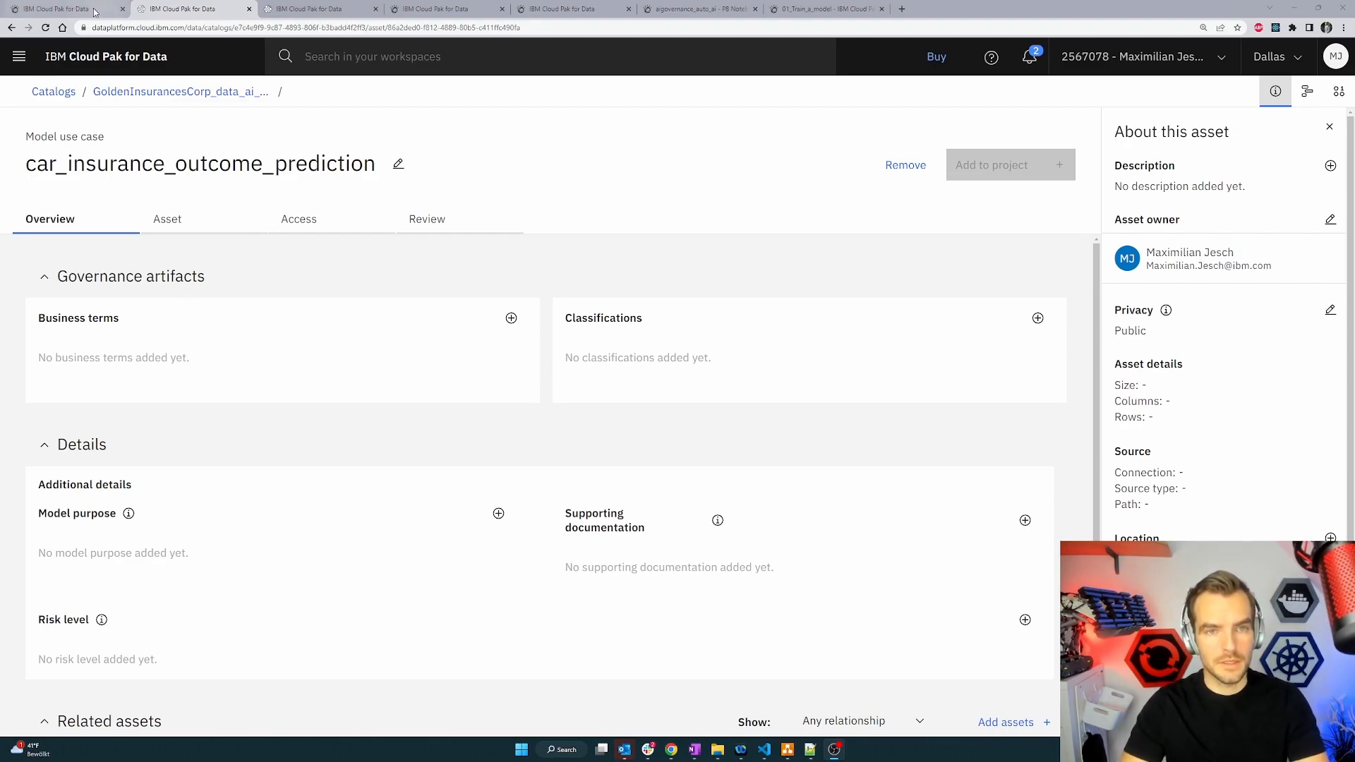
Return to the insurance_claim_output_prediction model in the project and start tracking it in the model inventory.
{"action": "left_click", "coordinate": [71, 8]}
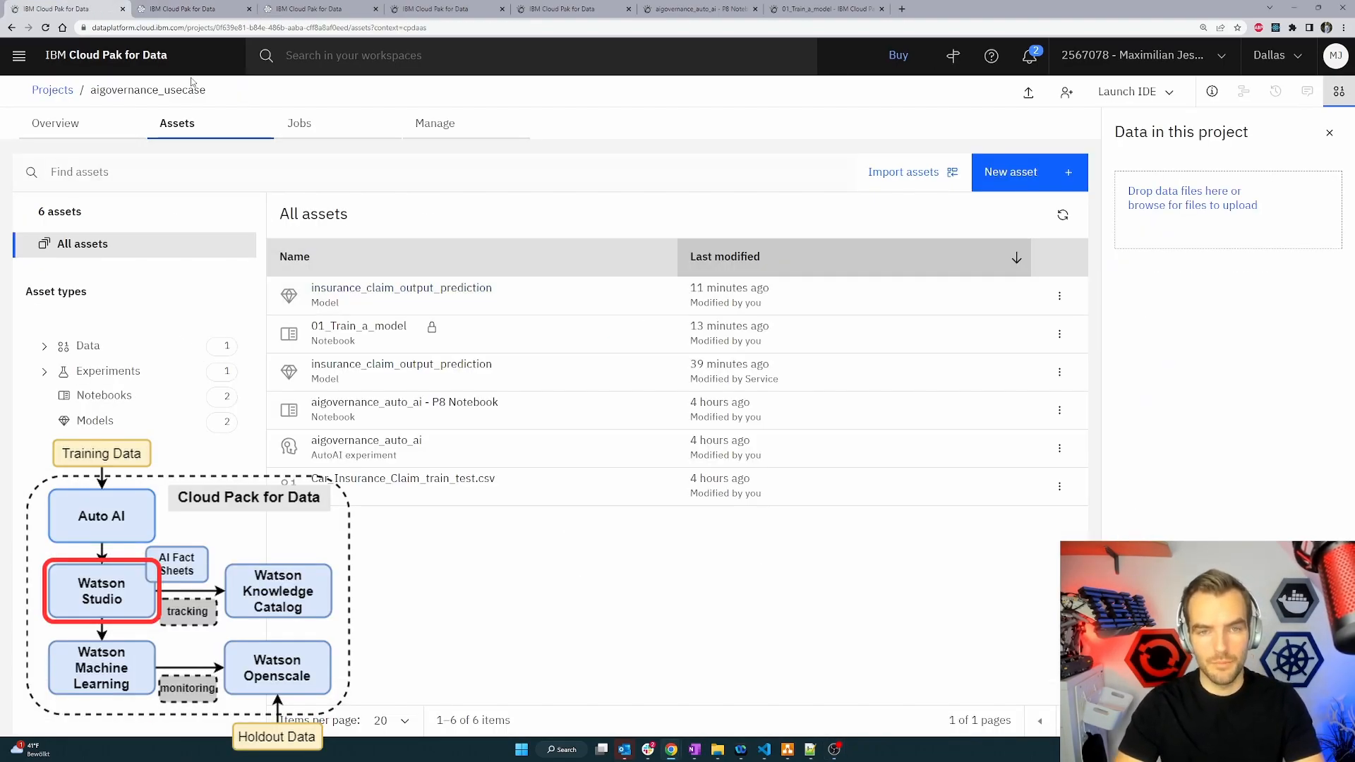
{"action": "left_click", "coordinate": [432, 298]}
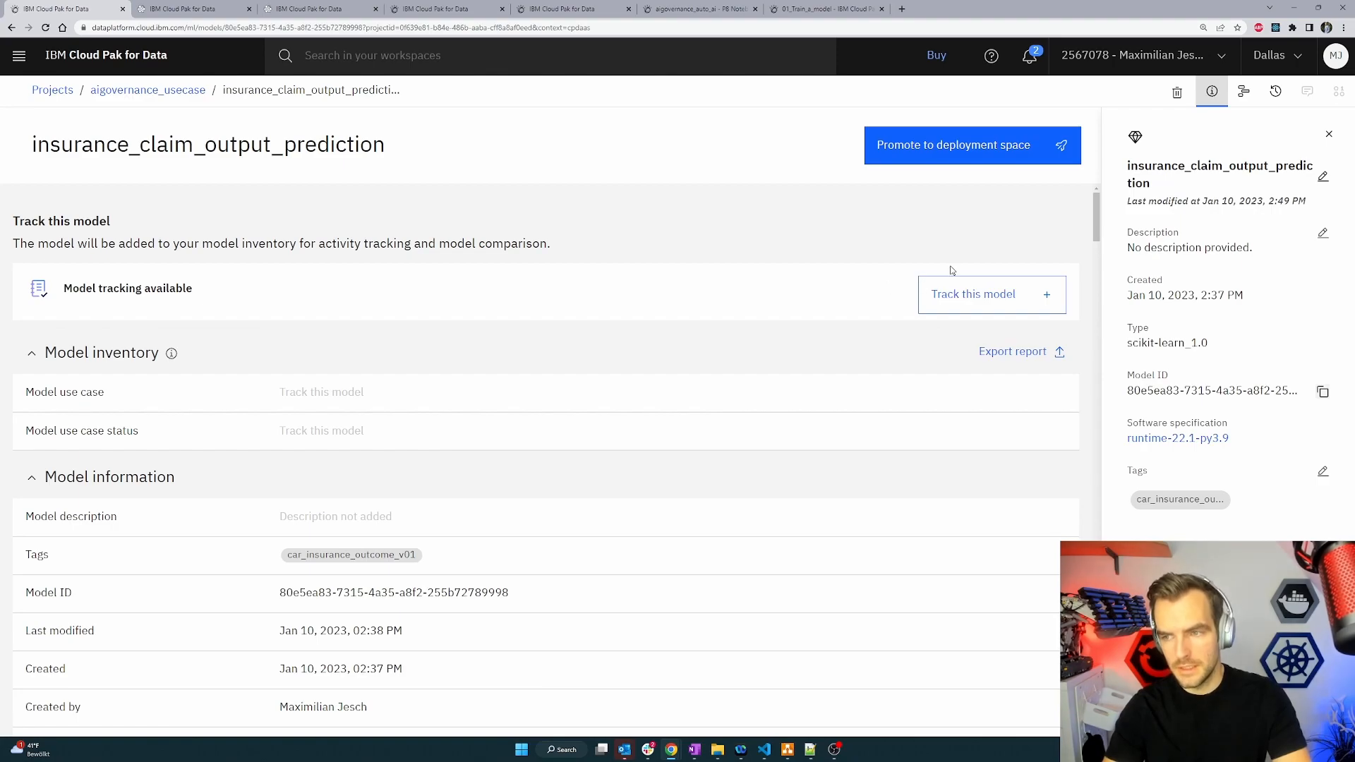
{"action": "left_click", "coordinate": [975, 297]}
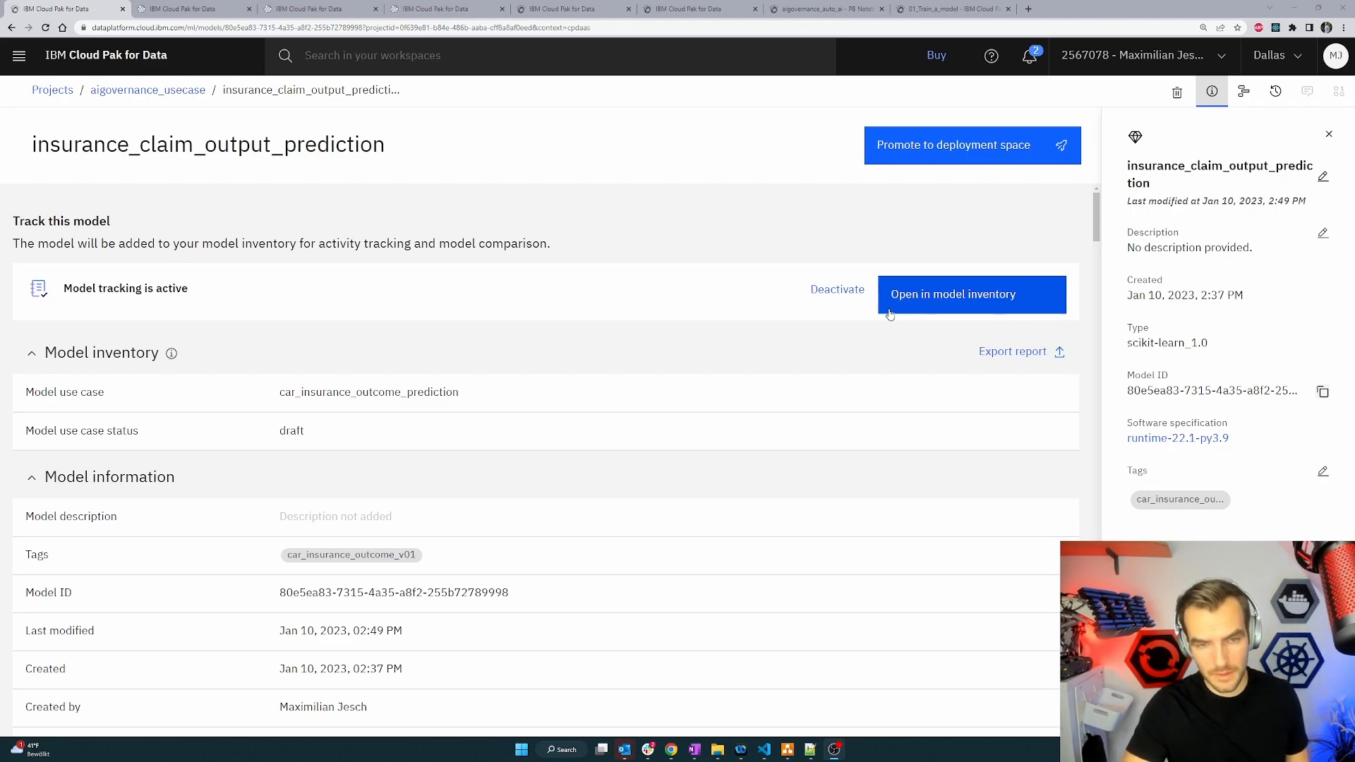
Open the model in the model inventory and examine the use case's related assets and model tracking lifecycle.
{"action": "left_click", "coordinate": [985, 311]}
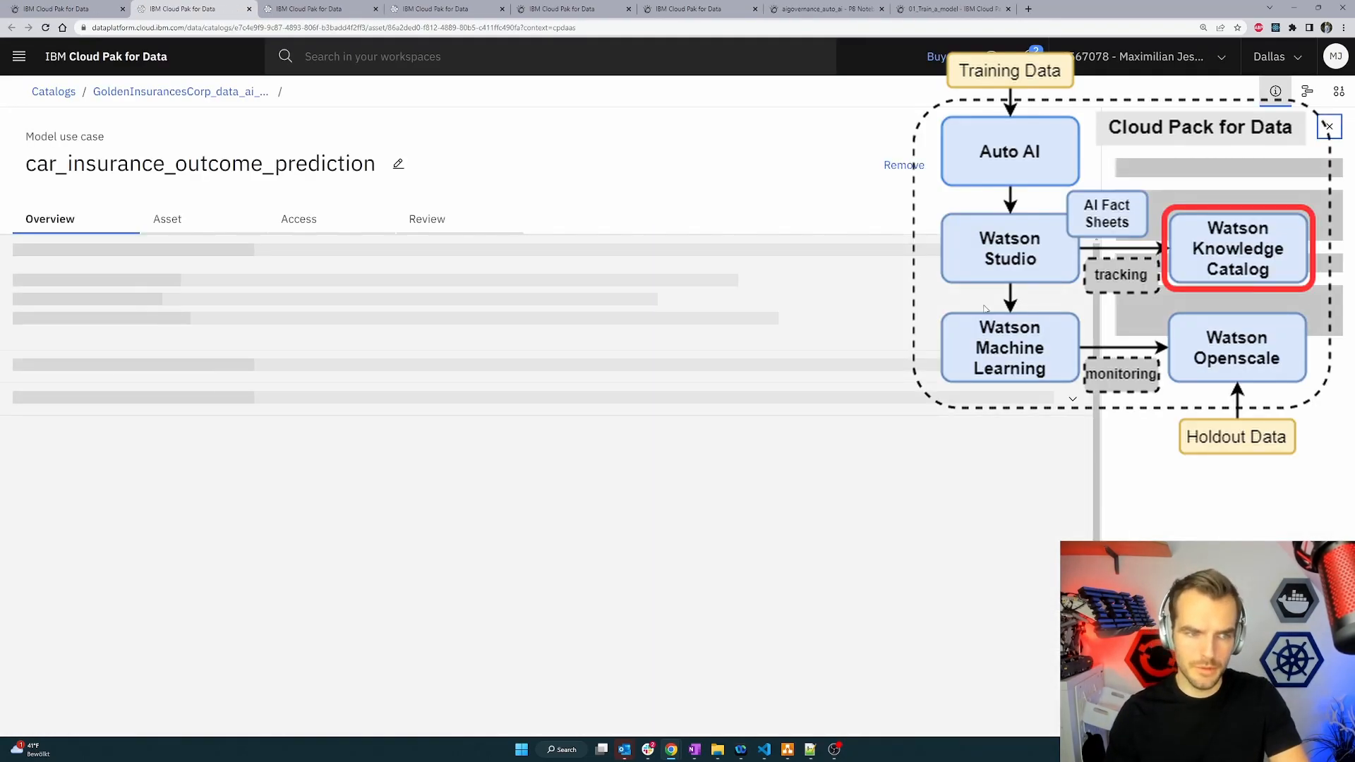
{"action": "scroll", "coordinate": [296, 382], "scroll_direction": "down", "scroll_amount": 3}
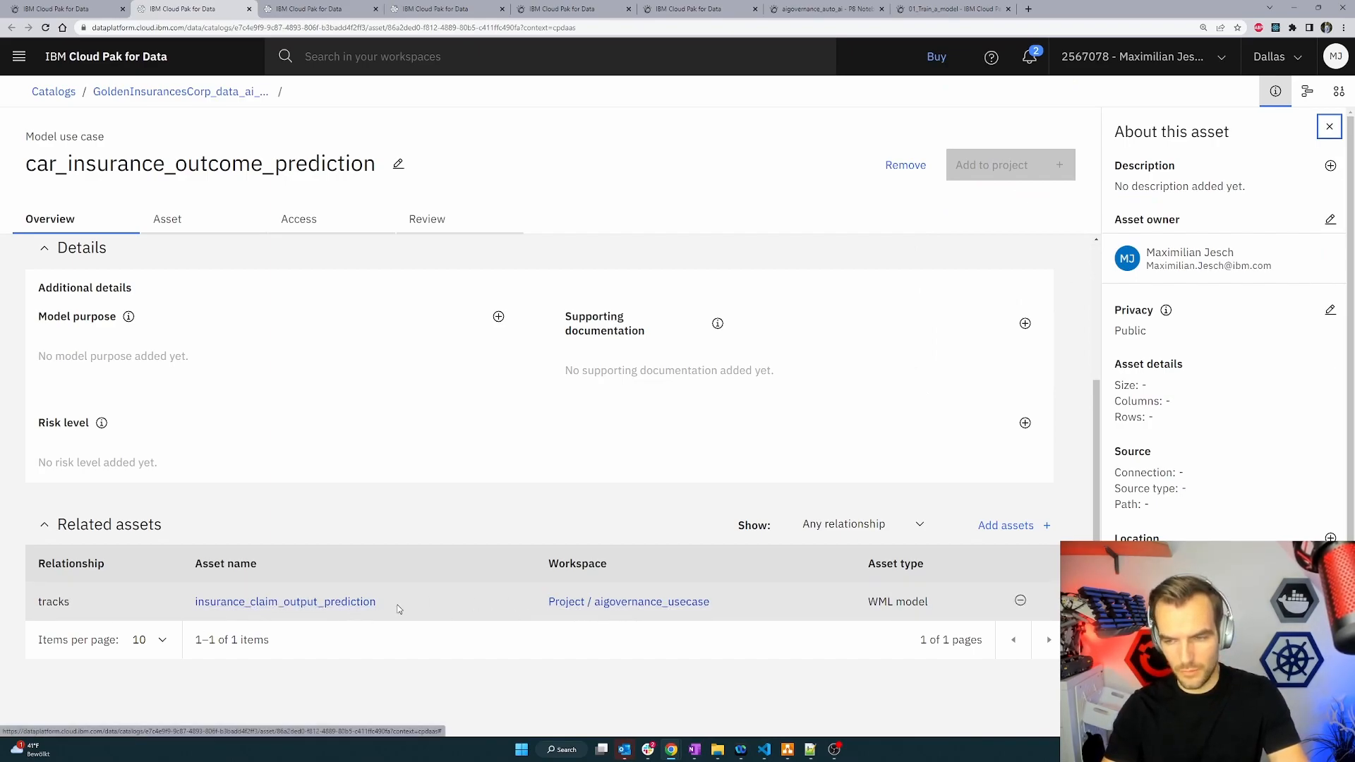
{"action": "scroll", "coordinate": [366, 619], "scroll_direction": "up", "scroll_amount": 3}
{"action": "left_click", "coordinate": [170, 220]}
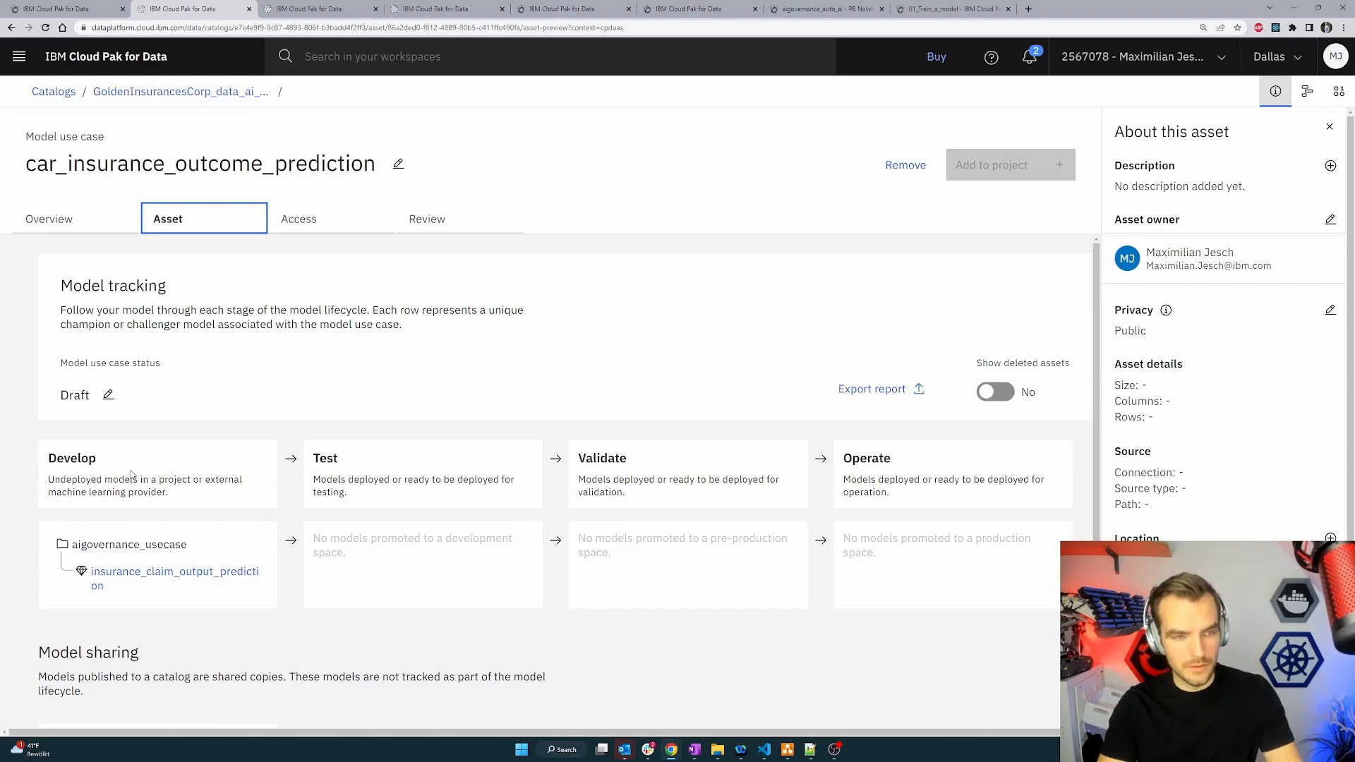
{"action": "scroll", "coordinate": [185, 629], "scroll_direction": "down", "scroll_amount": 1}
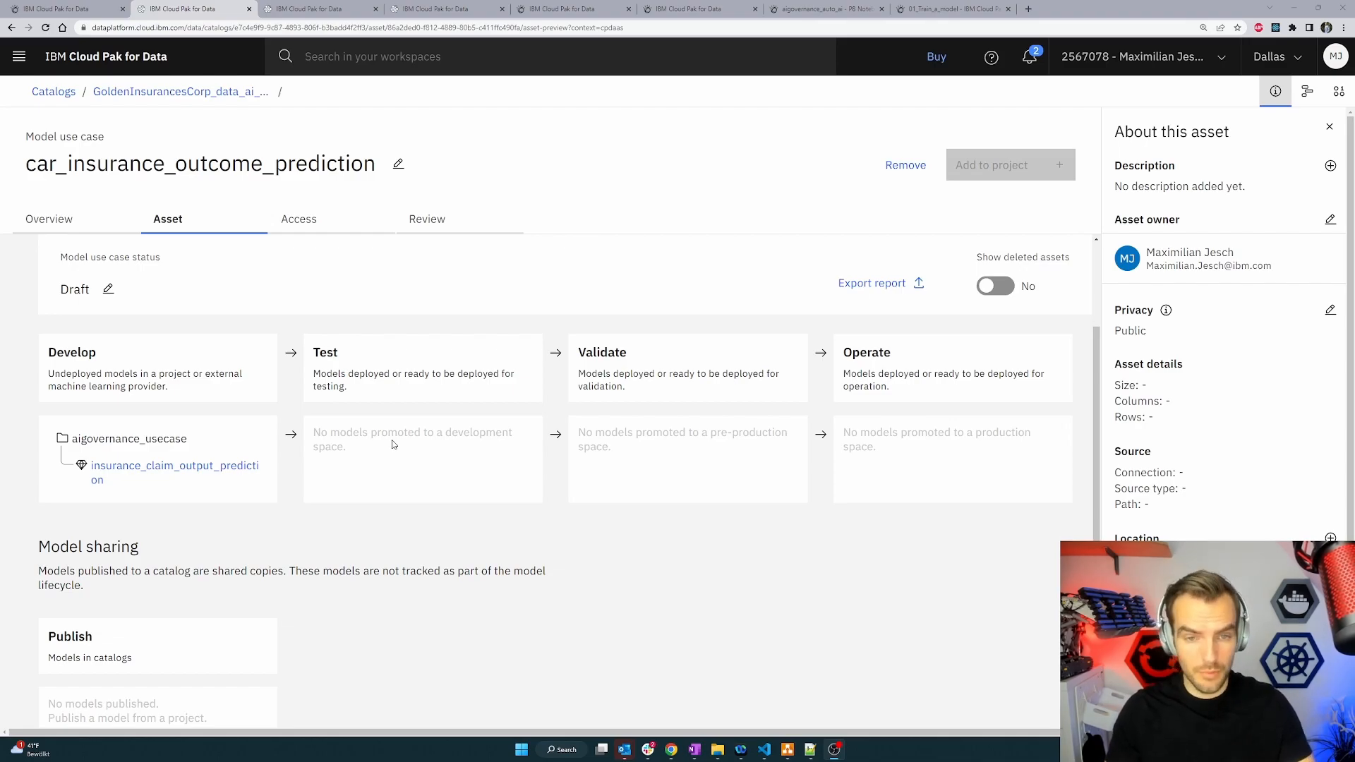
Start promoting the insurance_claim_output_prediction model to a deployment space, choosing to create a new space.
{"action": "left_click", "coordinate": [92, 9]}
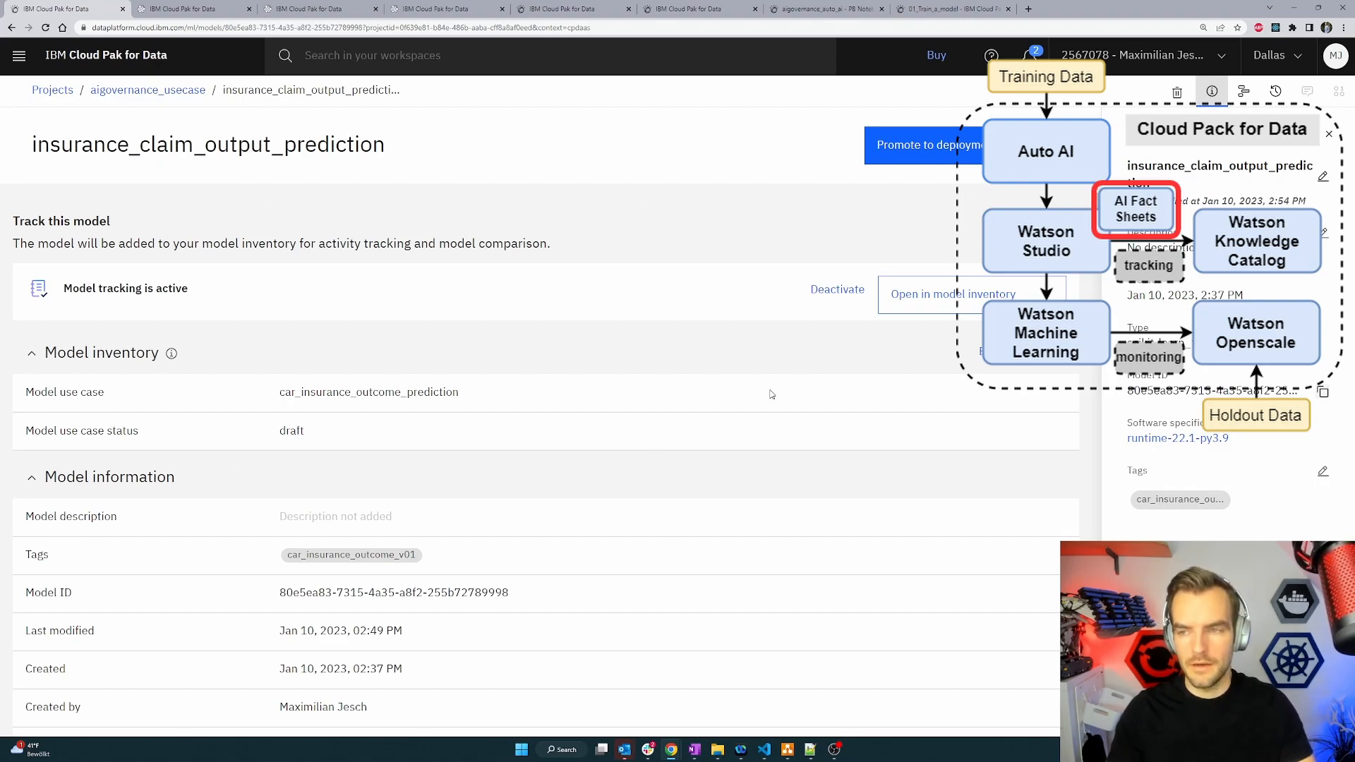
{"action": "left_click", "coordinate": [951, 136]}
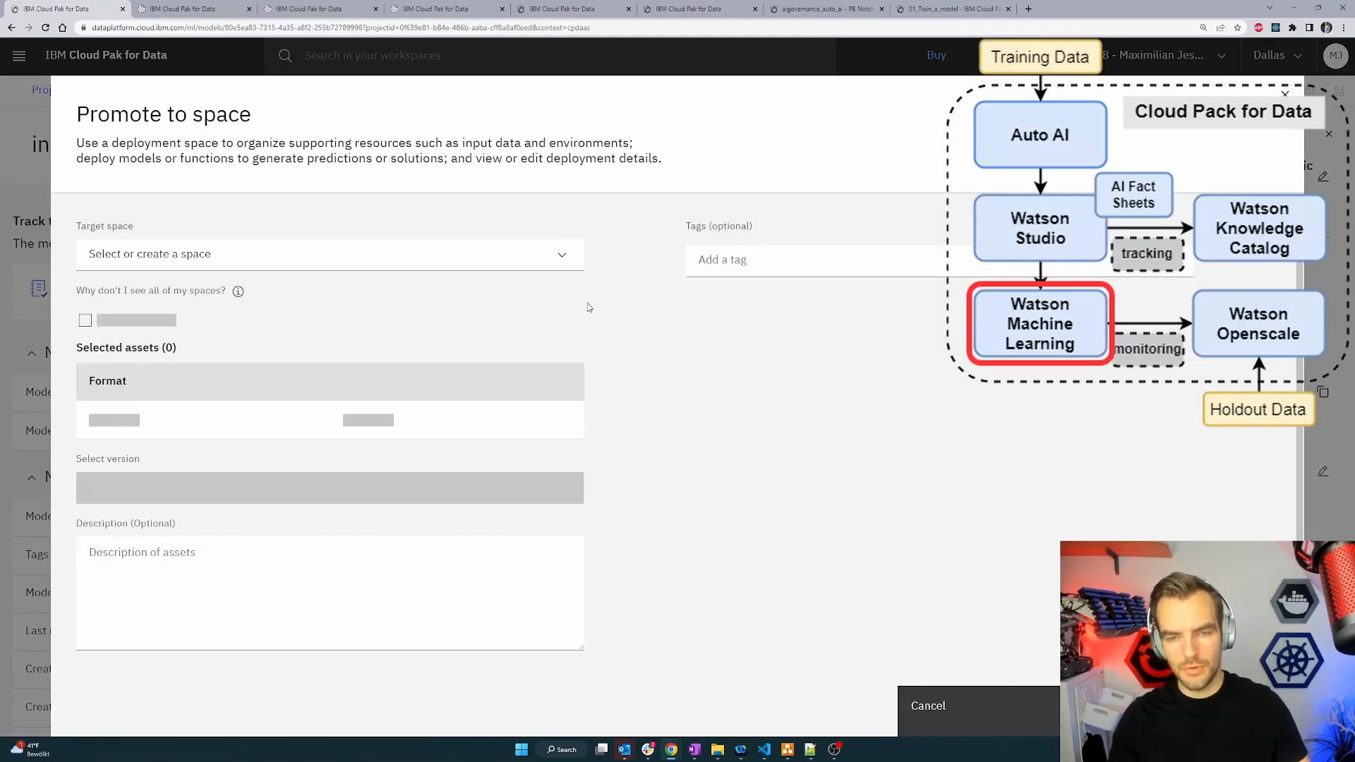
{"action": "left_click", "coordinate": [529, 263]}
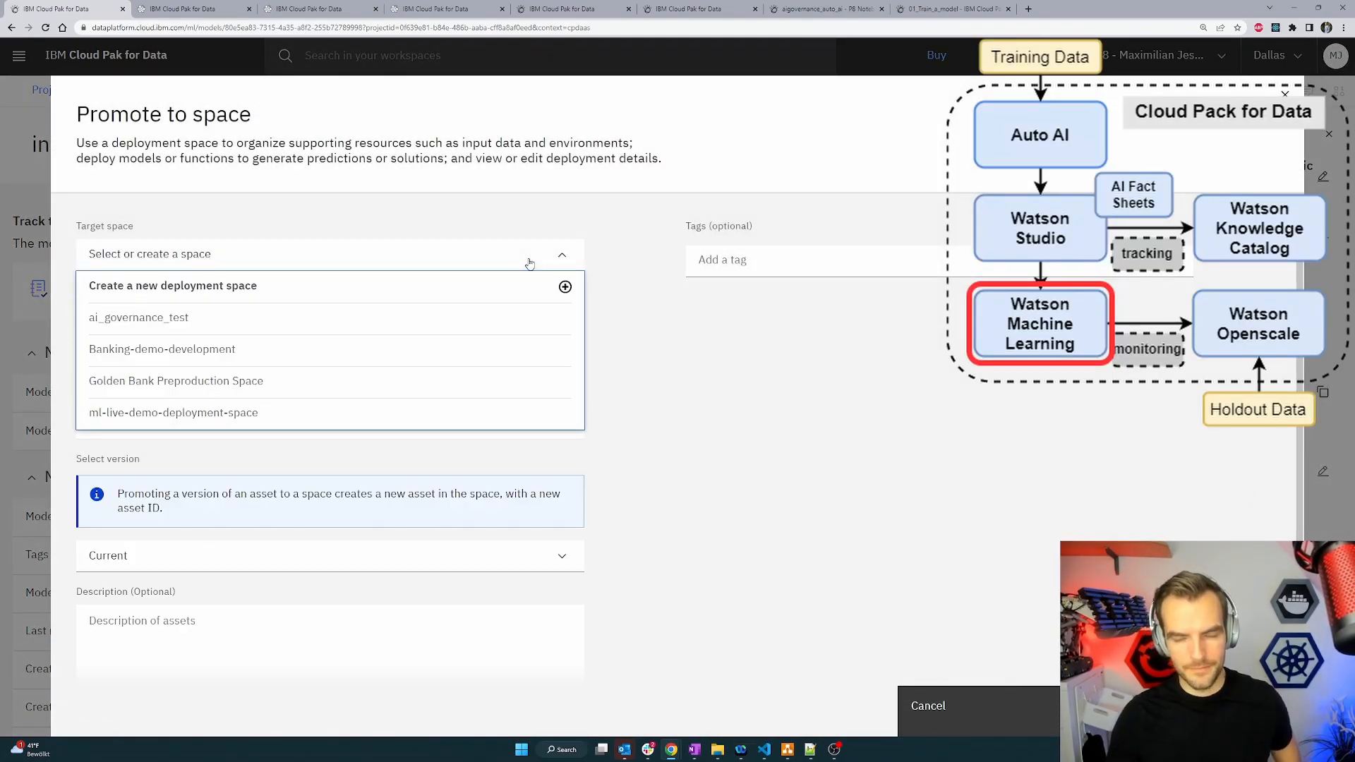
{"action": "left_click", "coordinate": [530, 263]}
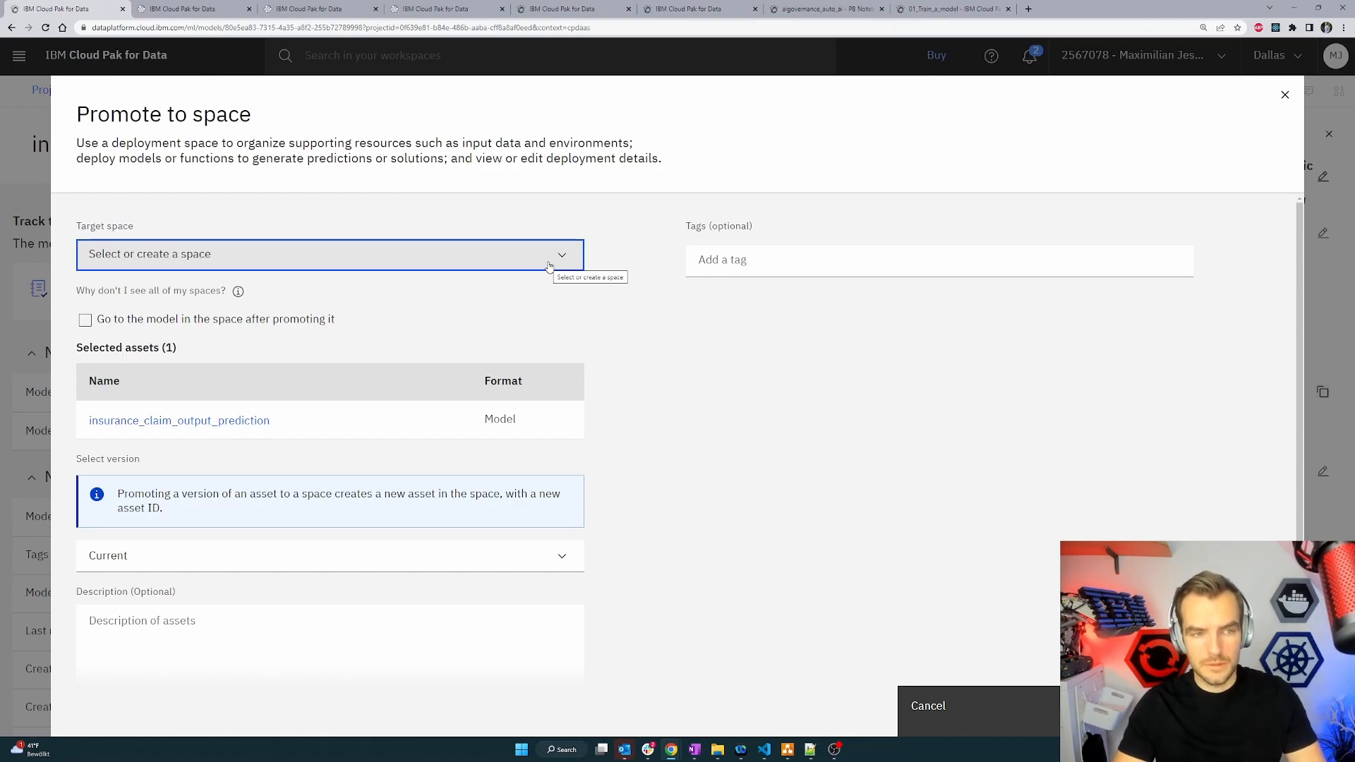
{"action": "left_click", "coordinate": [549, 266]}
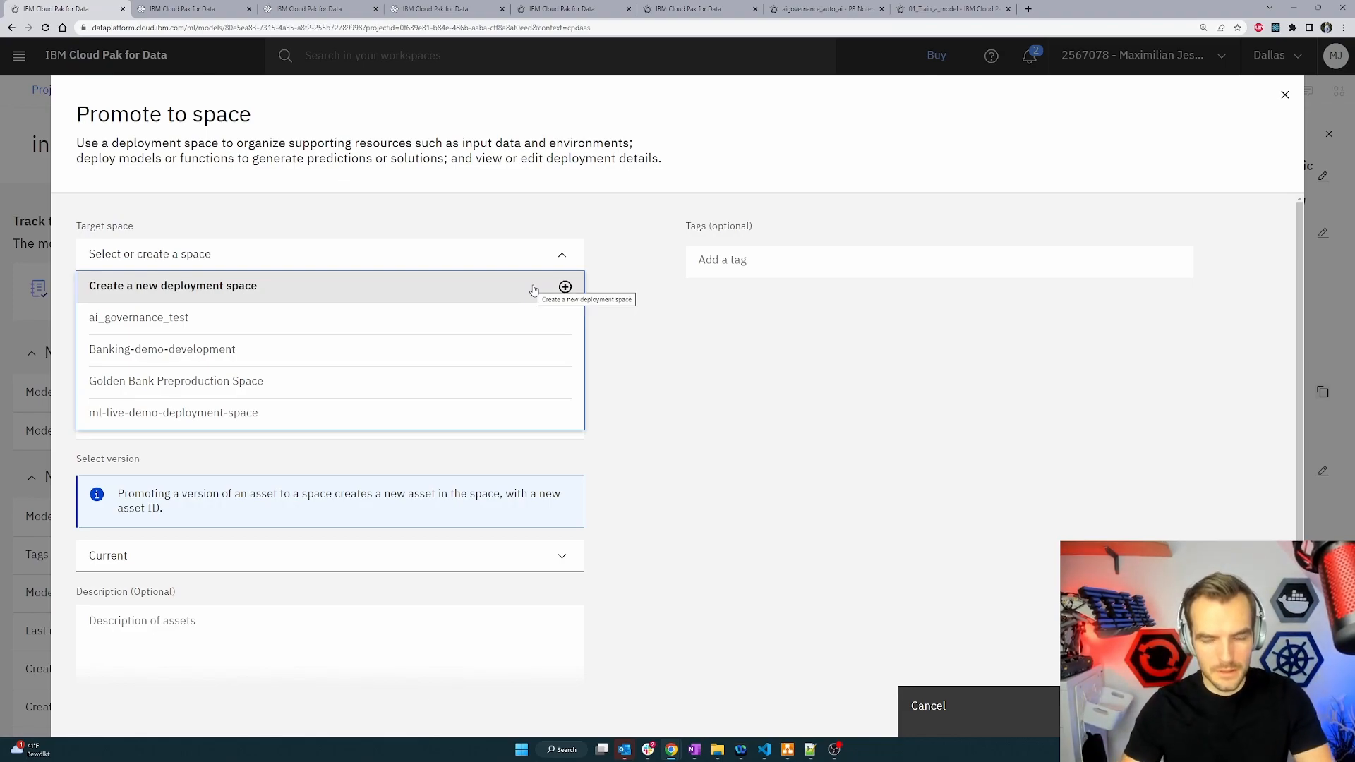
{"action": "left_click", "coordinate": [533, 290]}
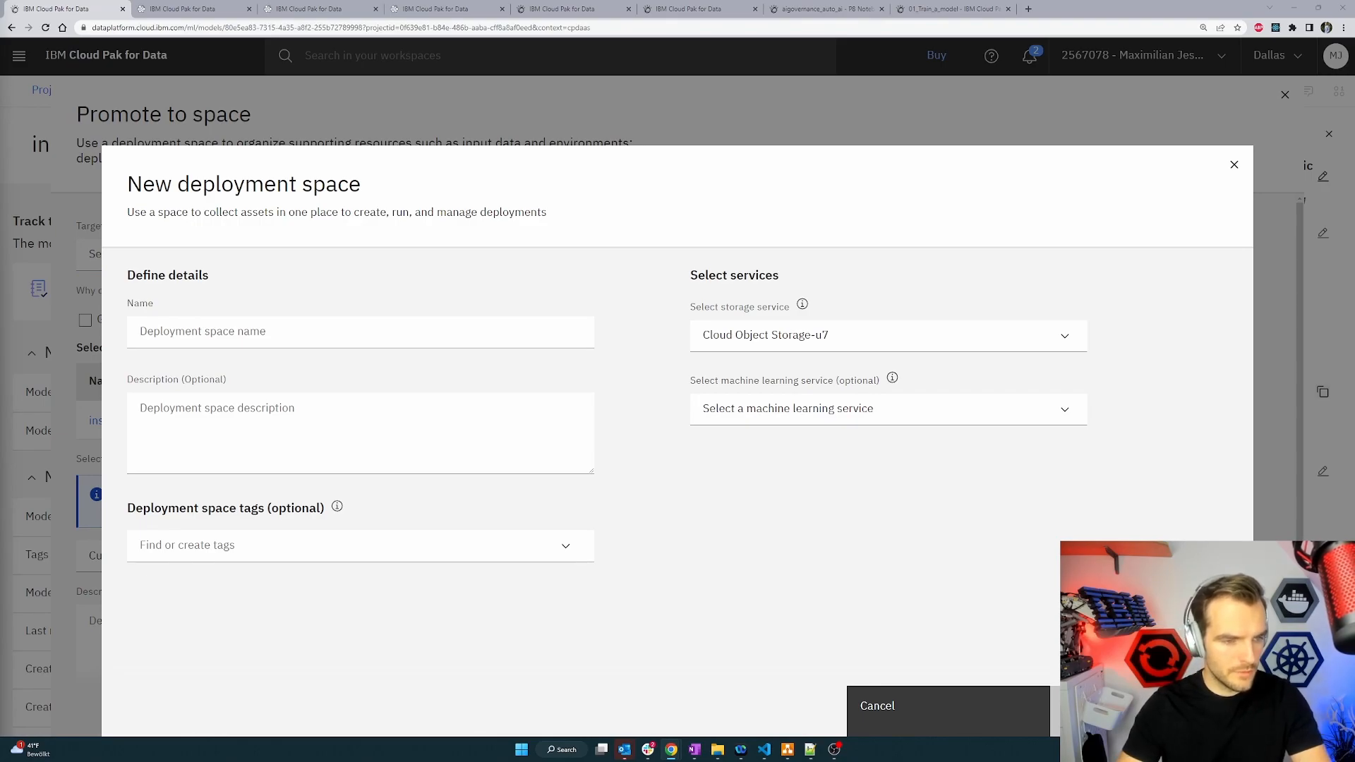
Create a new deployment space named car_insurance_outcome_prediction_test_space using the WatsonMachineLearning machine learning service.
{"action": "left_click", "coordinate": [212, 329]}
{"action": "type", "text": "car_insurance_outcome_prediction_test_space"}
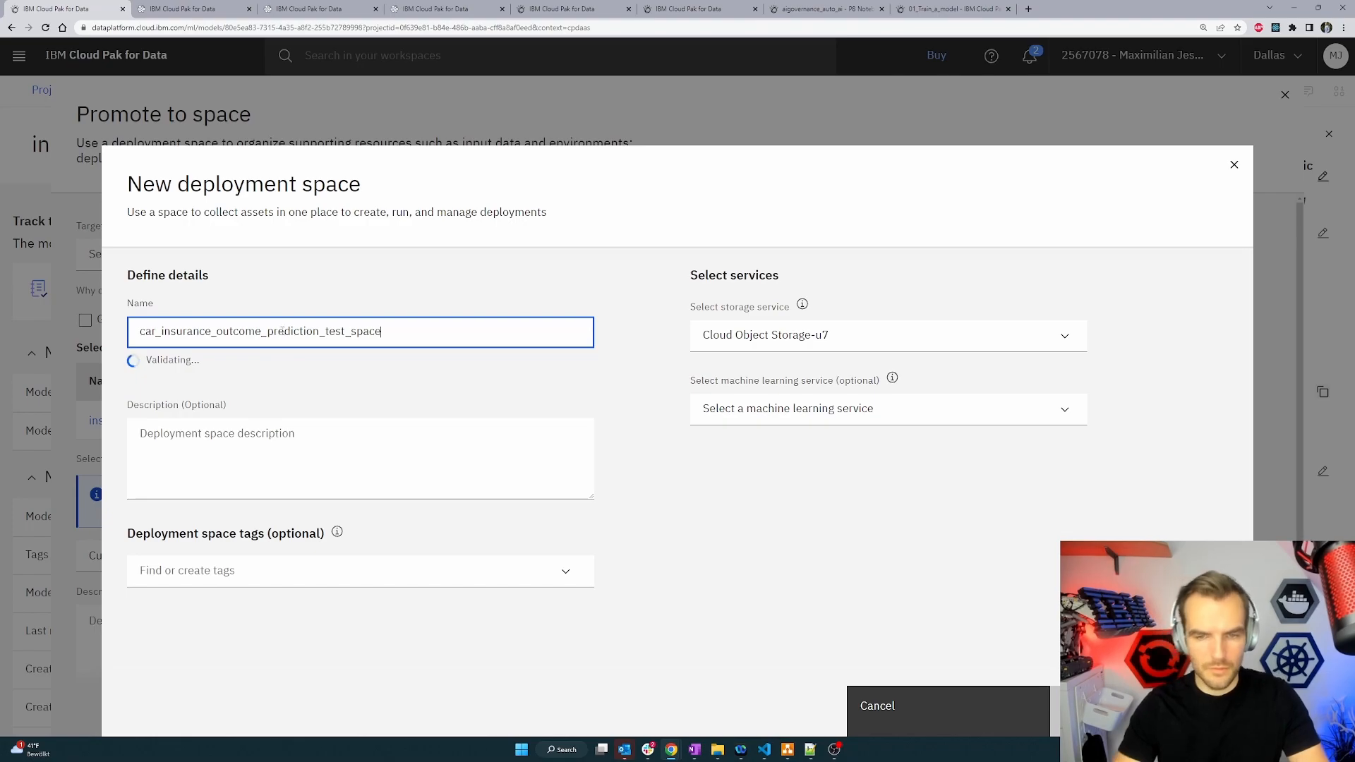
{"action": "left_click_drag", "start_coordinate": [325, 332], "coordinate": [387, 333]}
{"action": "left_click", "coordinate": [393, 334]}
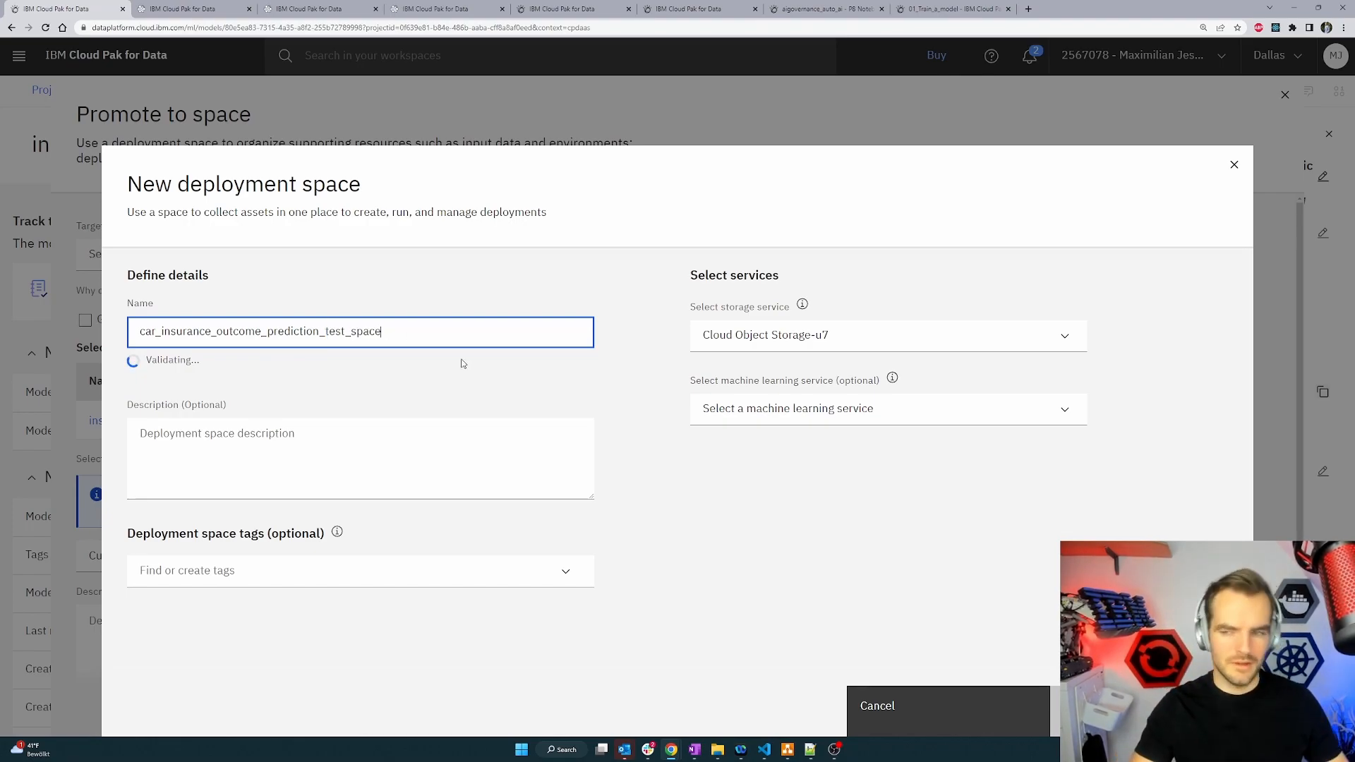
{"action": "left_click", "coordinate": [874, 412]}
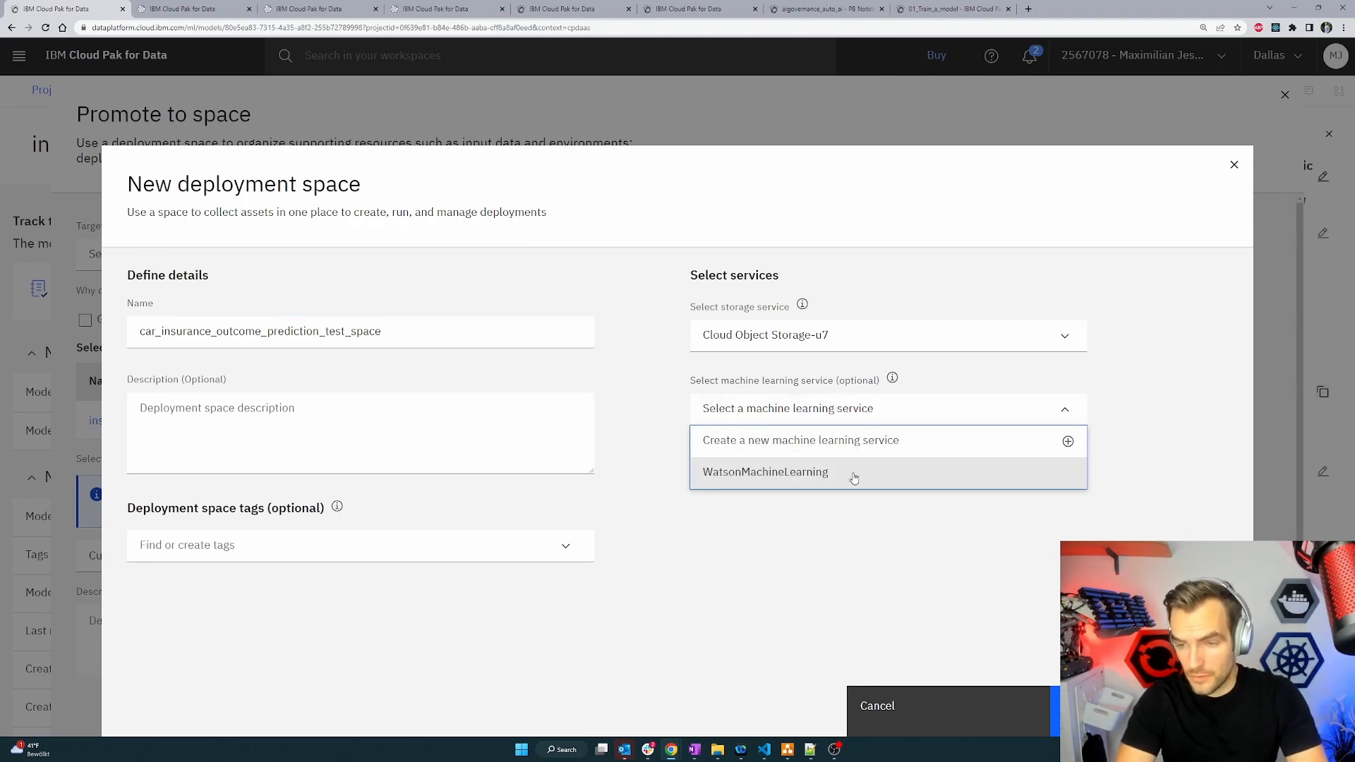
{"action": "left_click", "coordinate": [774, 475]}
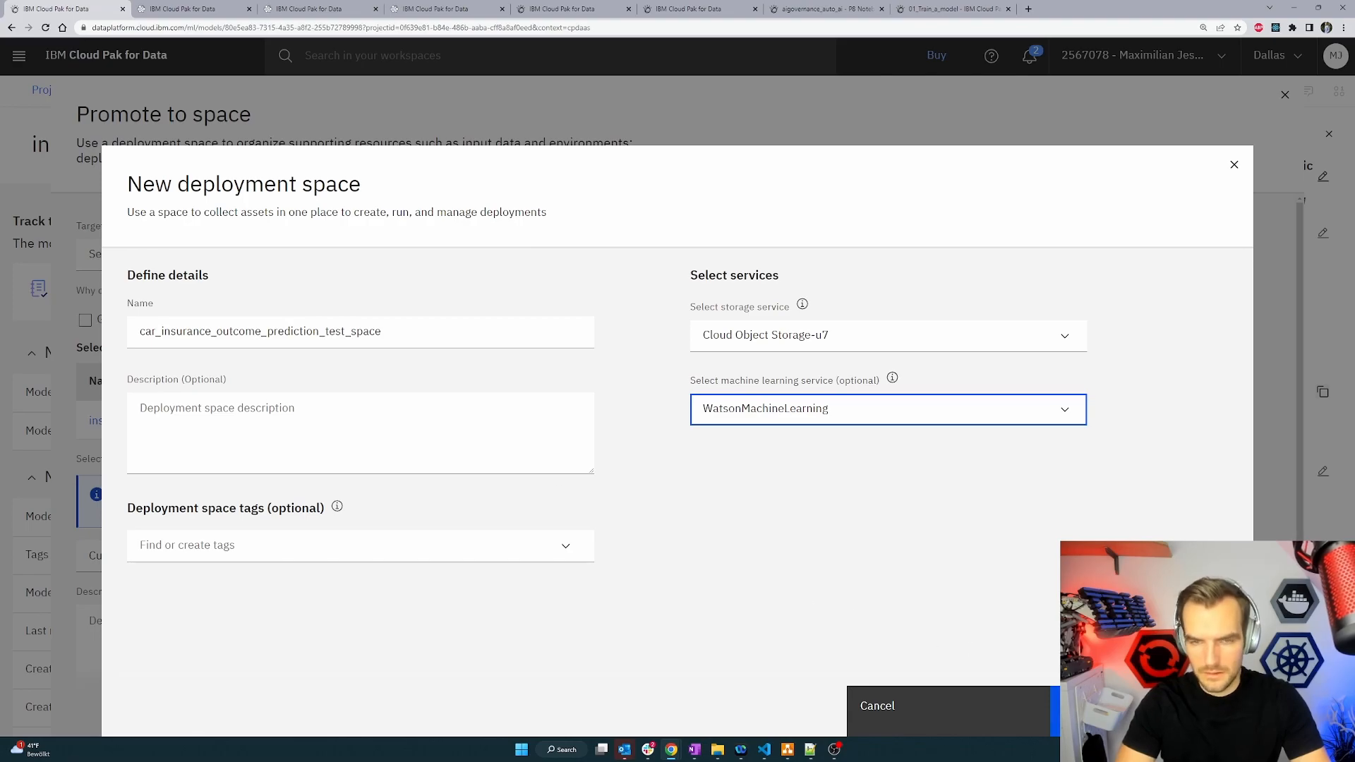
{"action": "left_click", "coordinate": [1129, 712]}
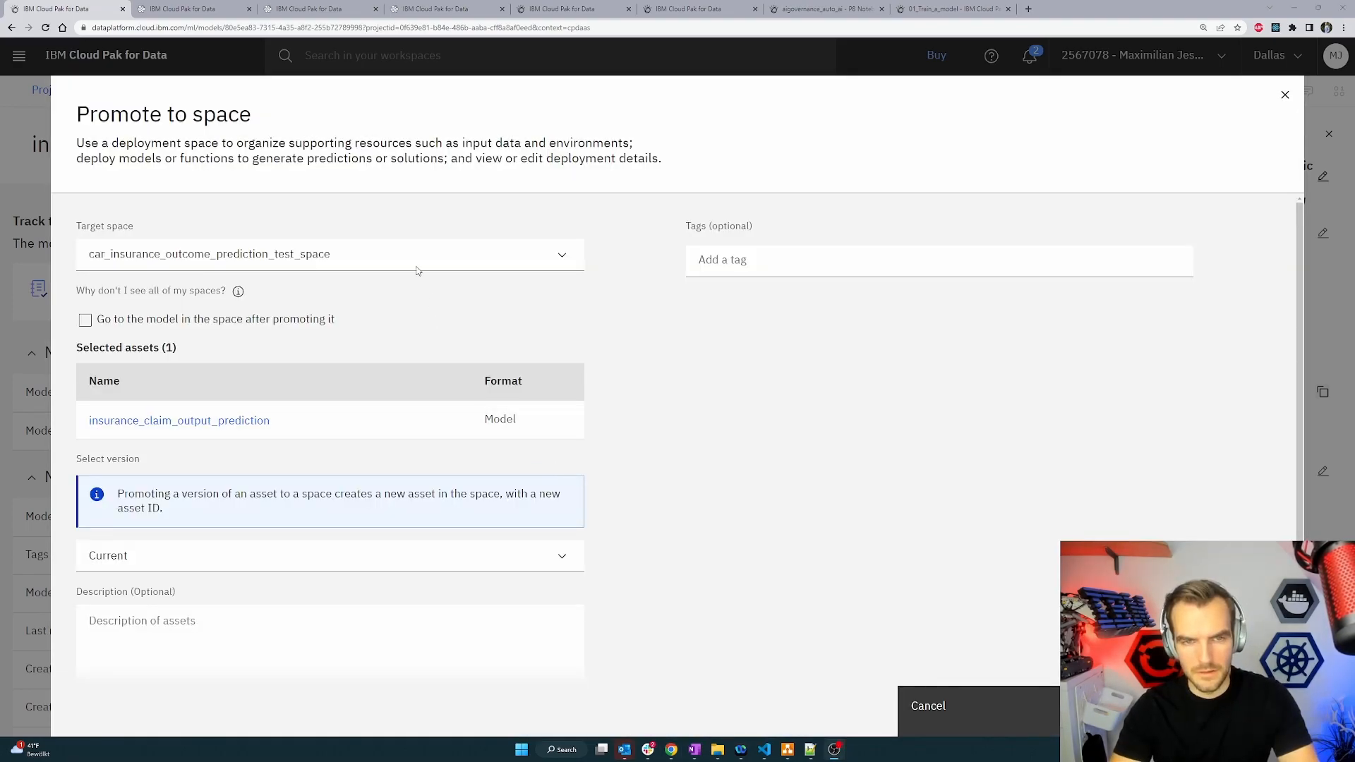
Promote the model to the new space, then open the promoted insurance_claim_output_prediction model from the space's assets.
{"action": "left_click", "coordinate": [1130, 712]}
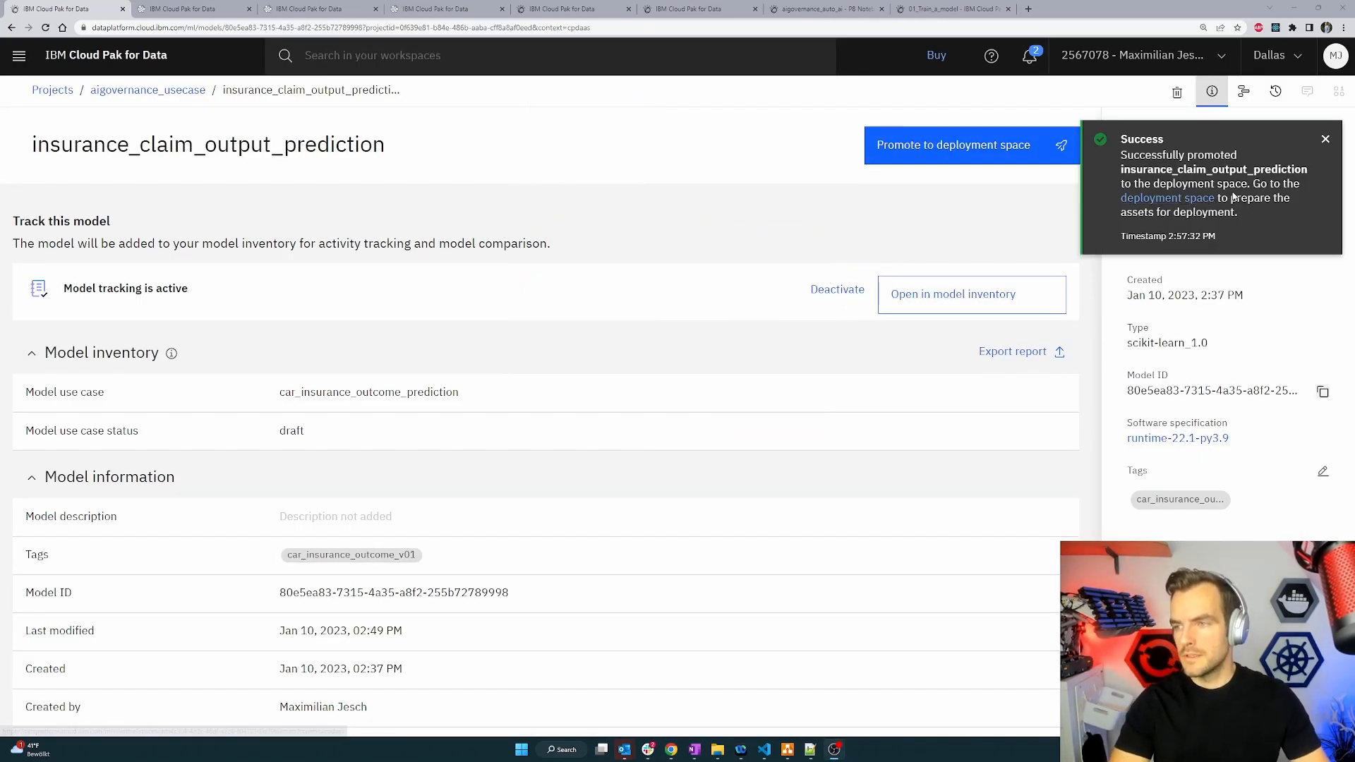
{"action": "left_click", "coordinate": [1198, 201]}
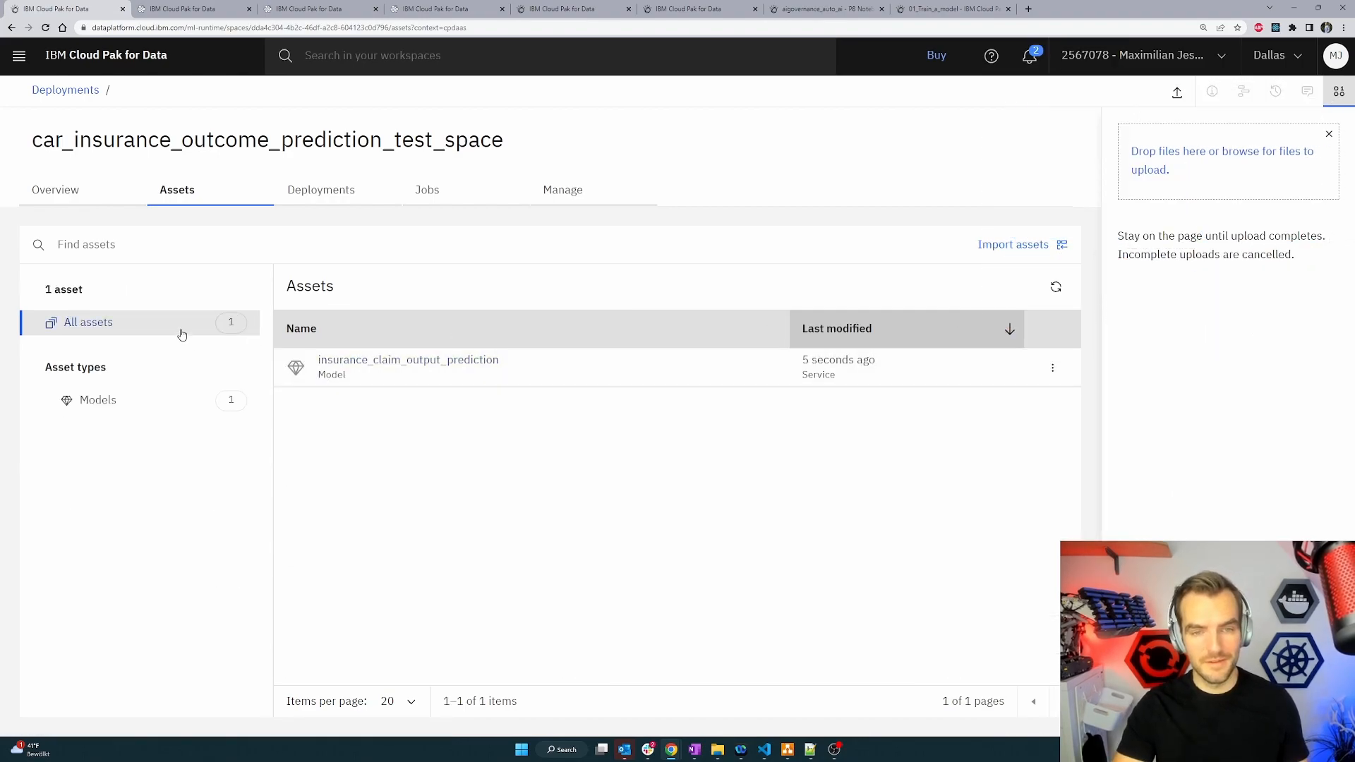
{"action": "key", "text": "ctrl+Tab"}
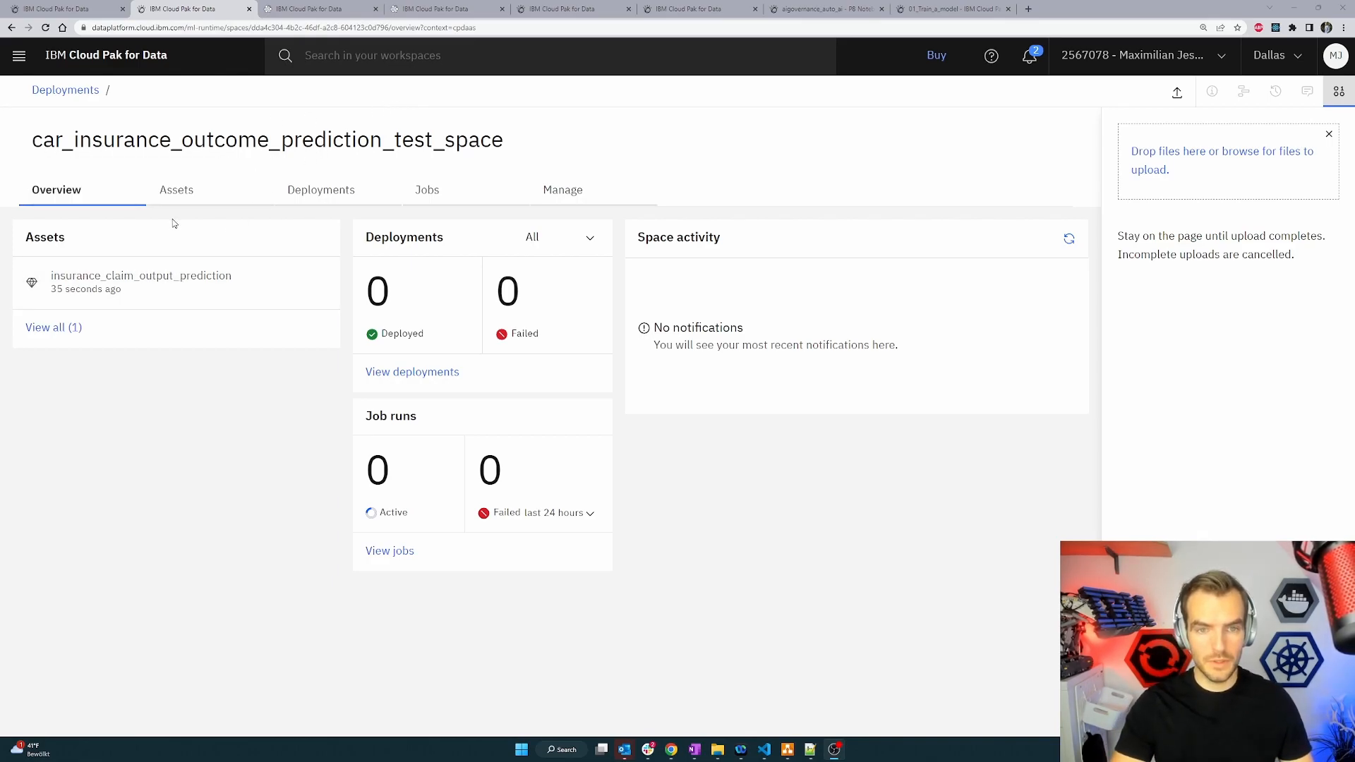
{"action": "left_click", "coordinate": [192, 193]}
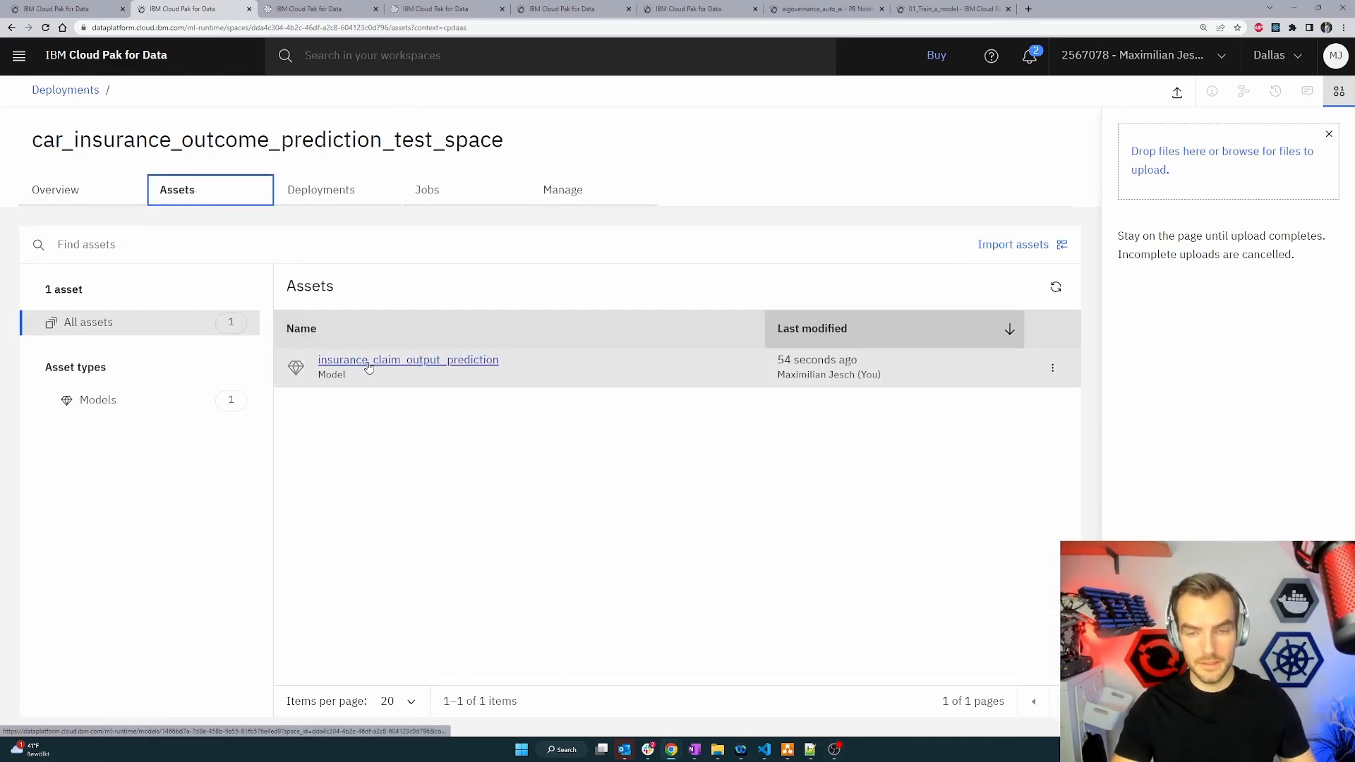
{"action": "left_click", "coordinate": [368, 361]}
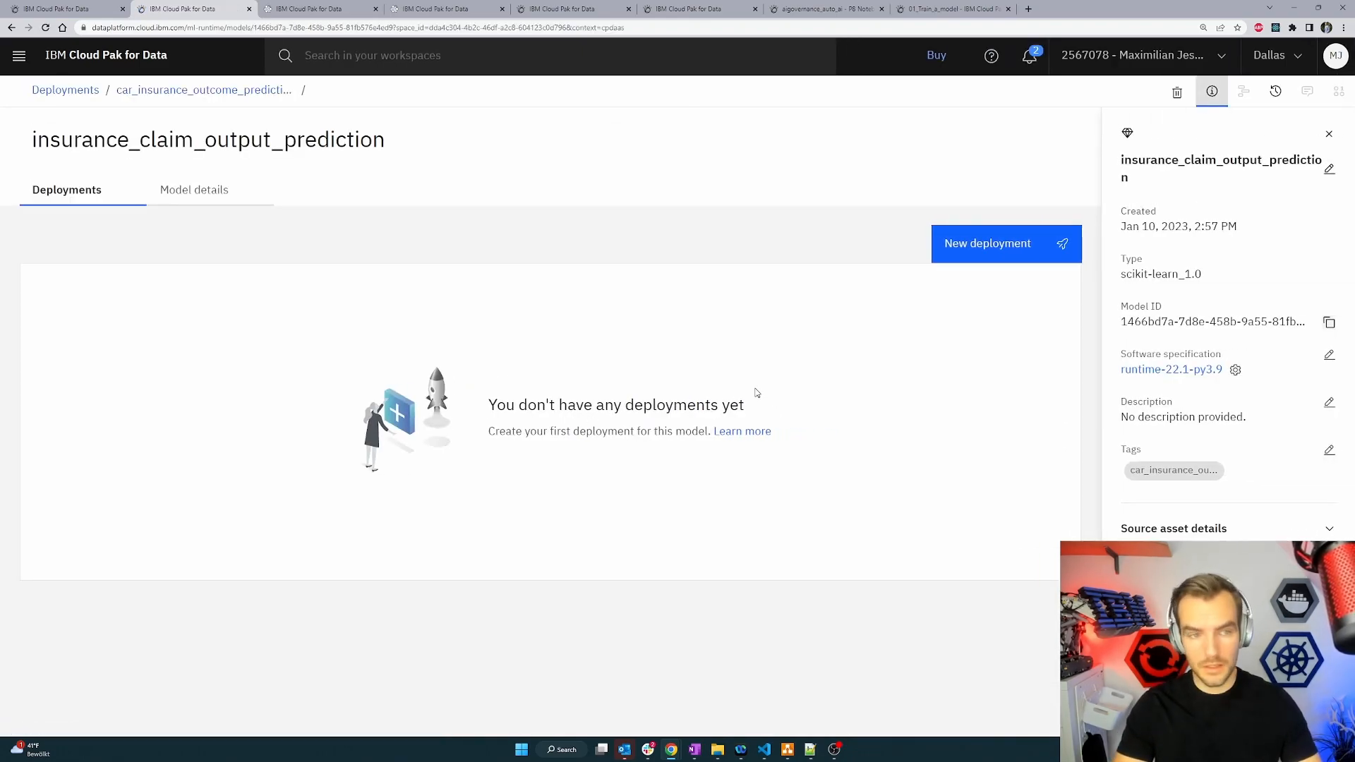
Create an online deployment of the model named test_deployment_01.
{"action": "left_click", "coordinate": [999, 242]}
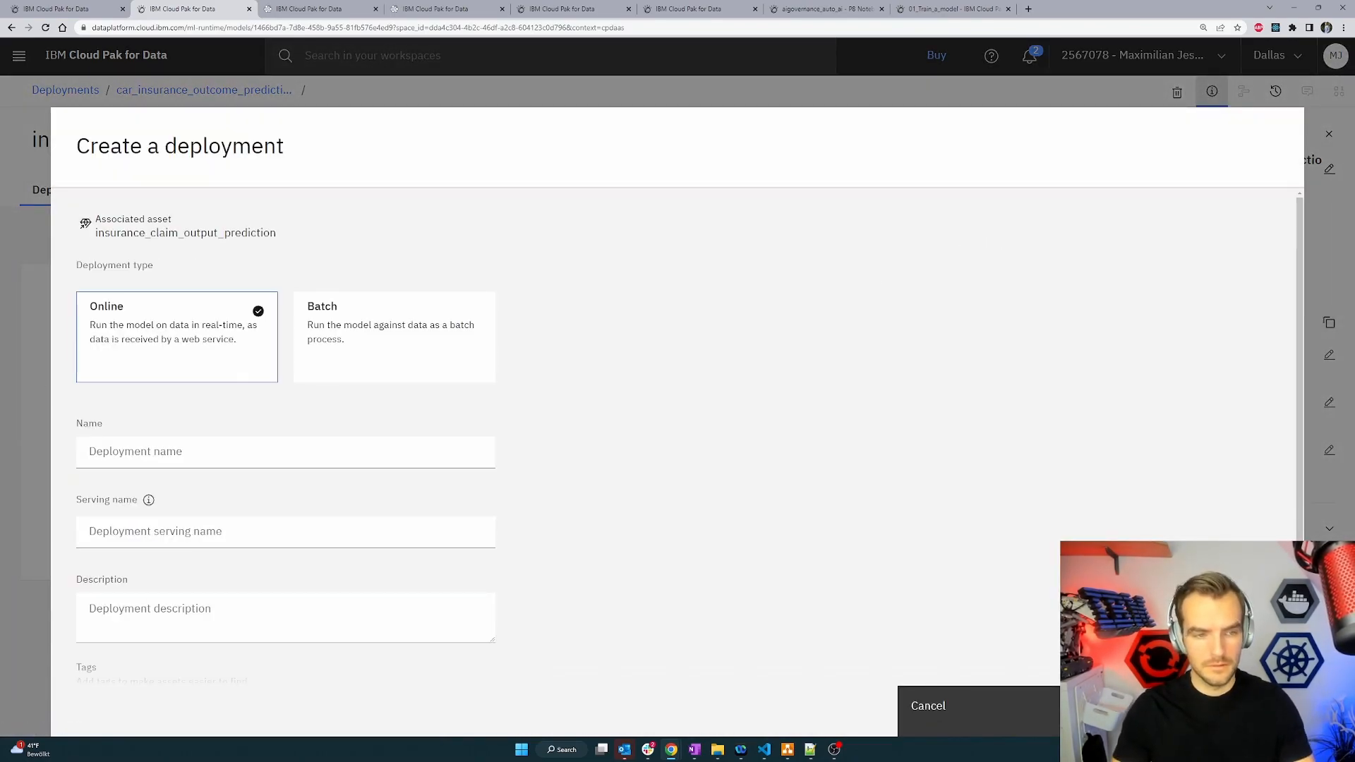
{"action": "left_click", "coordinate": [164, 461]}
{"action": "type", "text": "test_deployment_01"}
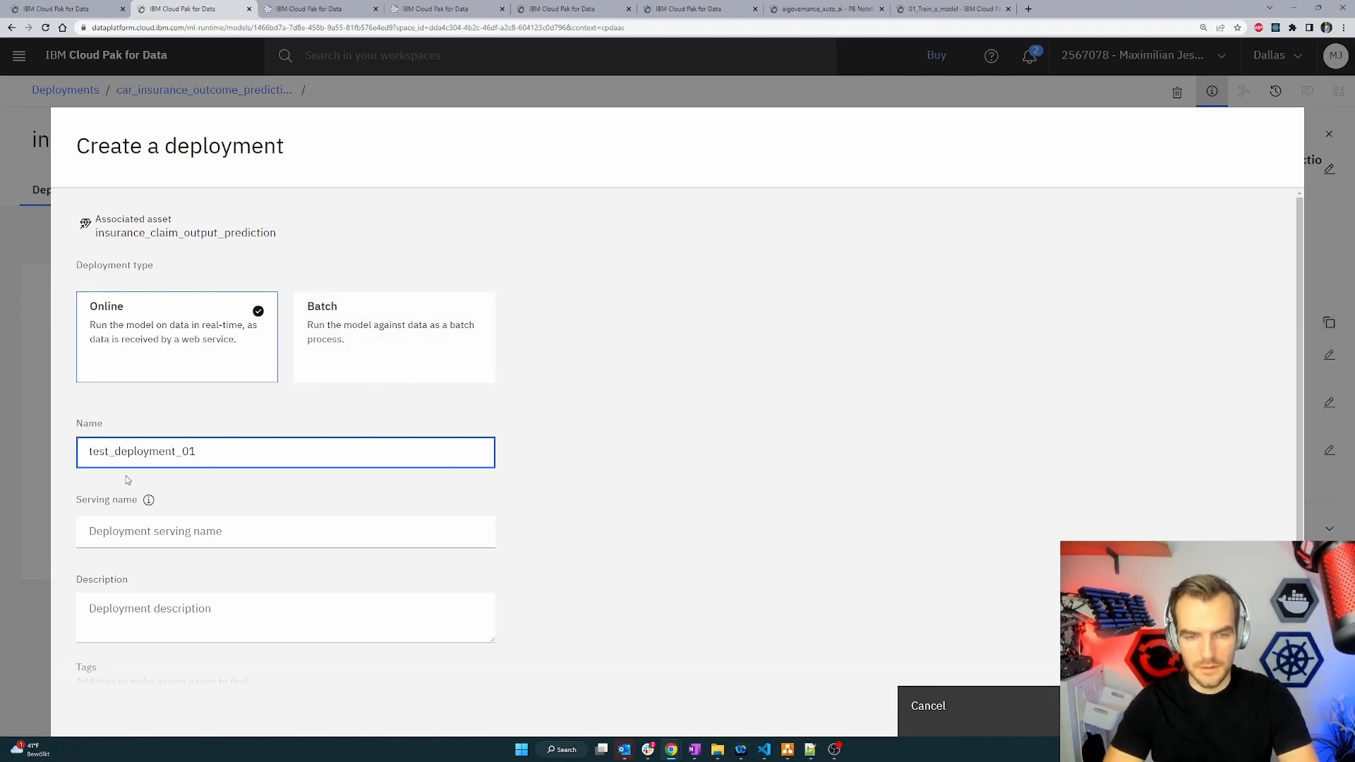
{"action": "left_click_drag", "start_coordinate": [182, 456], "coordinate": [198, 456]}
{"action": "left_click", "coordinate": [199, 456]}
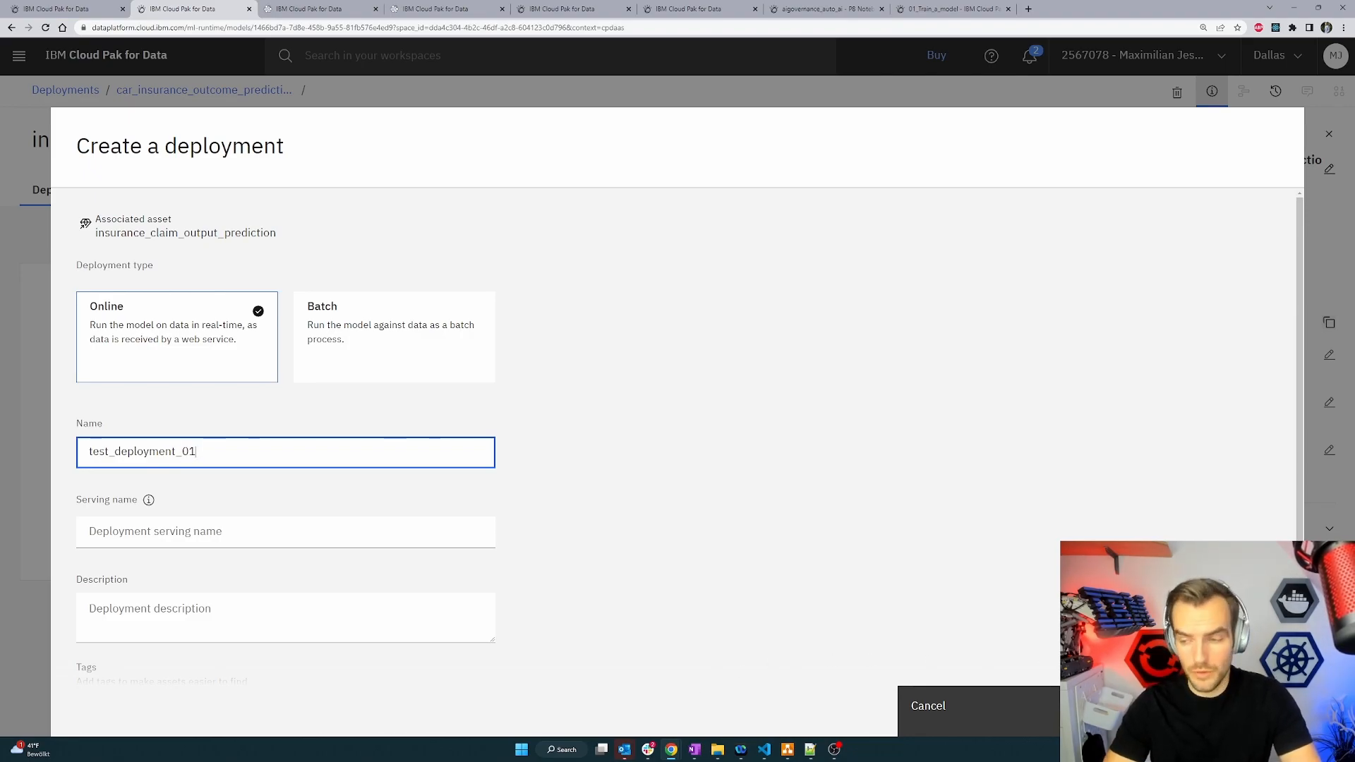
{"action": "left_click", "coordinate": [1202, 710]}
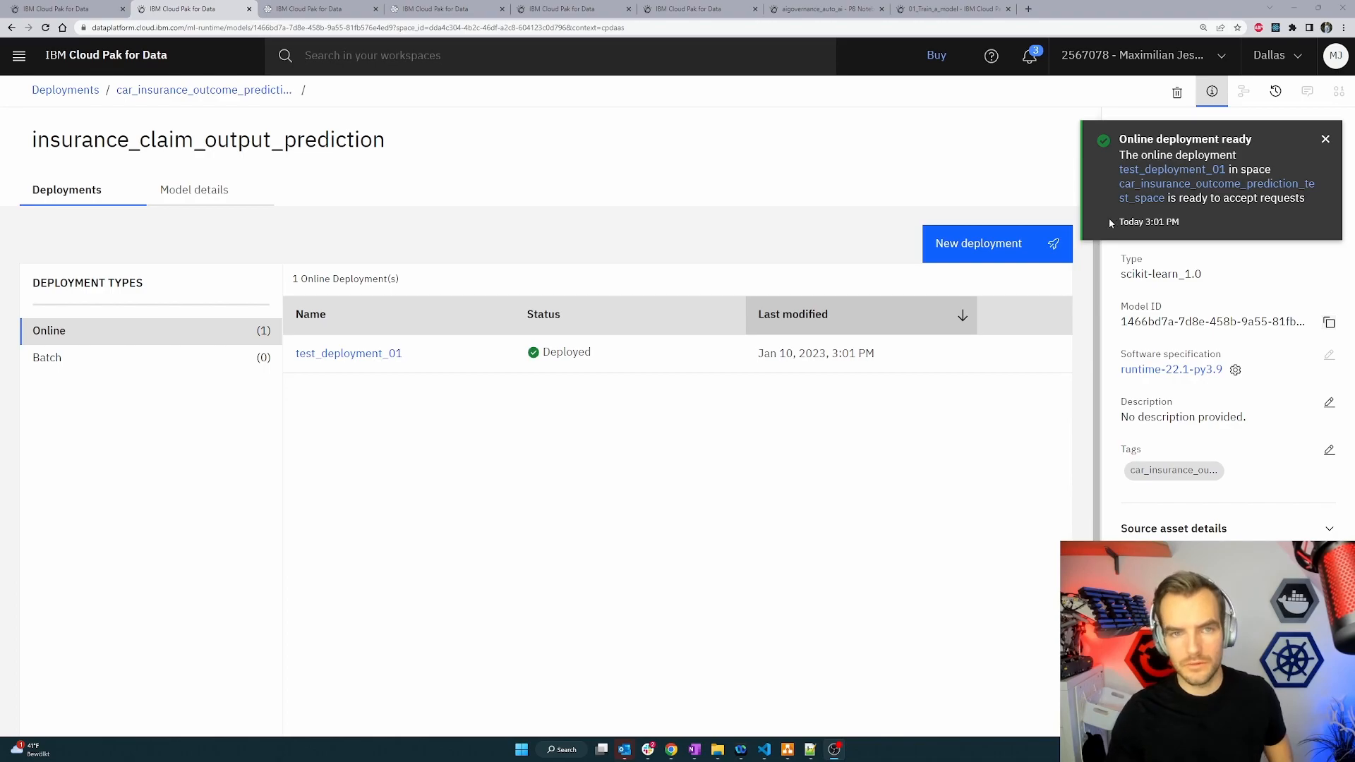
Switch to the car_insurance_outcome_prediction use case in the catalog and view its model tracking lifecycle.
{"action": "left_click", "coordinate": [342, 9]}
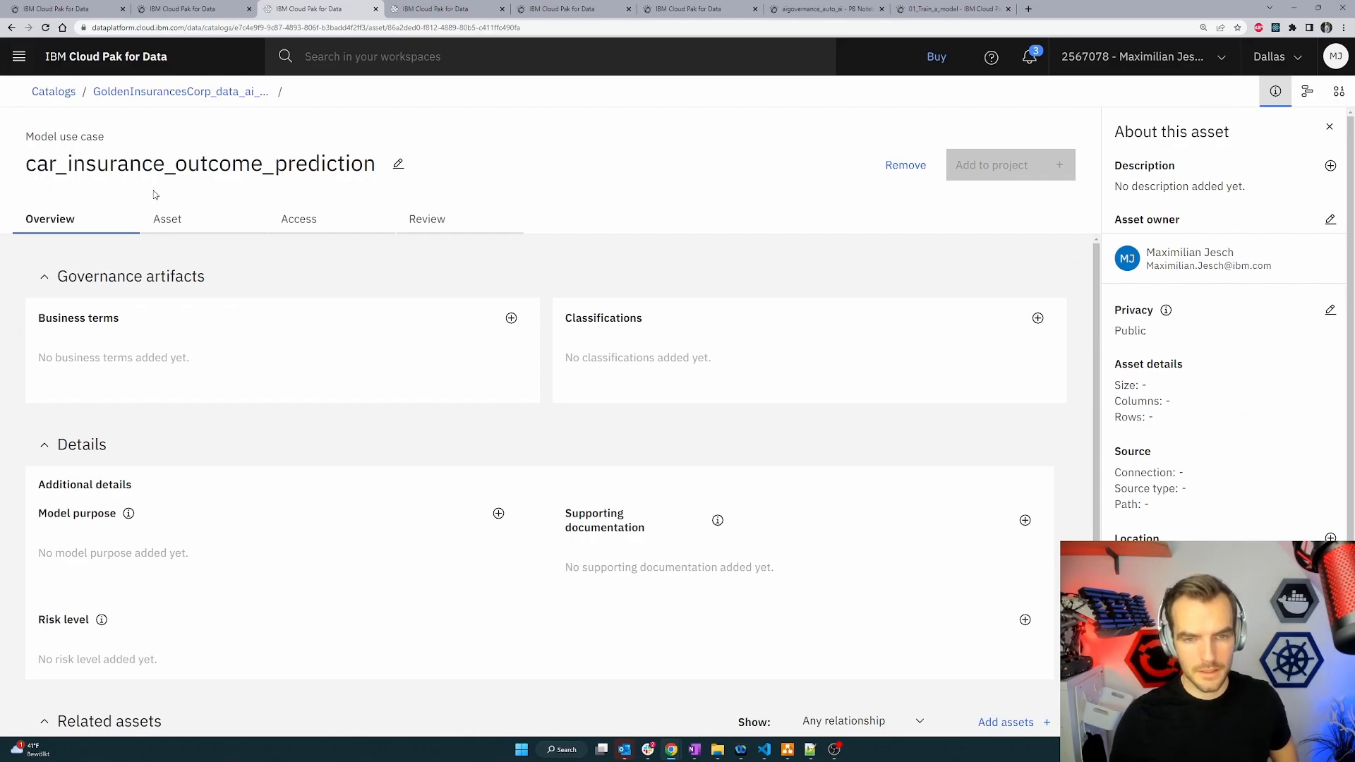
{"action": "left_click", "coordinate": [169, 220]}
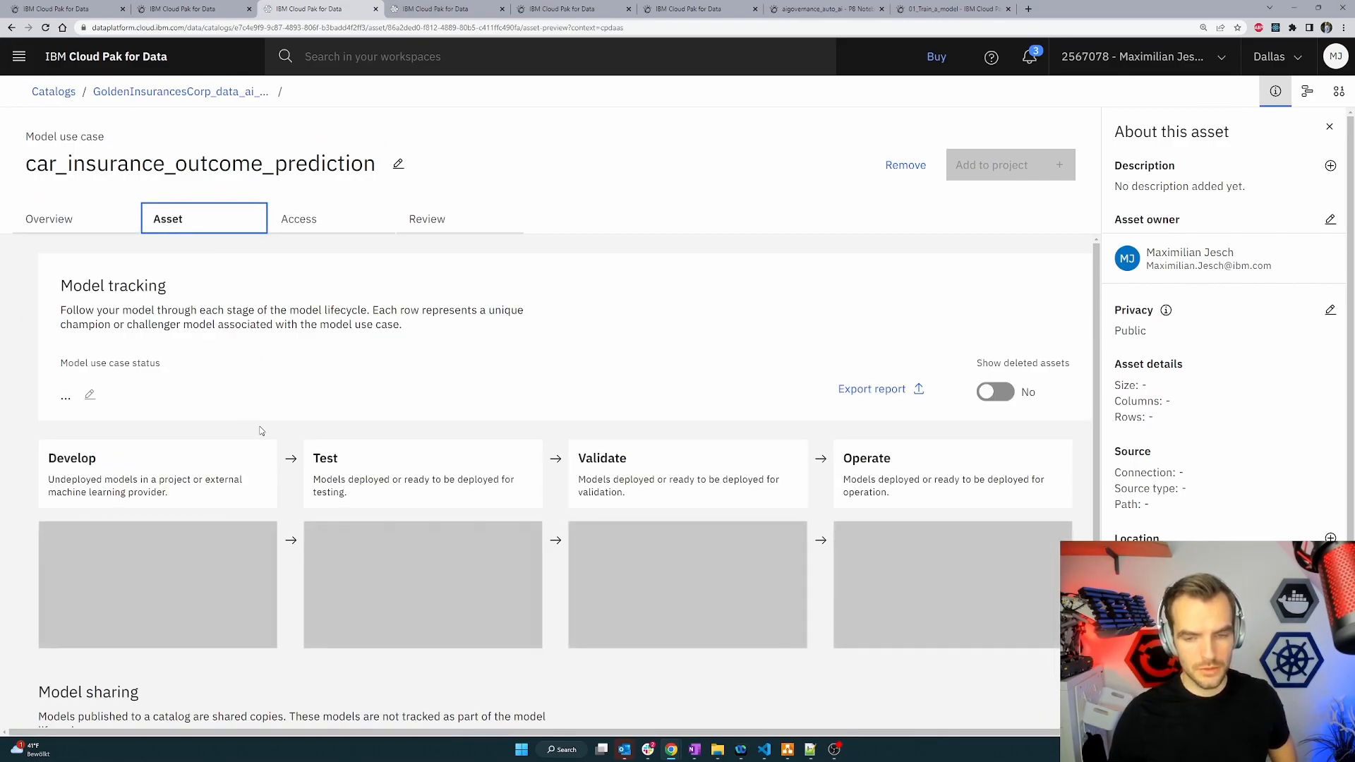